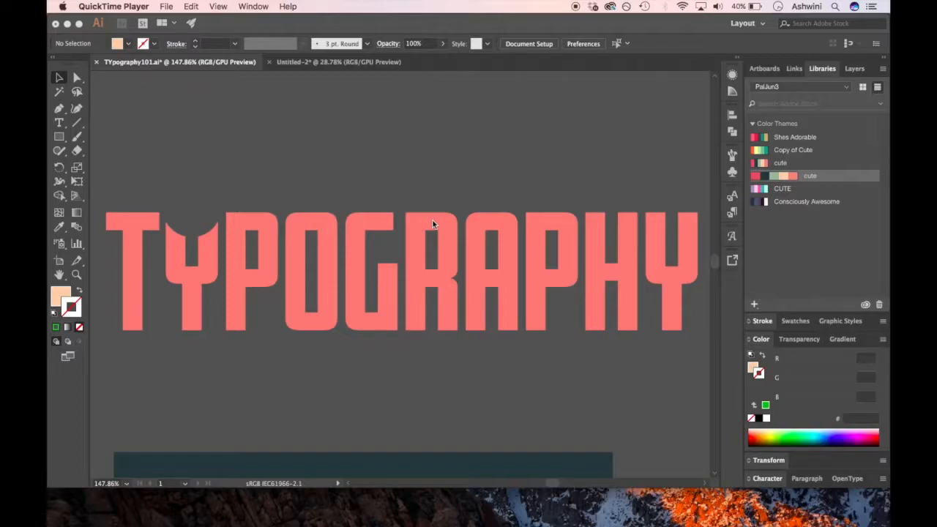
# - Examine the finished lettering posters, the TYPOGRAPHY title, the color palette and the heart-topped U in the sample document
pyautogui.click(476, 207)
pyautogui.scroll(-10, 476, 207)
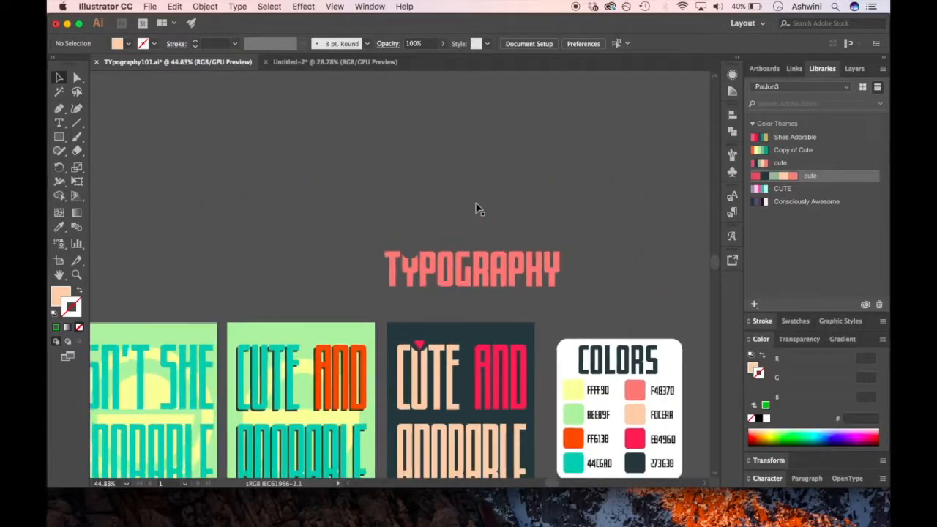
pyautogui.scroll(-4, 476, 210)
pyautogui.hscroll(-4, 476, 210)
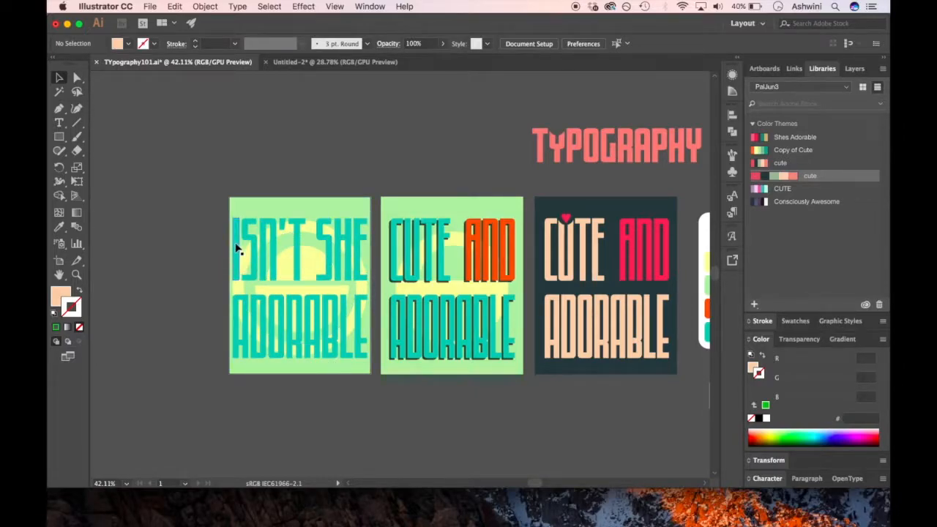
pyautogui.hscroll(5, 257, 251)
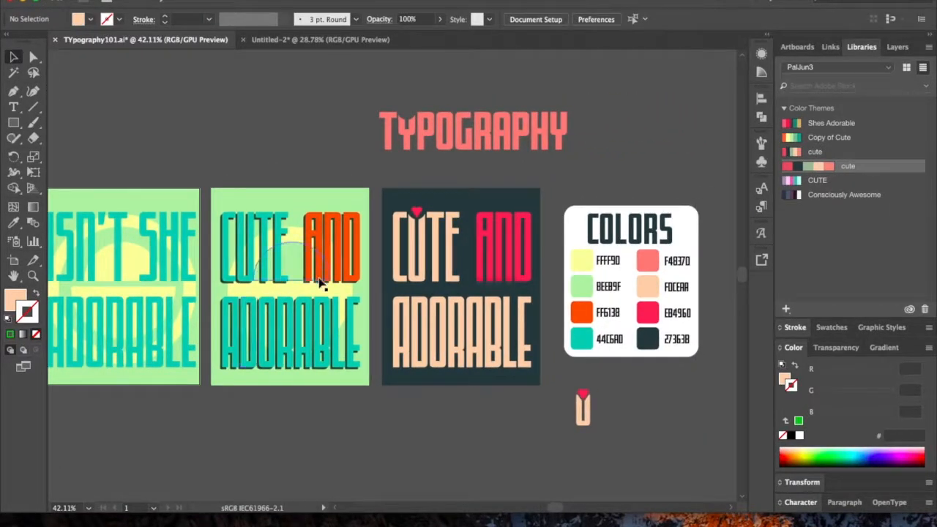
pyautogui.hscroll(3, 321, 285)
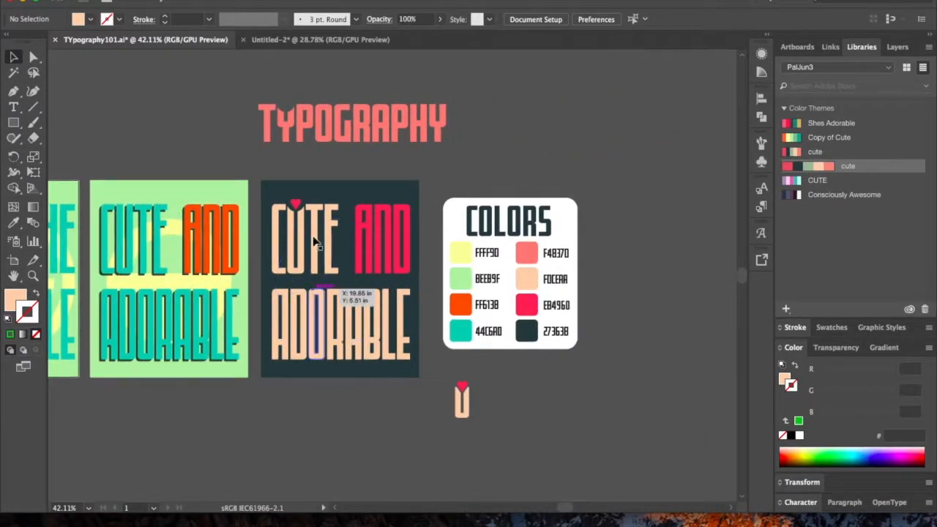
pyautogui.scroll(4, 314, 220)
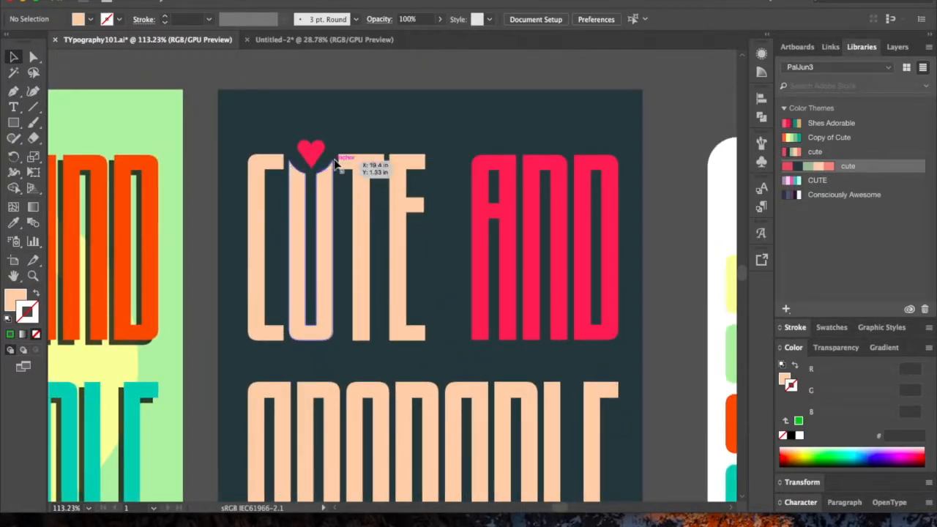
pyautogui.scroll(-3, 344, 215)
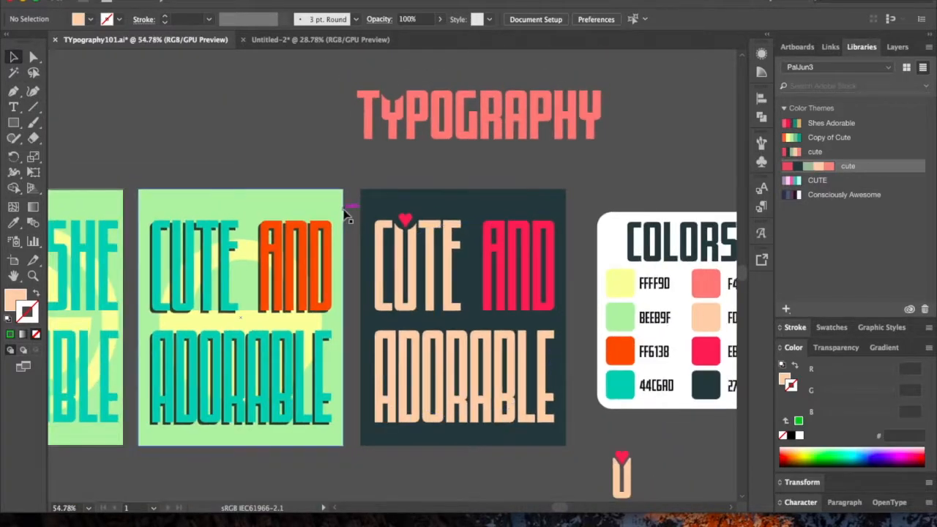
pyautogui.scroll(-4, 344, 214)
pyautogui.hscroll(5, 344, 214)
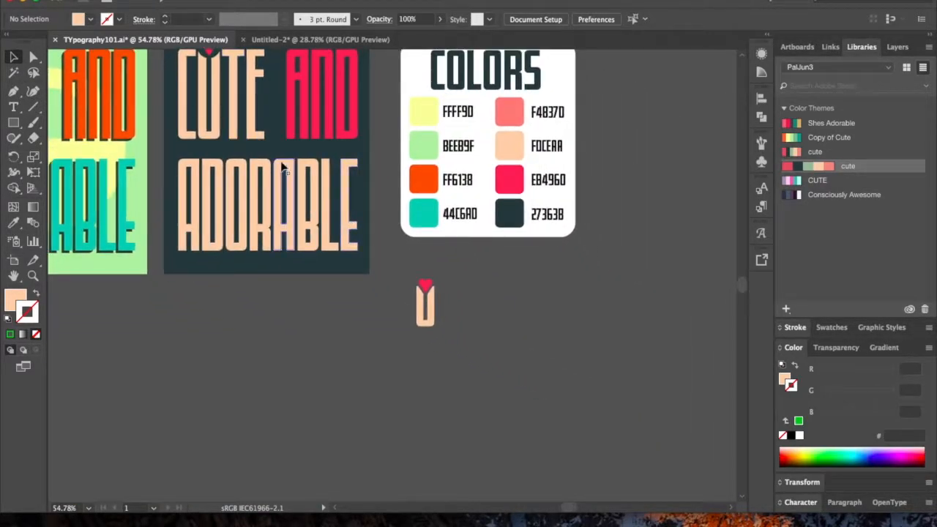
pyautogui.scroll(5, 424, 306)
pyautogui.hscroll(-3, 424, 305)
pyautogui.scroll(-1, 424, 306)
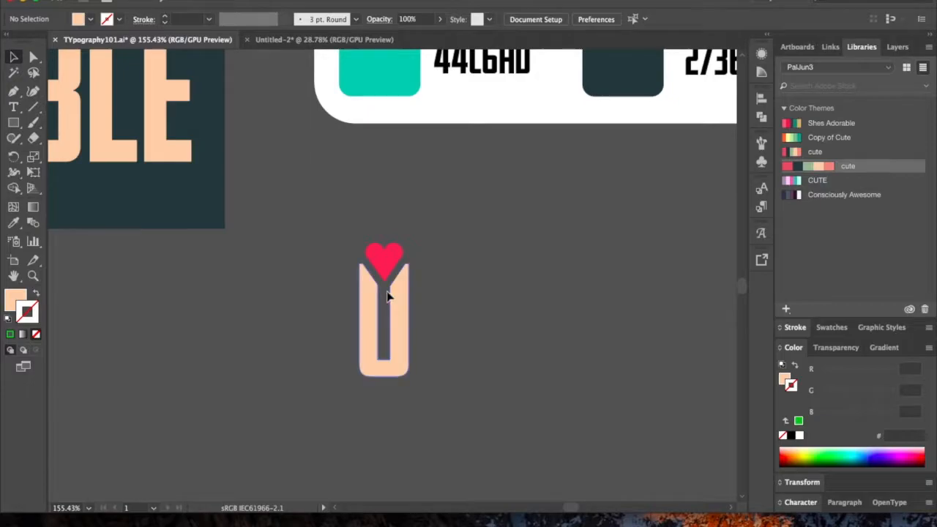
pyautogui.scroll(-4, 396, 280)
pyautogui.scroll(4, 395, 280)
pyautogui.hscroll(2, 396, 280)
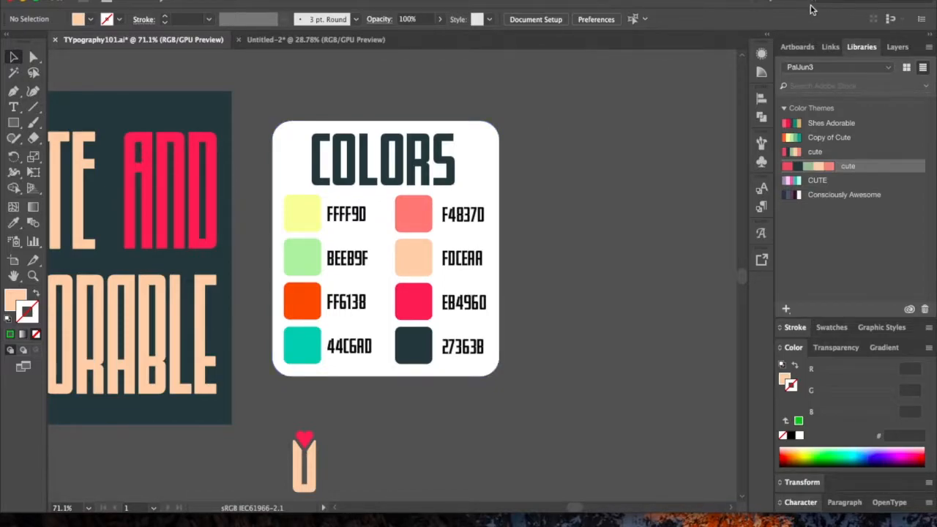
pyautogui.hscroll(-5, 648, 240)
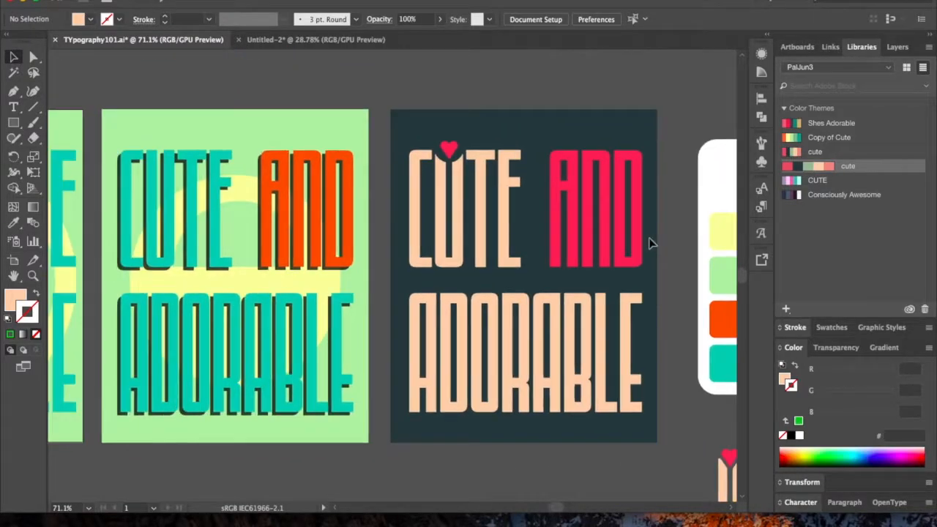
pyautogui.scroll(-3, 651, 242)
pyautogui.hscroll(-2, 648, 241)
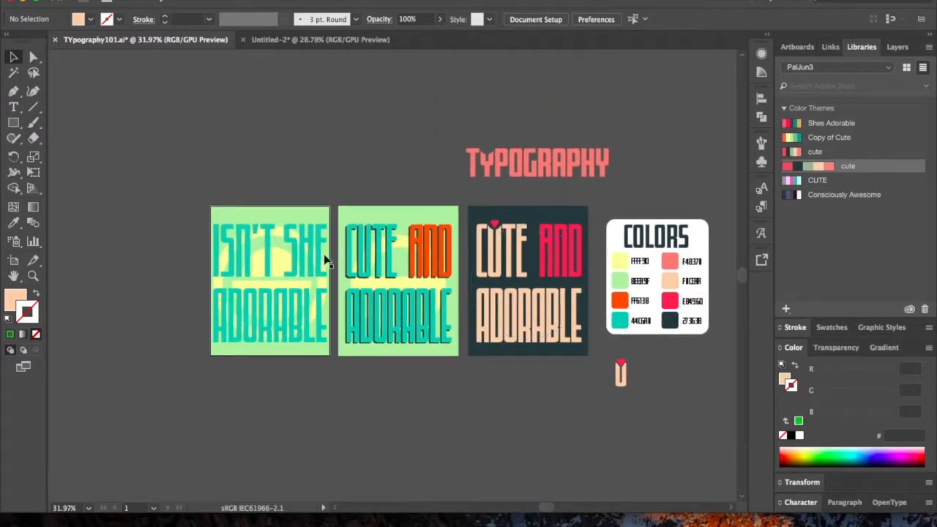
# - Create a new 8 x 10 inch portrait document with one artboard in RGB Color mode
pyautogui.click(114, 1)
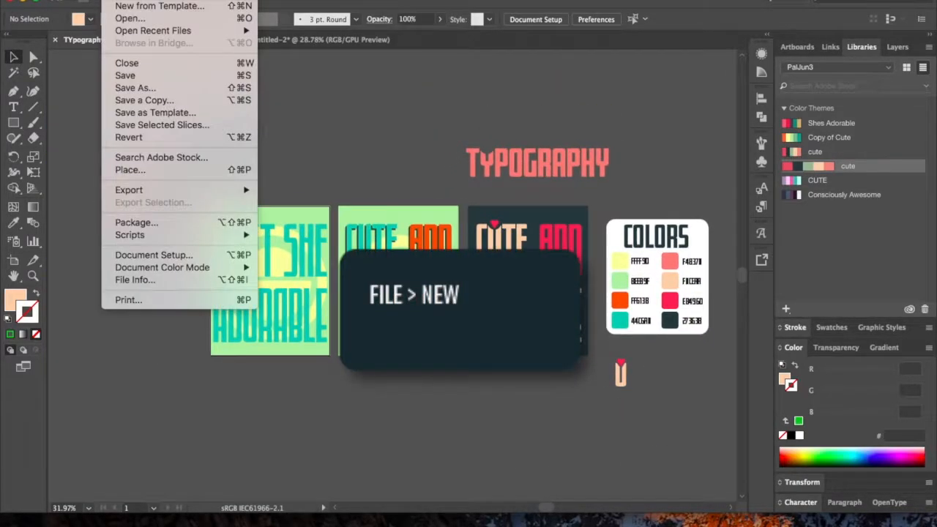
pyautogui.click(137, 1)
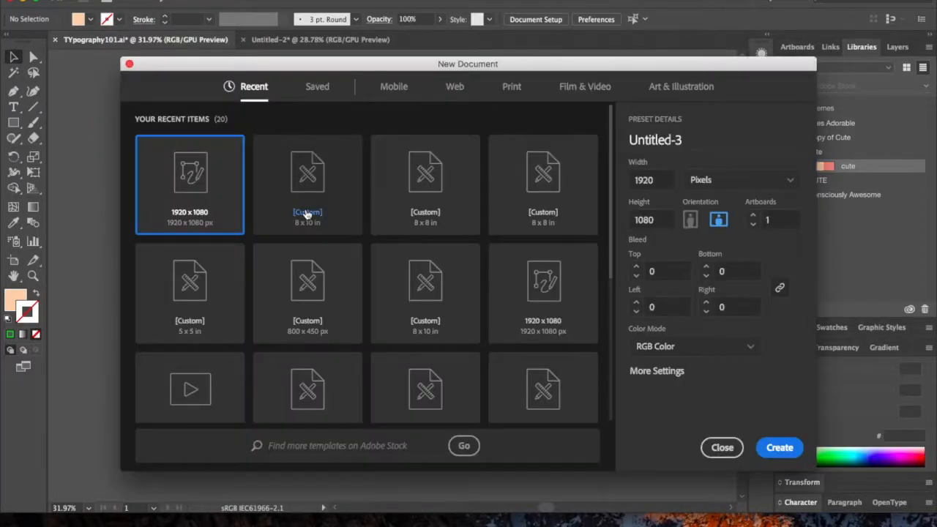
pyautogui.click(307, 214)
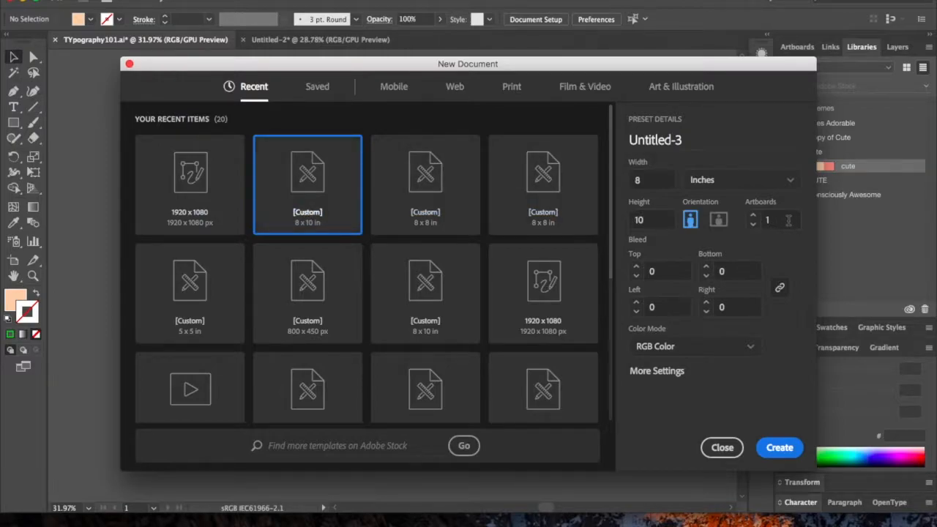
pyautogui.click(659, 350)
pyautogui.click(677, 352)
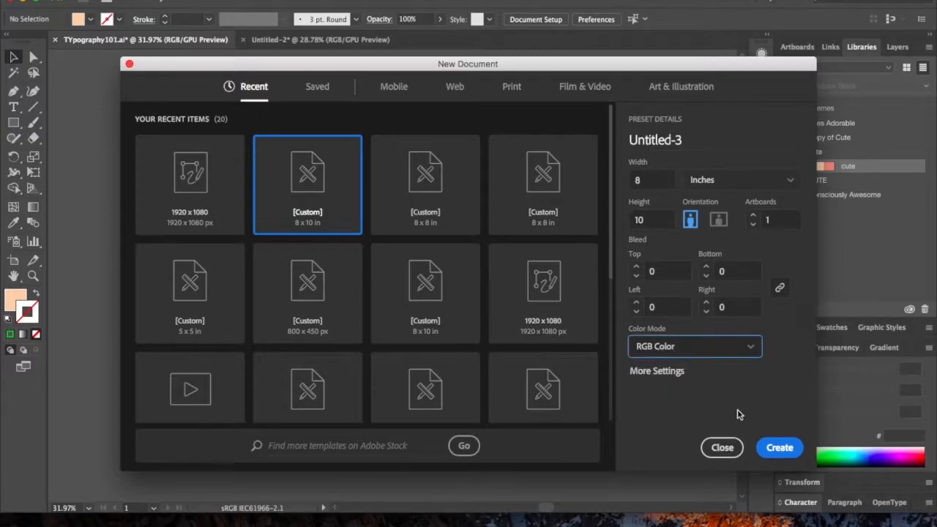
pyautogui.click(777, 448)
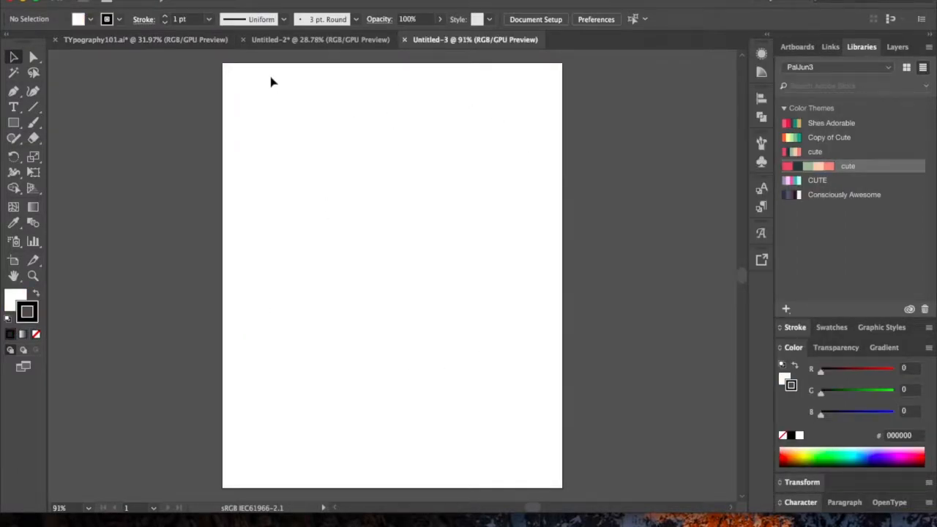
# - Copy the COLORS palette group from TYpography101.ai into the new document, scaled down and placed beside the artboard
pyautogui.click(183, 41)
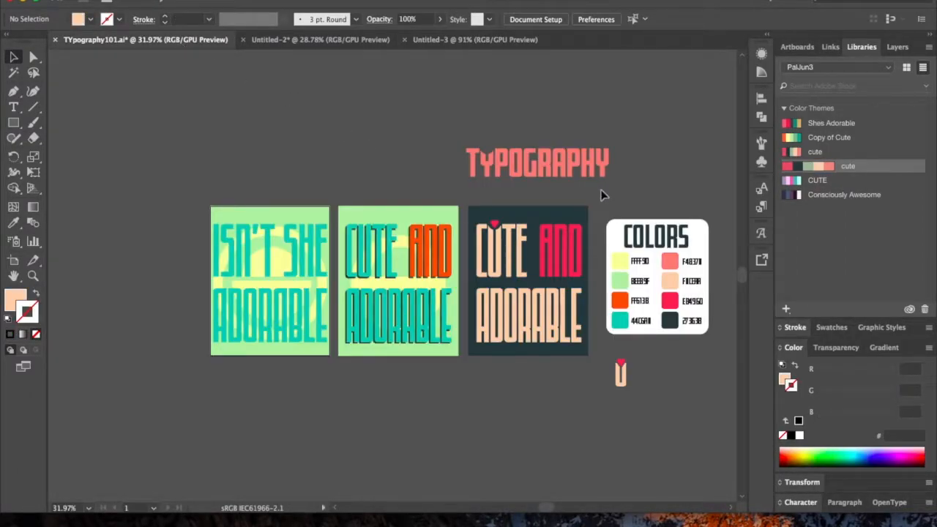
pyautogui.click(713, 350)
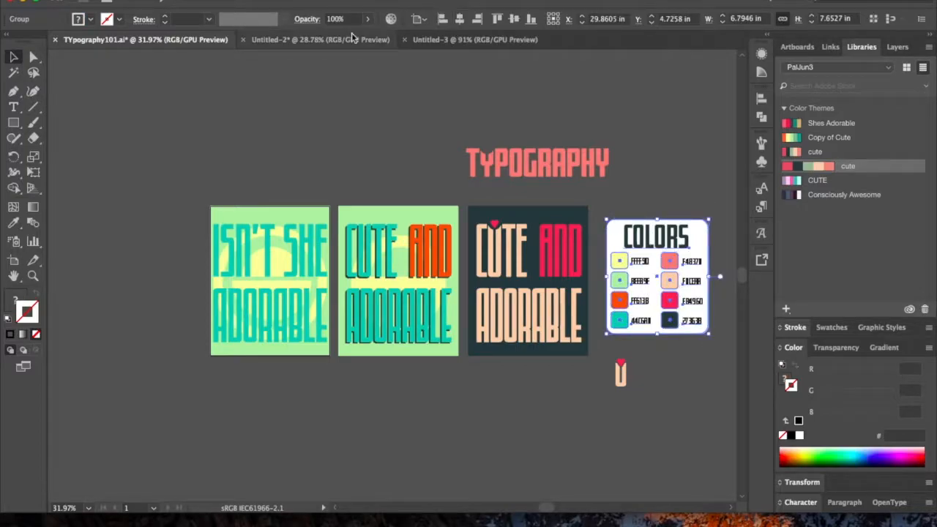
pyautogui.click(439, 39)
pyautogui.press('super+v')
pyautogui.hscroll(4, 626, 230)
pyautogui.moveTo(287, 258); pyautogui.dragTo(625, 253)
pyautogui.scroll(-2, 620, 247)
pyautogui.scroll(-3, 620, 249)
pyautogui.moveTo(671, 346); pyautogui.dragTo(603, 269)
pyautogui.click(584, 346)
pyautogui.scroll(1, 584, 345)
pyautogui.scroll(2, 582, 342)
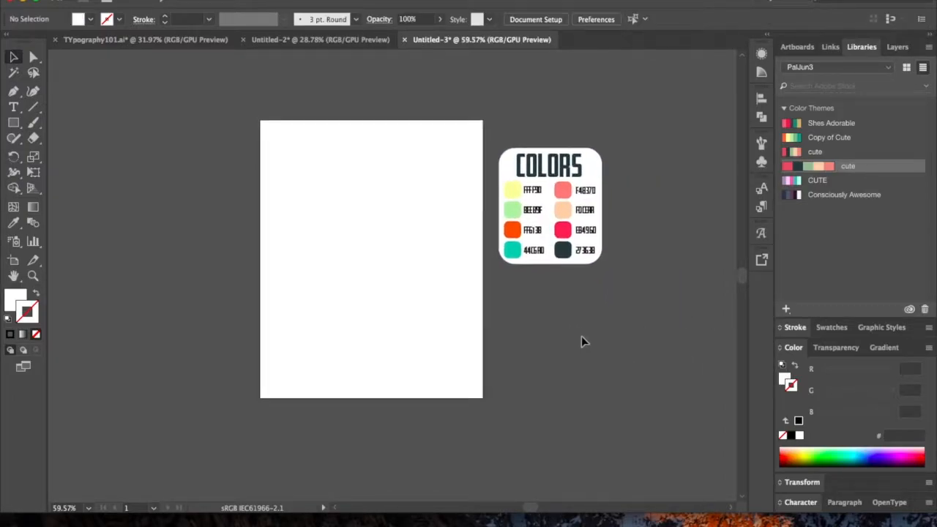
pyautogui.scroll(2, 581, 336)
pyautogui.scroll(-3, 581, 337)
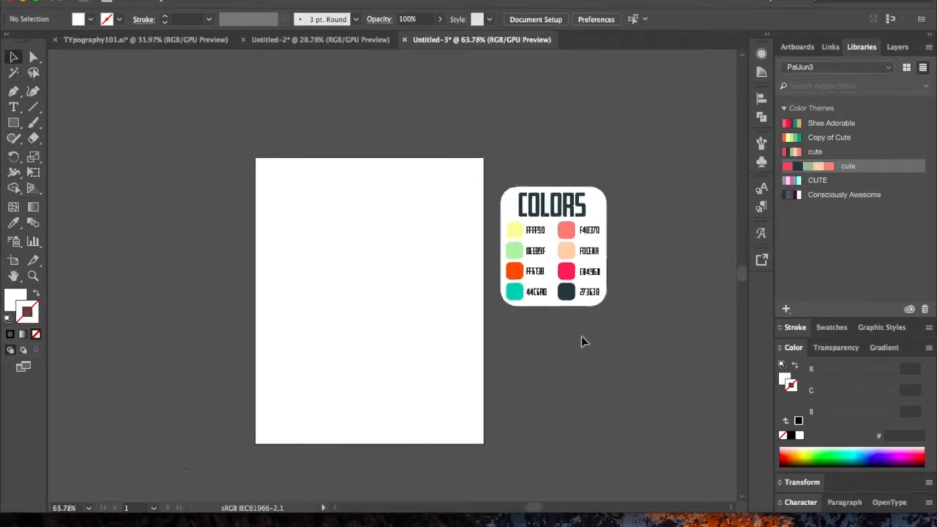
pyautogui.scroll(4, 581, 337)
pyautogui.scroll(-3, 581, 337)
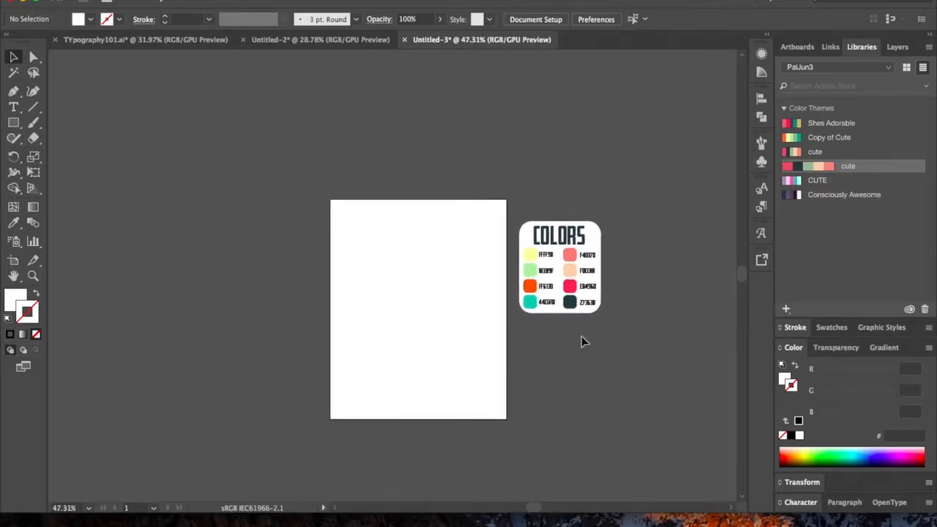
pyautogui.scroll(2, 582, 341)
pyautogui.scroll(-1, 582, 341)
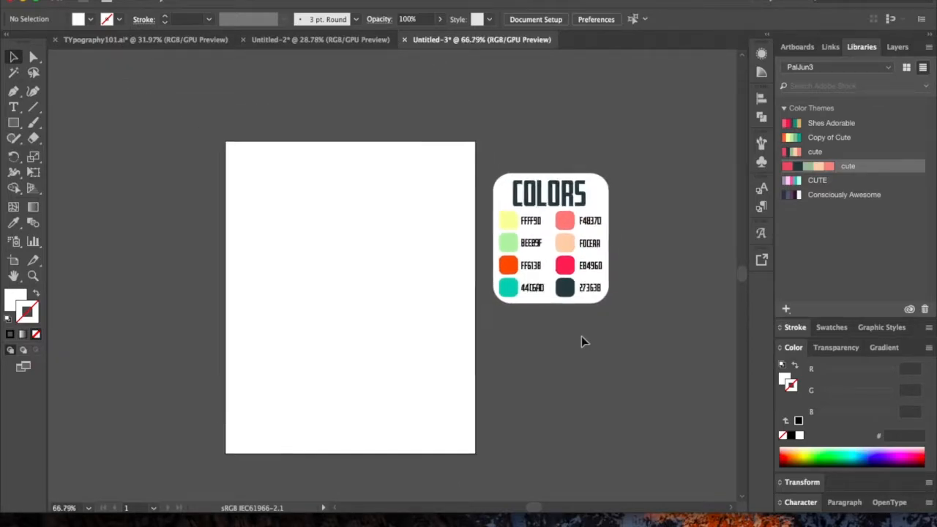
pyautogui.scroll(2, 582, 341)
pyautogui.hscroll(-1, 581, 336)
pyautogui.scroll(-1, 581, 337)
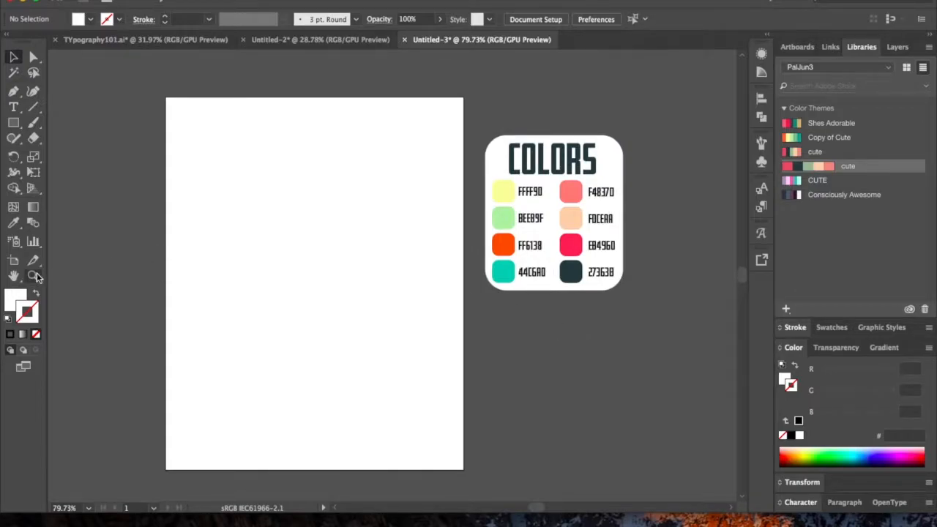
# - Add a point text line reading "Isnt't she" near the top of the artboard
pyautogui.click(13, 122)
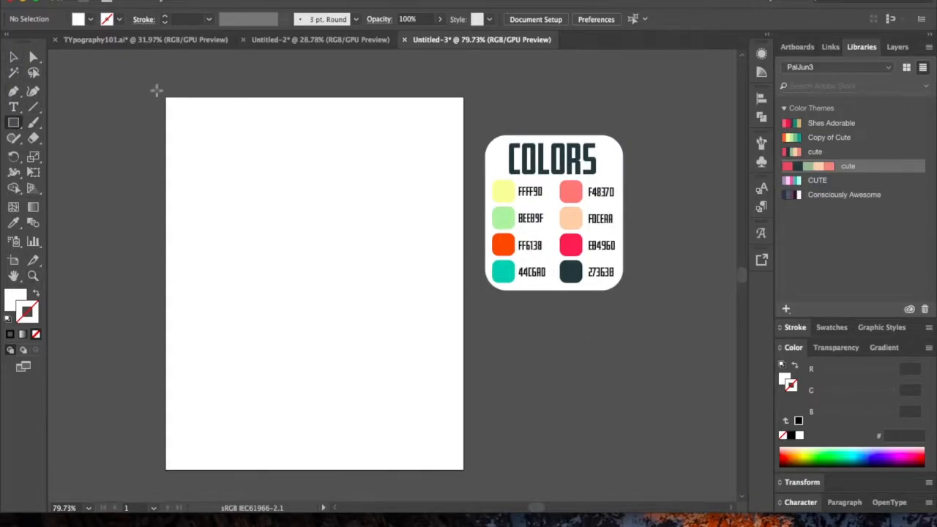
pyautogui.click(14, 107)
pyautogui.click(191, 123)
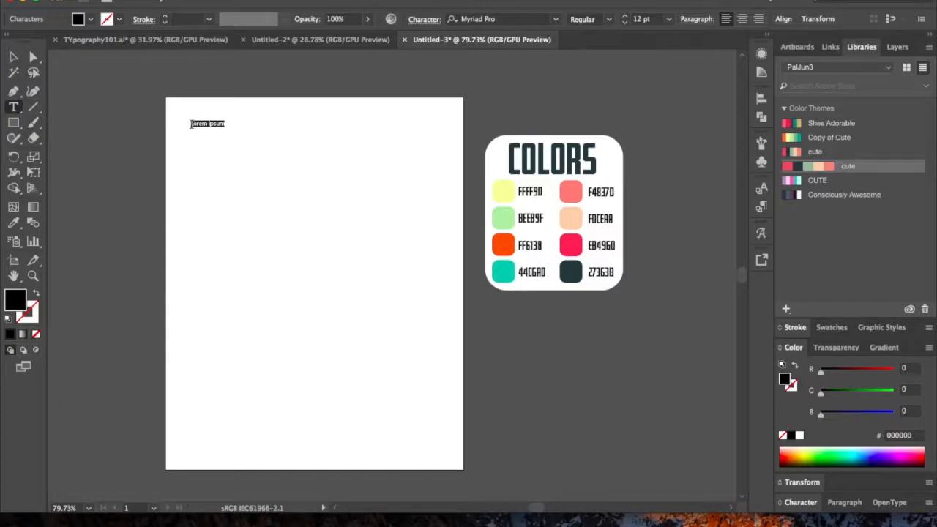
pyautogui.click(187, 125)
pyautogui.press('BackSpace')
pyautogui.write("isn't she")
# - Set the font size of the whole text line to 150 pt
pyautogui.hotkey('ctrl', 'a')
pyautogui.click(668, 19)
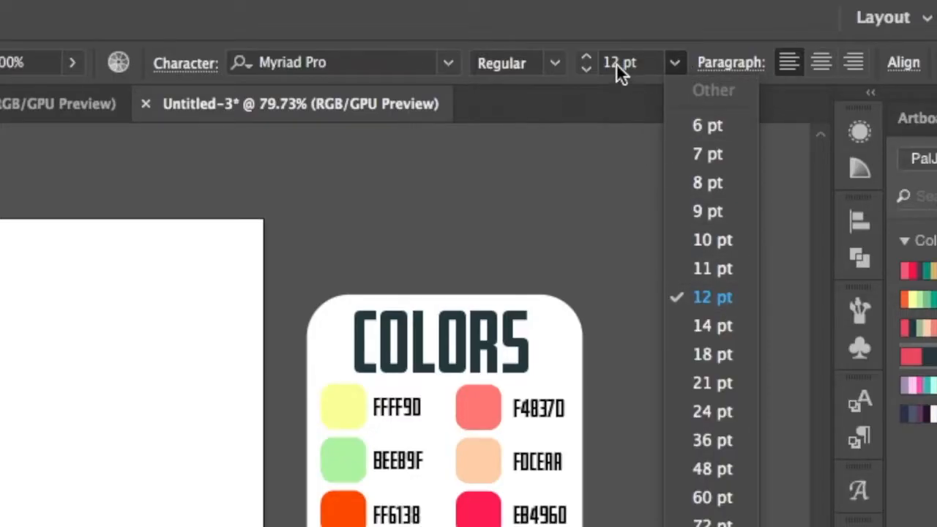
pyautogui.doubleClick(616, 63)
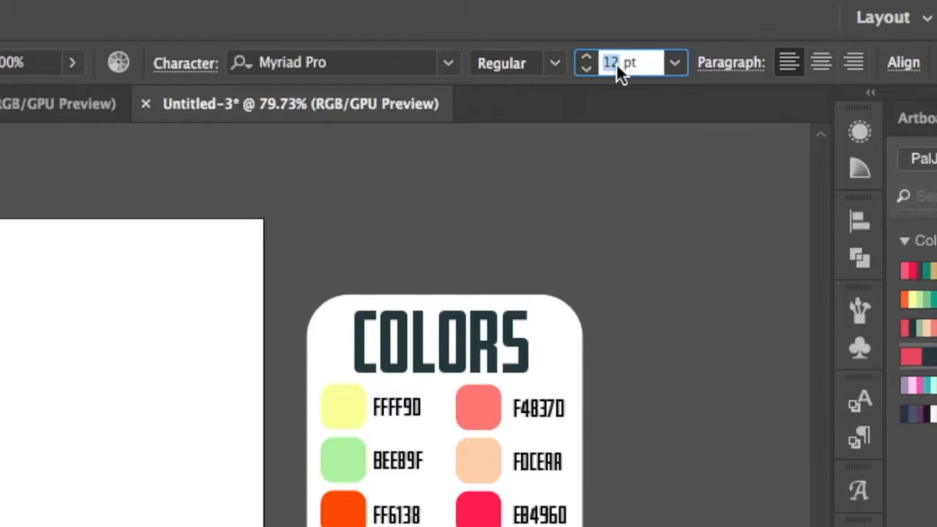
pyautogui.write('150')
pyautogui.press('Return')
pyautogui.click(356, 107)
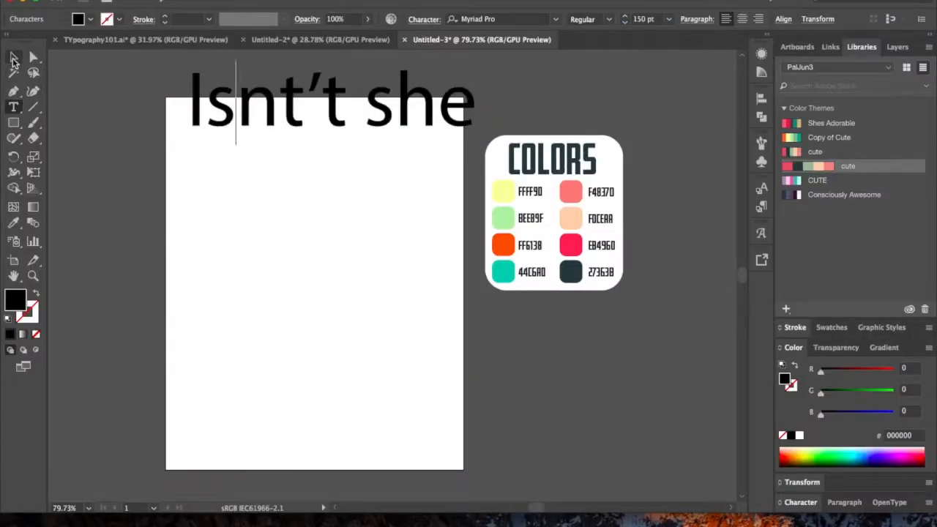
# - Move the text line inside the top of the artboard and change its font to Fresno Black
pyautogui.click(13, 58)
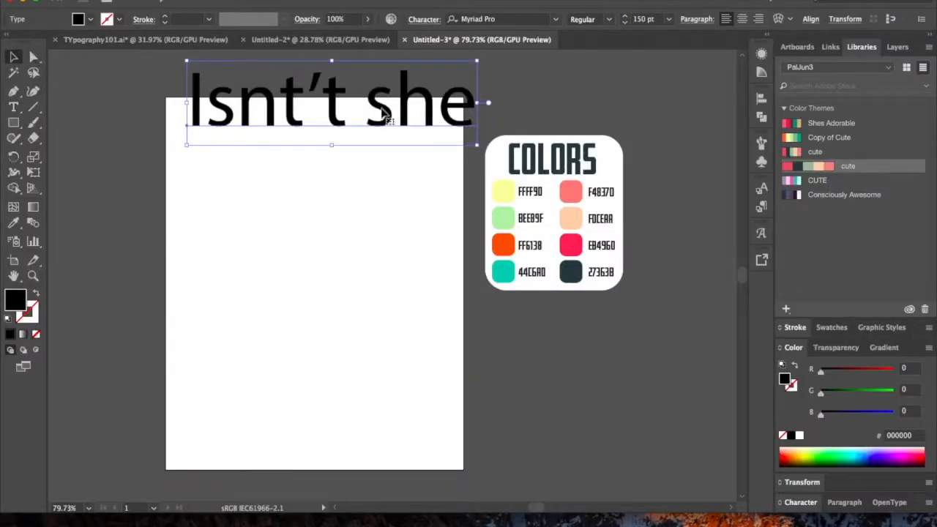
pyautogui.moveTo(388, 113); pyautogui.dragTo(374, 155)
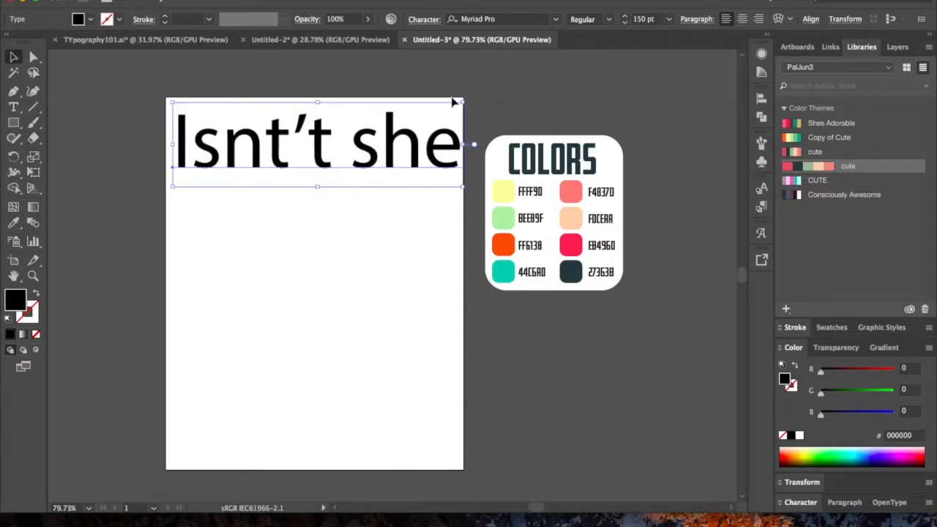
pyautogui.click(556, 19)
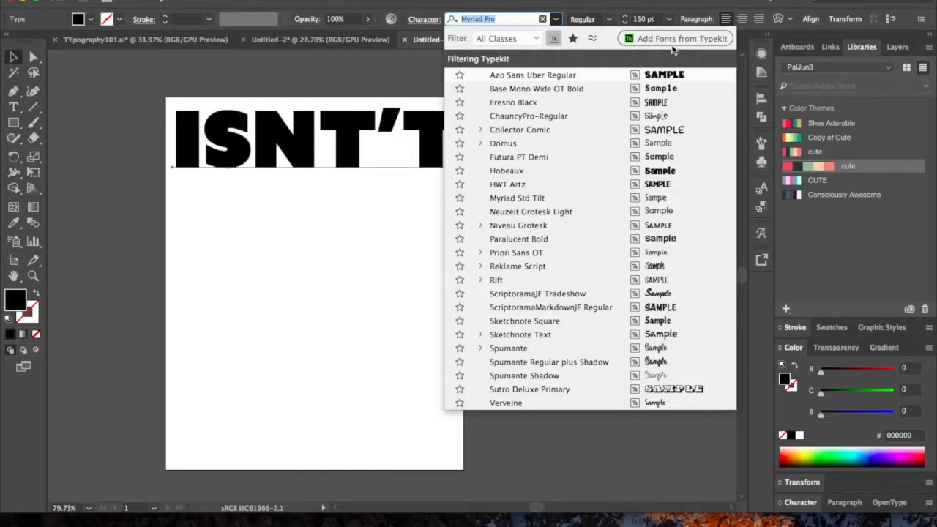
pyautogui.click(518, 106)
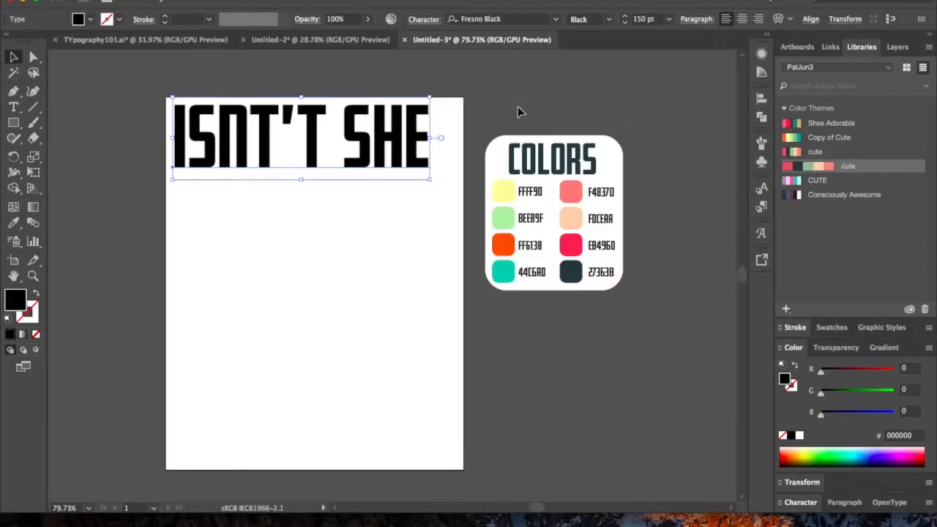
# - Shift the heading closer to the artboard's horizontal center and fill it with the teal 44C6AD sampled from the palette
pyautogui.moveTo(380, 168); pyautogui.dragTo(400, 167)
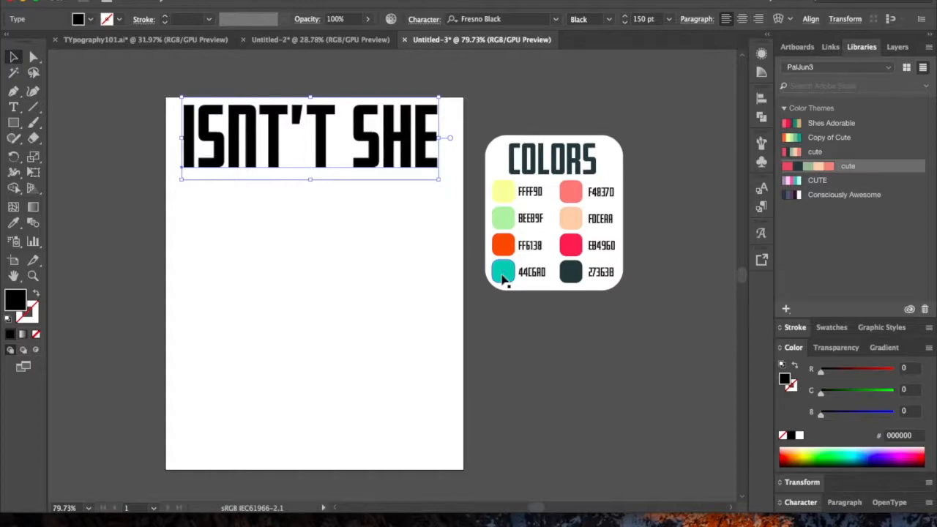
pyautogui.press('i')
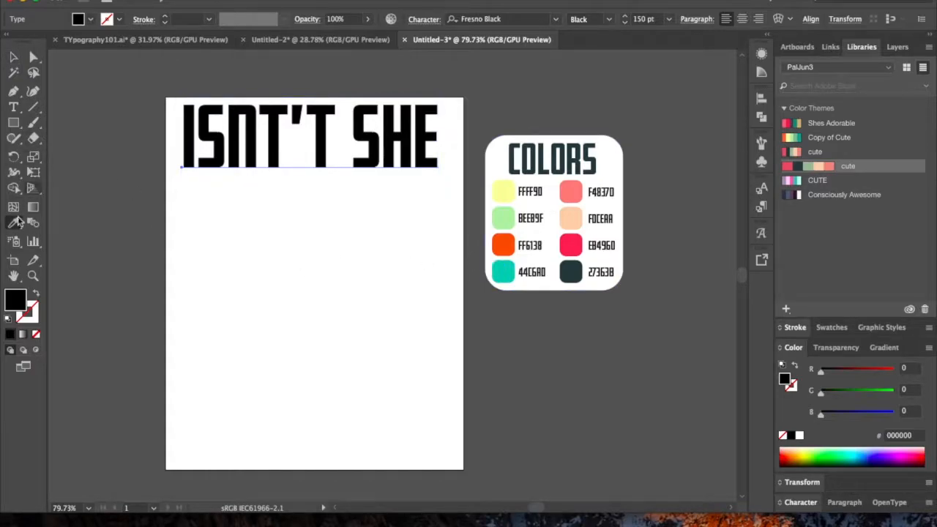
pyautogui.click(506, 272)
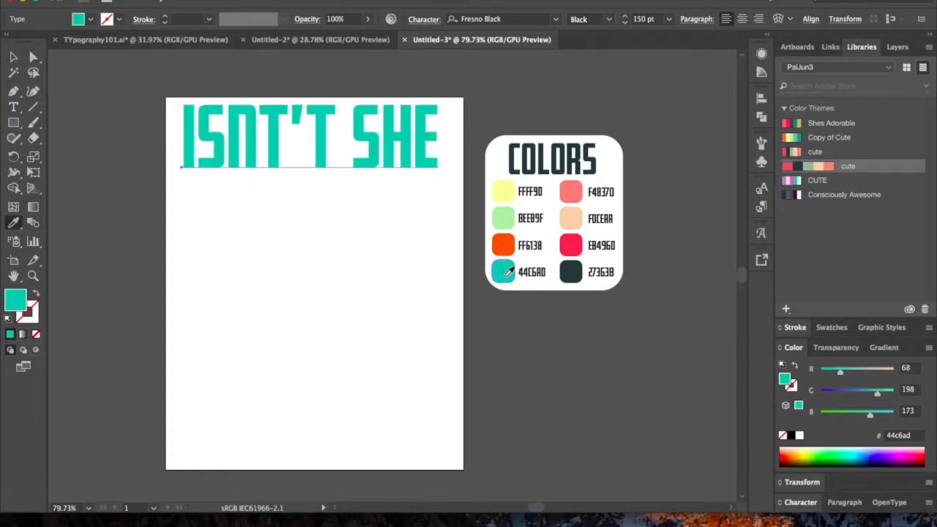
# - Examine the ISN'T SHE lettering on the finished poster in TYpography101.ai and return to the new poster document
pyautogui.click(13, 57)
pyautogui.click(71, 153)
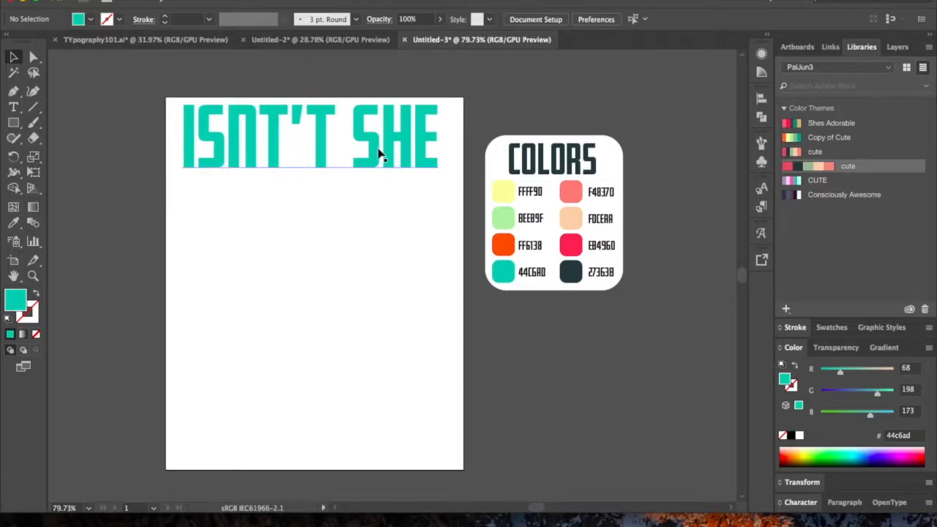
pyautogui.click(126, 41)
pyautogui.scroll(5, 244, 312)
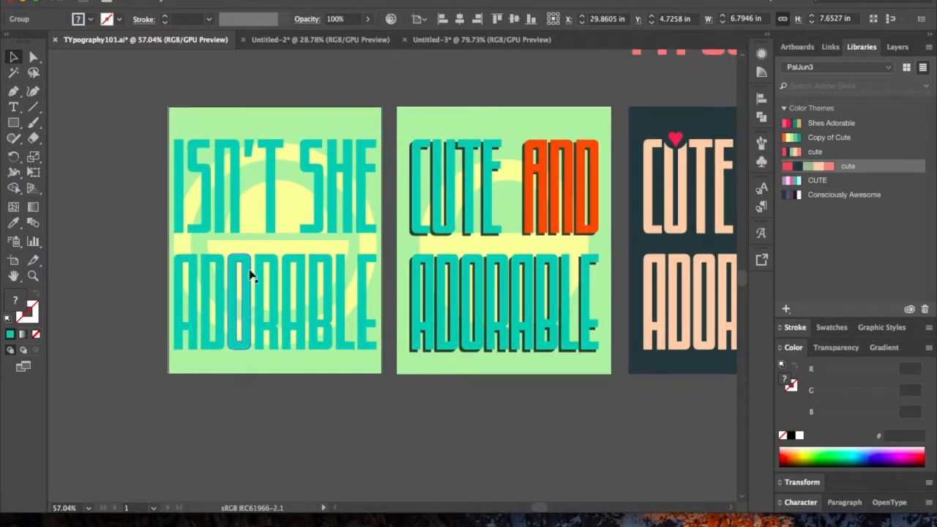
pyautogui.click(320, 181)
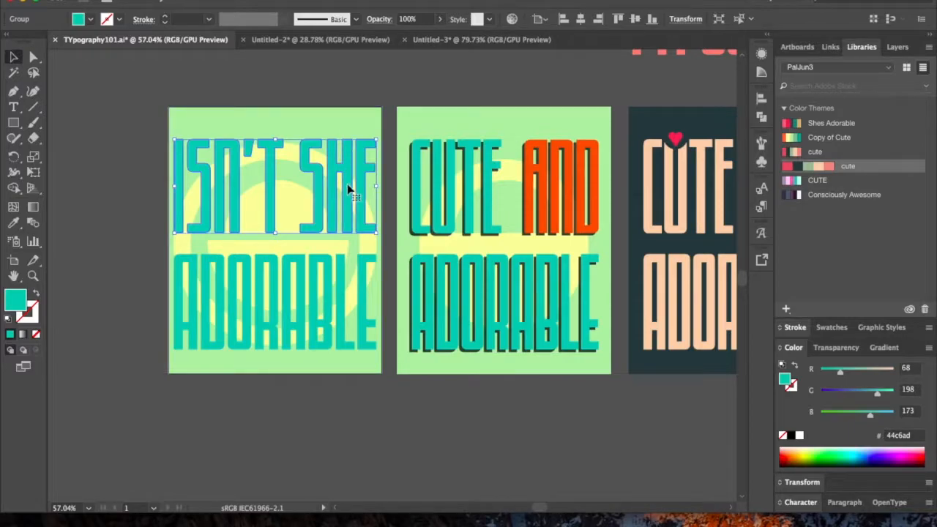
pyautogui.click(482, 40)
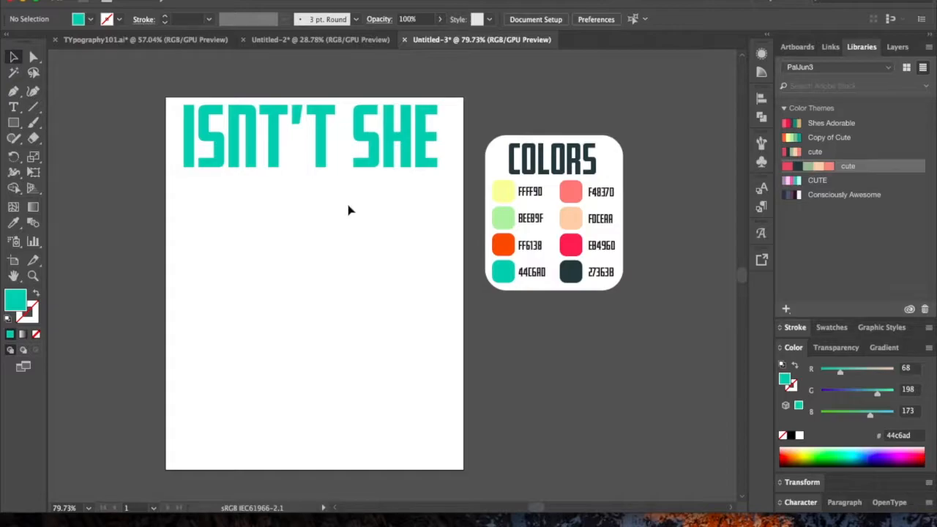
# - Remove the extra T before the apostrophe so the teal heading reads "Isn't she"
pyautogui.scroll(2, 348, 210)
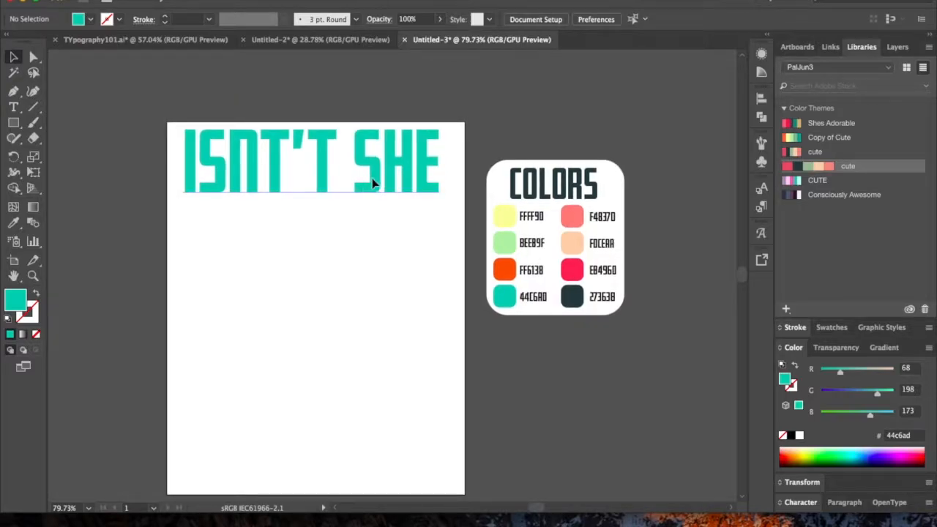
pyautogui.click(373, 184)
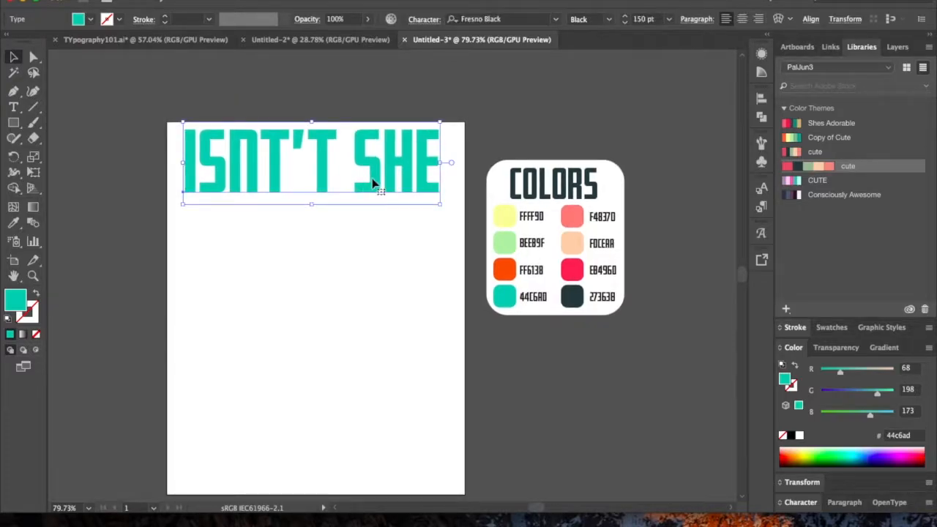
pyautogui.press('t')
pyautogui.click(291, 137)
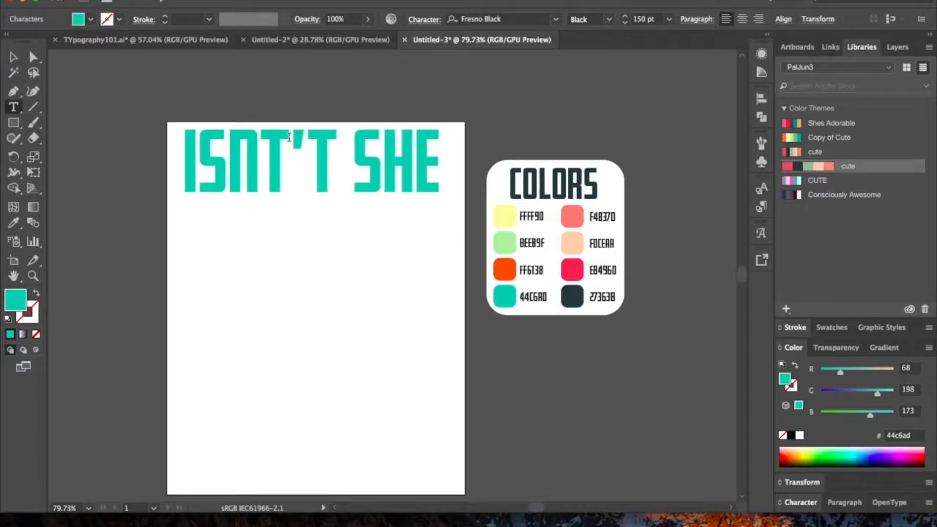
pyautogui.press('BackSpace')
pyautogui.click(12, 55)
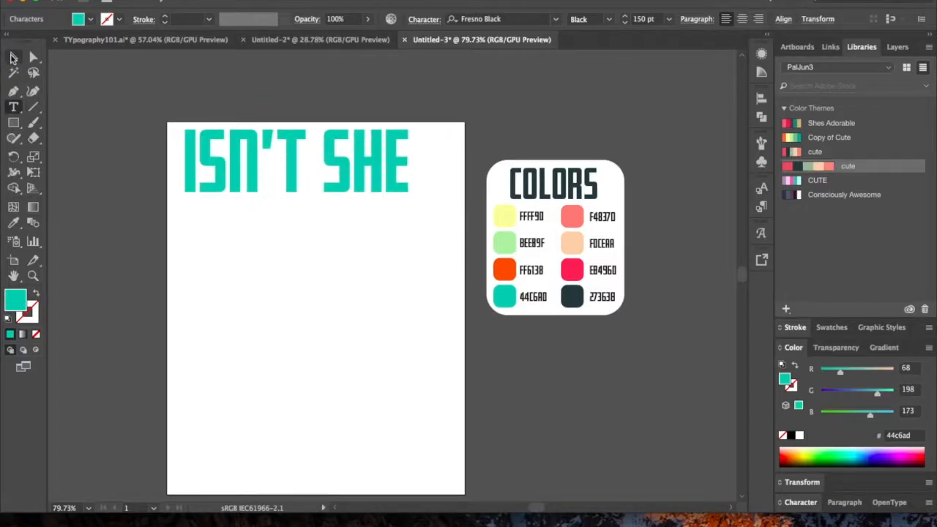
pyautogui.rightClick(255, 170)
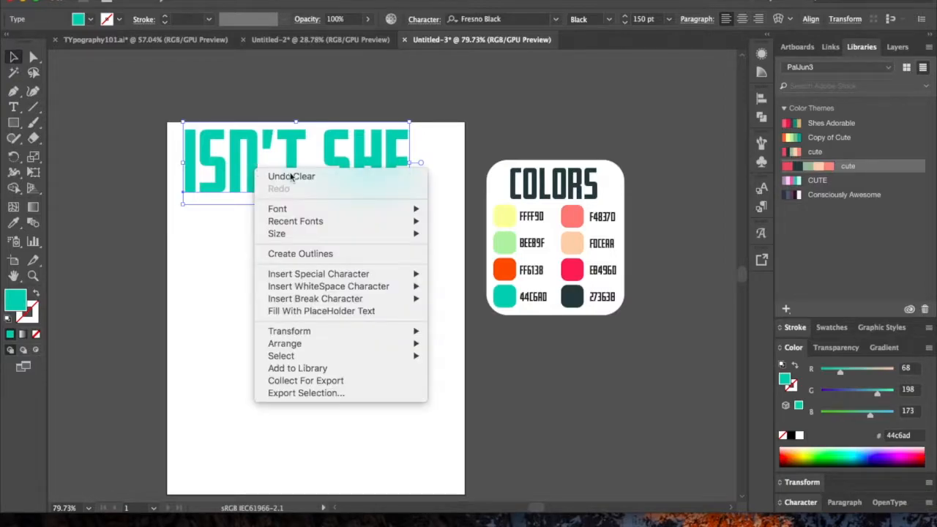
pyautogui.click(328, 254)
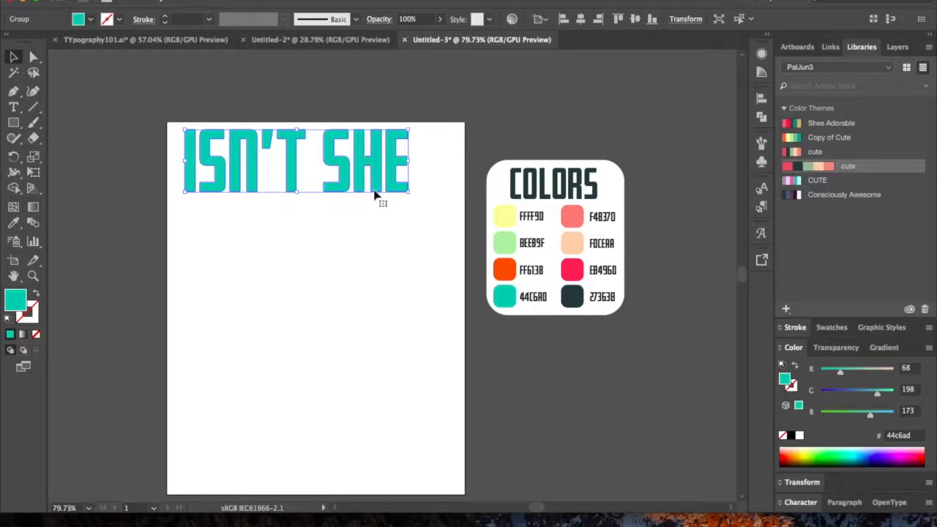
pyautogui.press('super+z')
# - Set the heading's font size to 170 pt and move it slightly down from the artboard's top edge
pyautogui.click(639, 20)
pyautogui.write('170')
pyautogui.press('Return')
pyautogui.moveTo(366, 179); pyautogui.dragTo(366, 198)
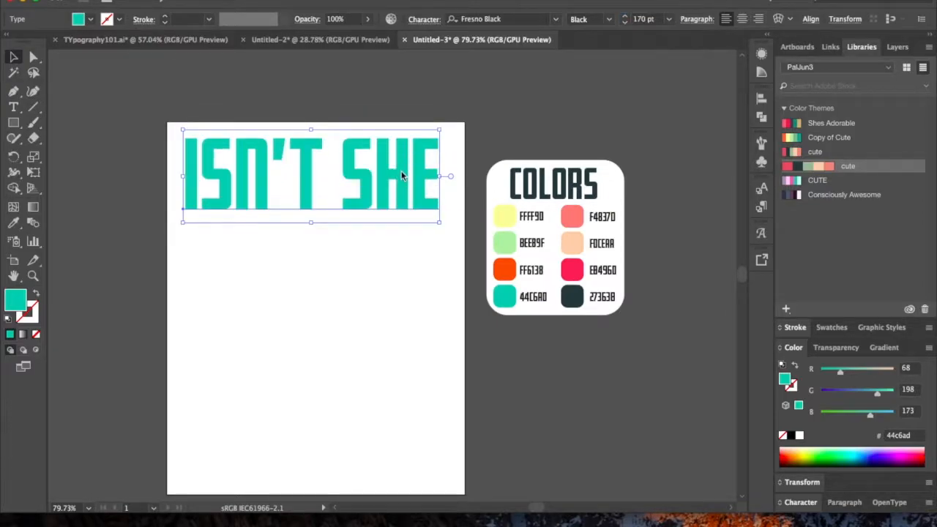
# - Convert the heading to outlines and stretch the bottom anchor points of its letters straight down by about 1.9 in
pyautogui.rightClick(401, 176)
pyautogui.click(457, 260)
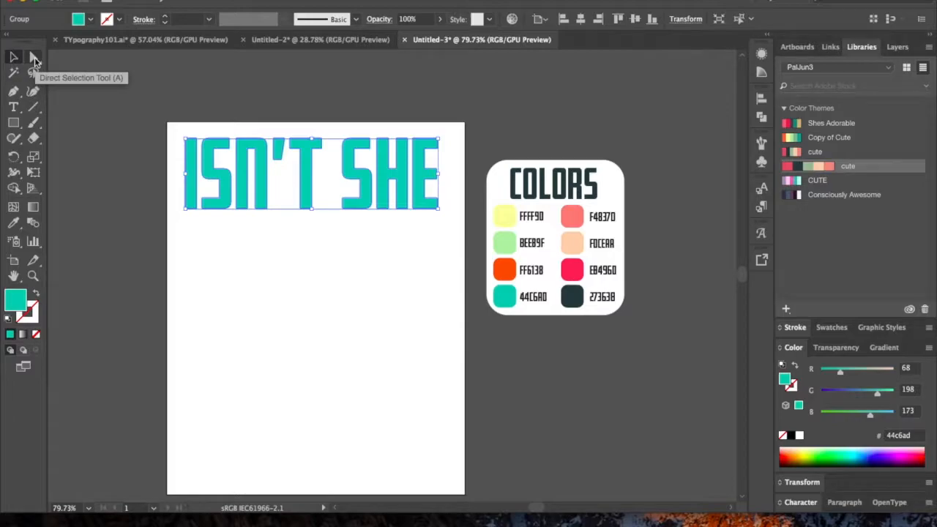
pyautogui.click(34, 60)
pyautogui.moveTo(189, 193); pyautogui.dragTo(602, 253)
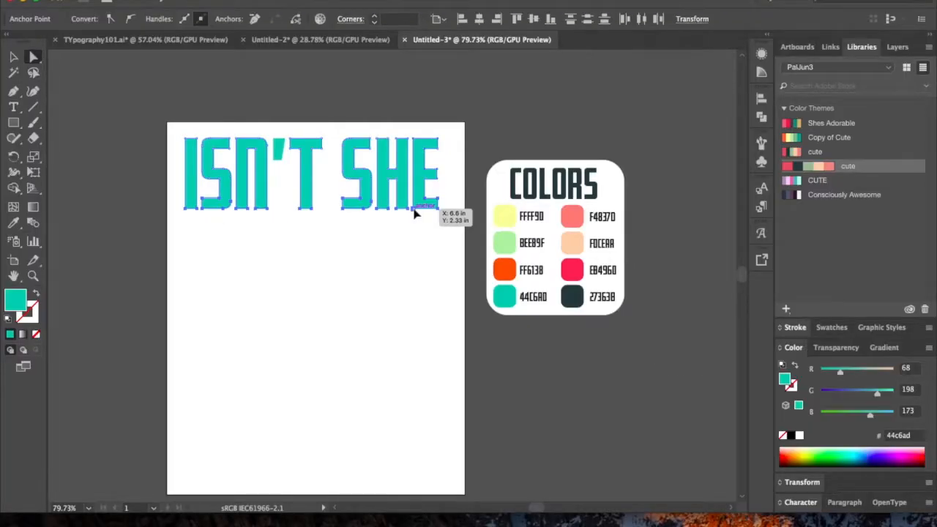
pyautogui.moveTo(414, 213); pyautogui.dragTo(414, 282)
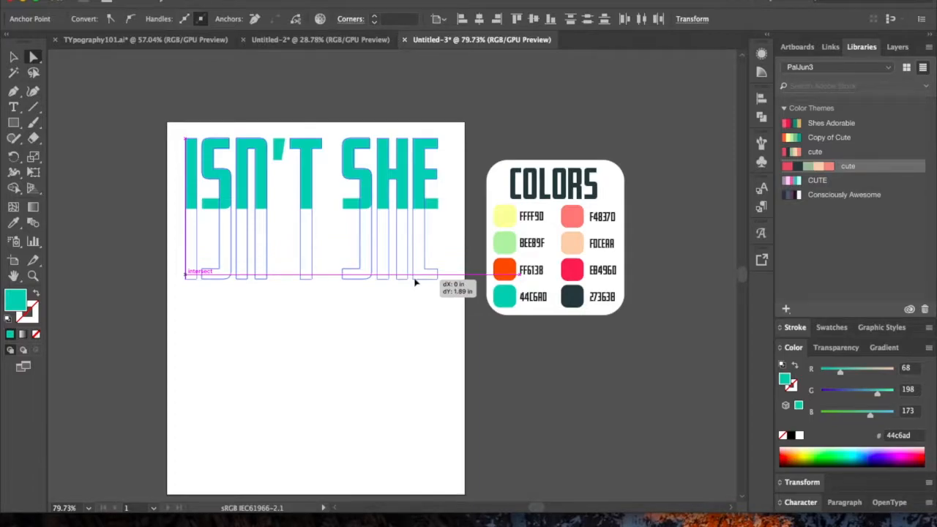
pyautogui.moveTo(414, 281)
pyautogui.mouseDown()
pyautogui.moveTo(434, 281)
pyautogui.moveTo(392, 284)
pyautogui.moveTo(407, 286)
pyautogui.mouseUp()
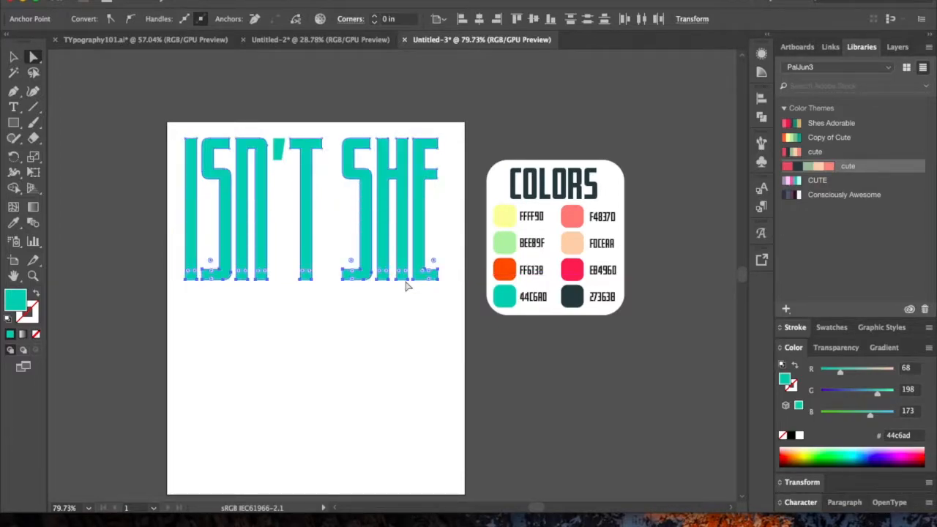
pyautogui.click(483, 352)
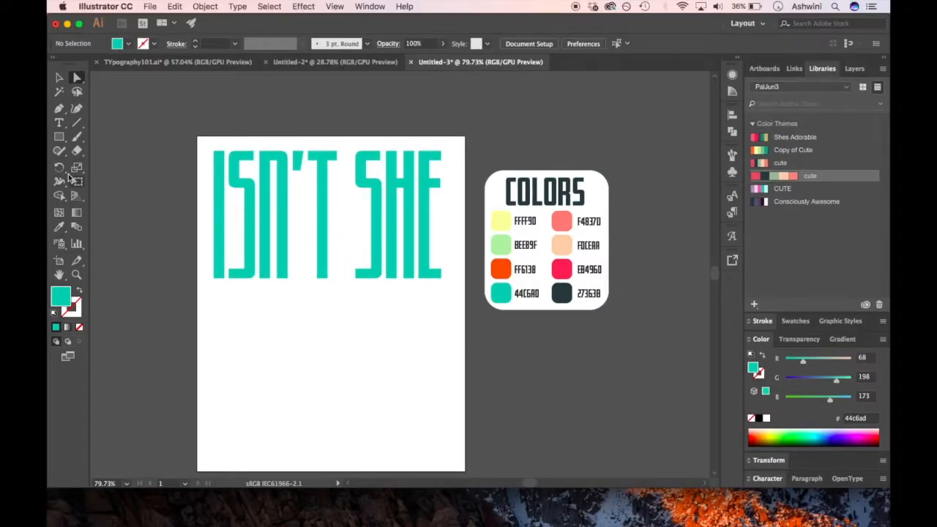
# - Add a text line "ADORABLE" below the heading and fill it with the teal 44C6AD sampled from the palette
pyautogui.click(59, 123)
pyautogui.click(217, 375)
pyautogui.write('ADORABLE')
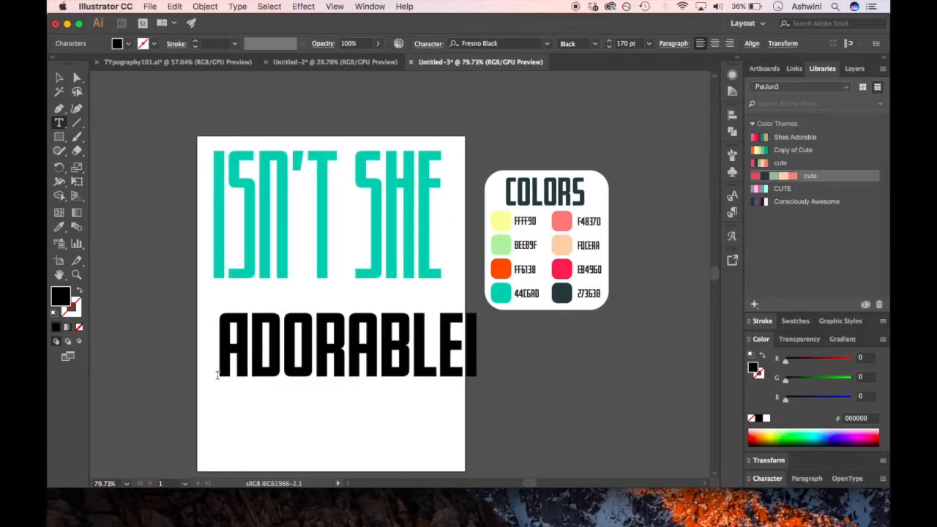
pyautogui.click(60, 77)
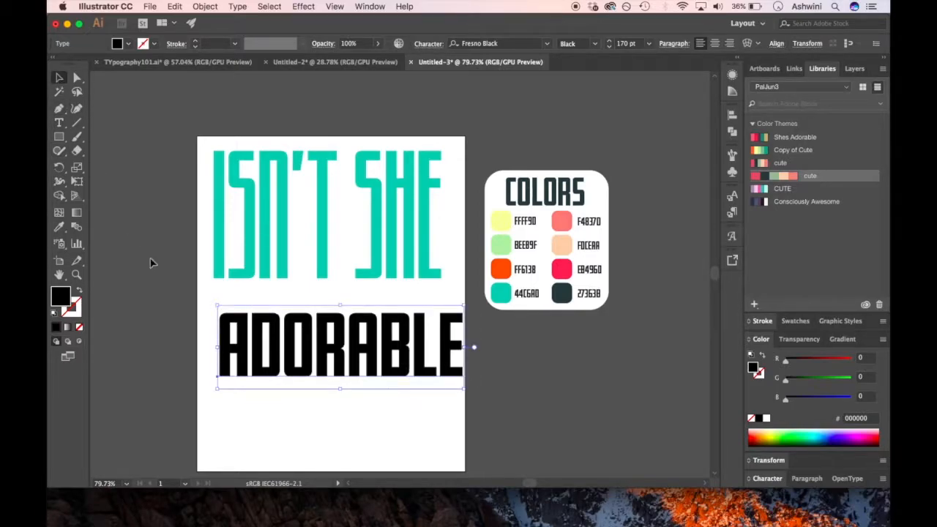
pyautogui.click(58, 228)
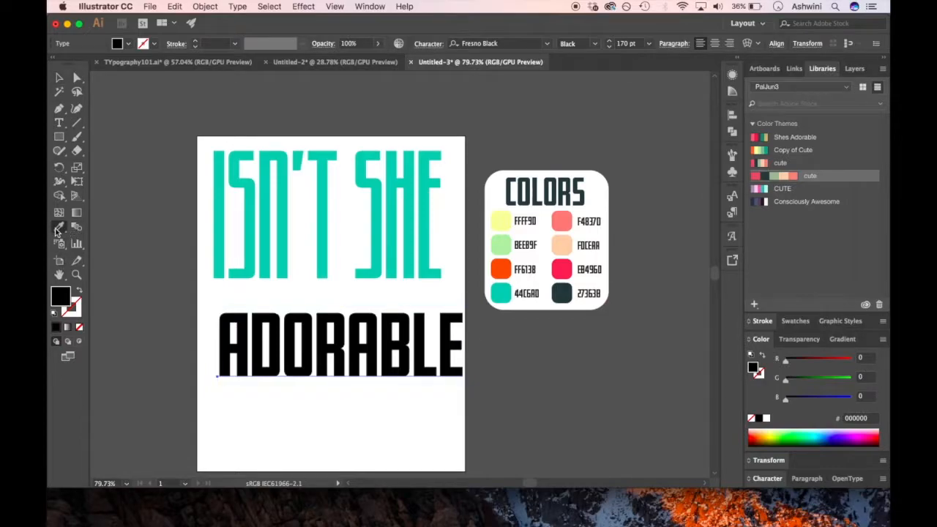
pyautogui.click(495, 300)
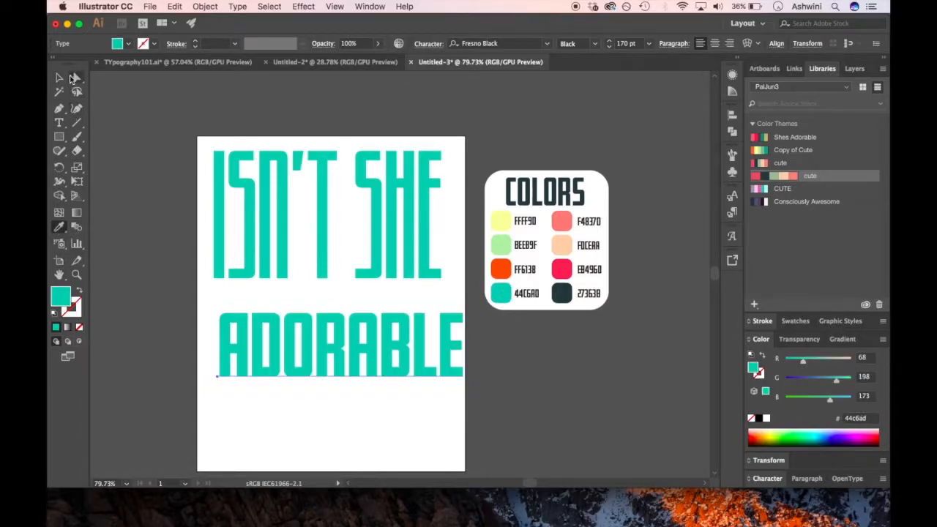
pyautogui.click(60, 78)
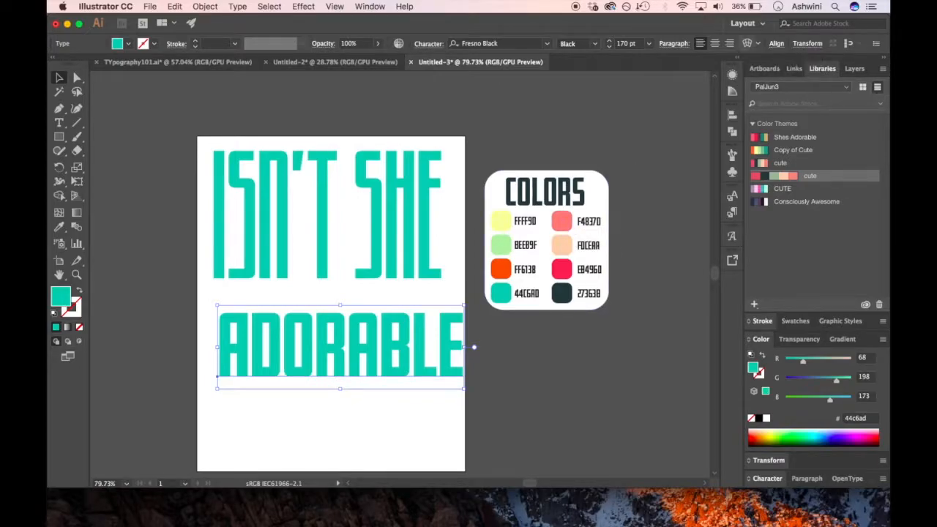
# - Align the ADORABLE text line to the horizontal center of the artboard
pyautogui.click(379, 5)
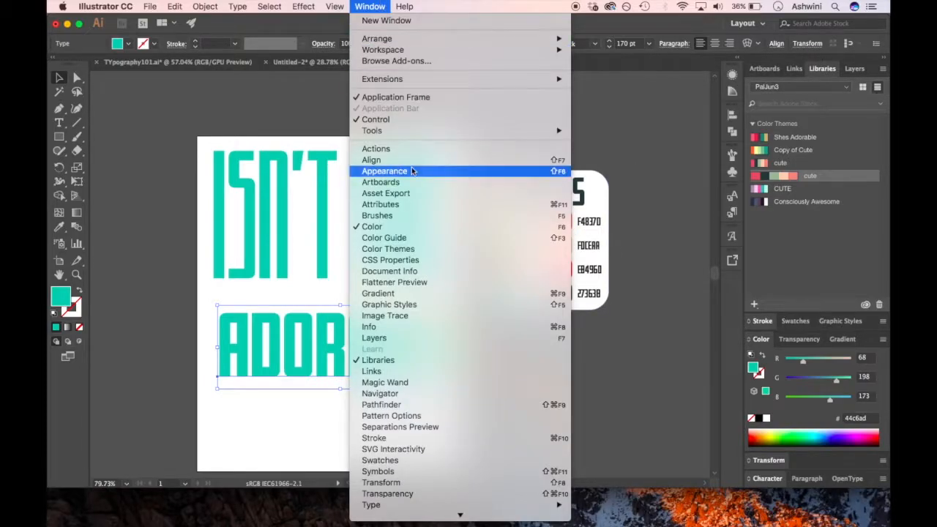
pyautogui.click(703, 120)
pyautogui.click(776, 44)
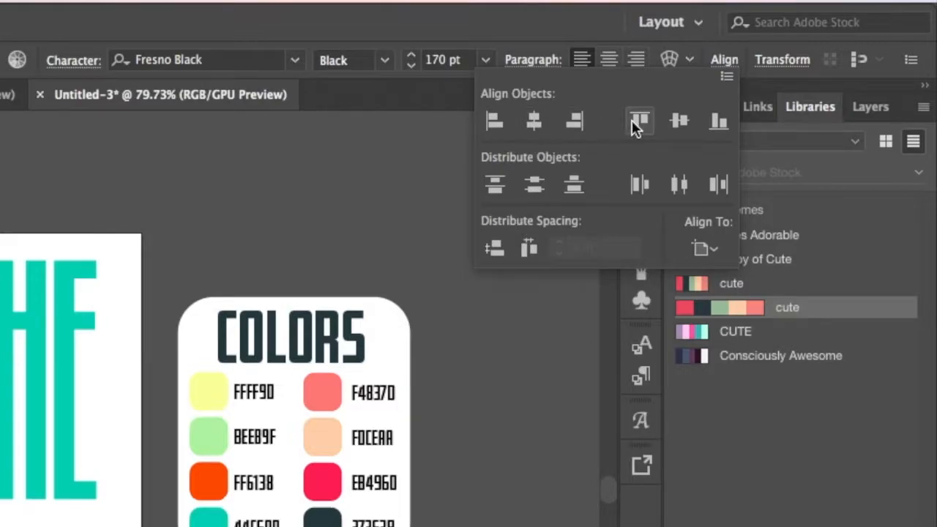
pyautogui.click(146, 419)
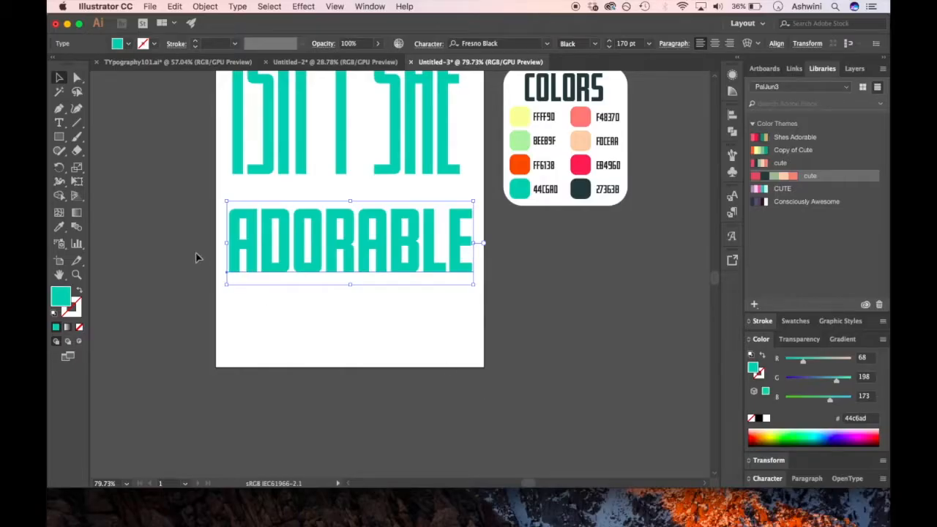
# - Convert ADORABLE to outlines and stretch the top anchor points of its letters straight up to about double the height
pyautogui.rightClick(261, 238)
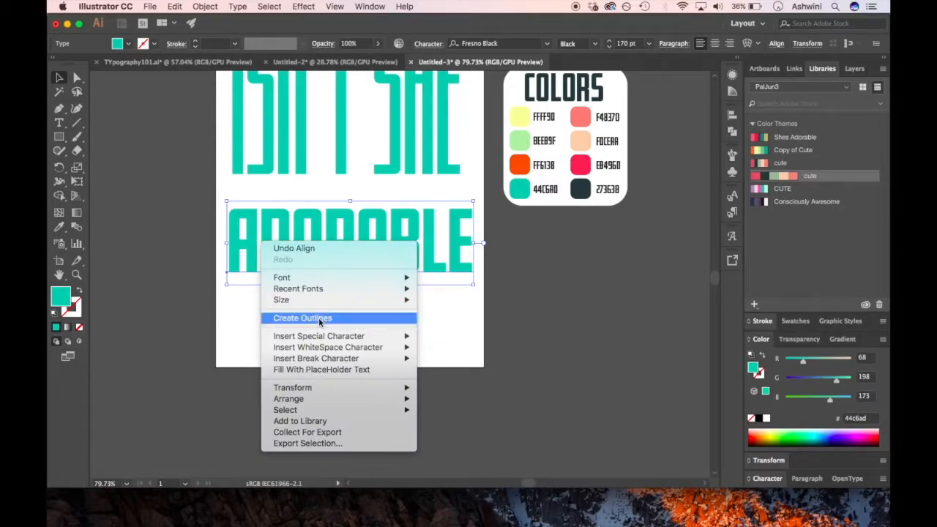
pyautogui.click(315, 320)
pyautogui.click(77, 78)
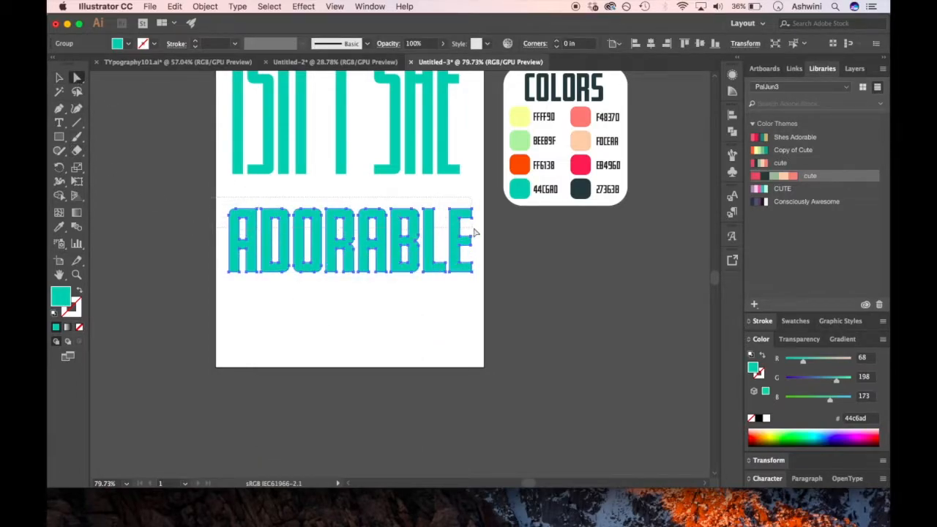
pyautogui.click(412, 211)
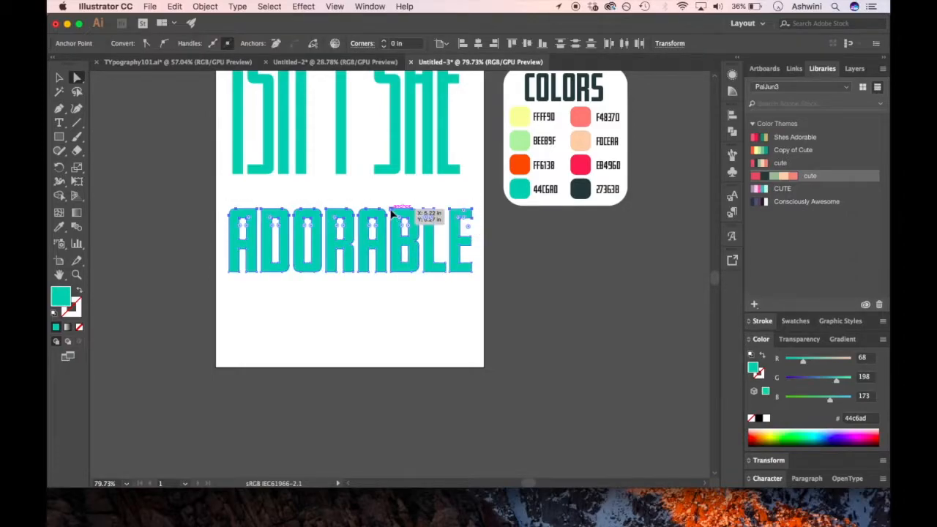
pyautogui.moveTo(391, 212); pyautogui.dragTo(391, 150)
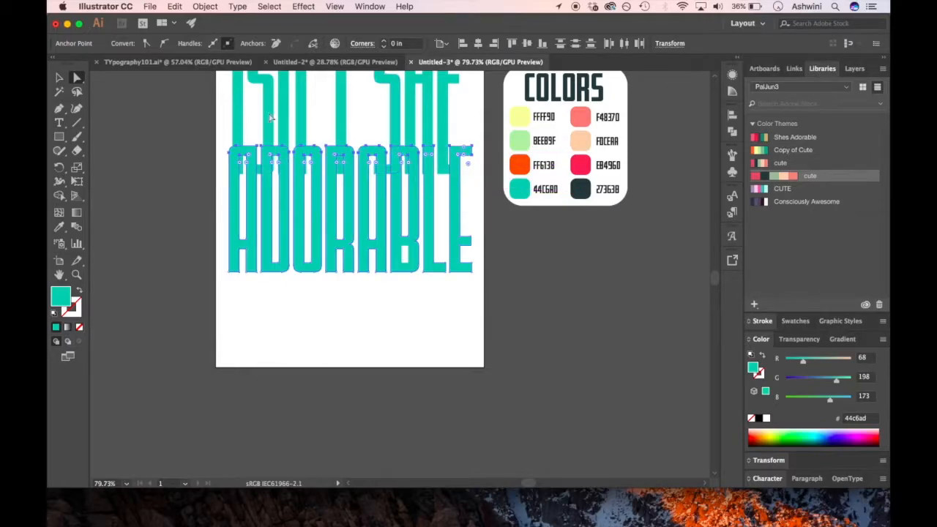
pyautogui.click(60, 78)
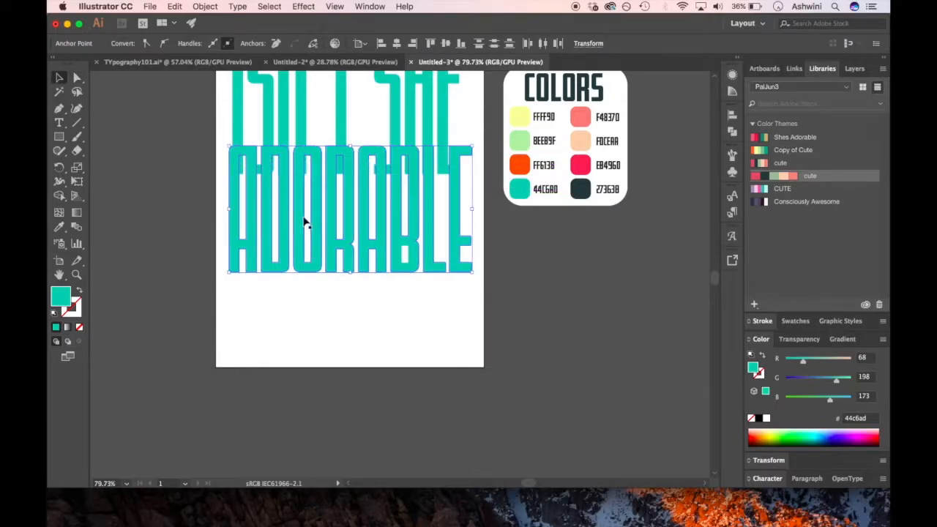
# - Move ADORABLE down below the heading and adjust both words so they sit roughly centered on the artboard
pyautogui.moveTo(299, 220); pyautogui.dragTo(302, 288)
pyautogui.click(547, 346)
pyautogui.scroll(-3, 547, 345)
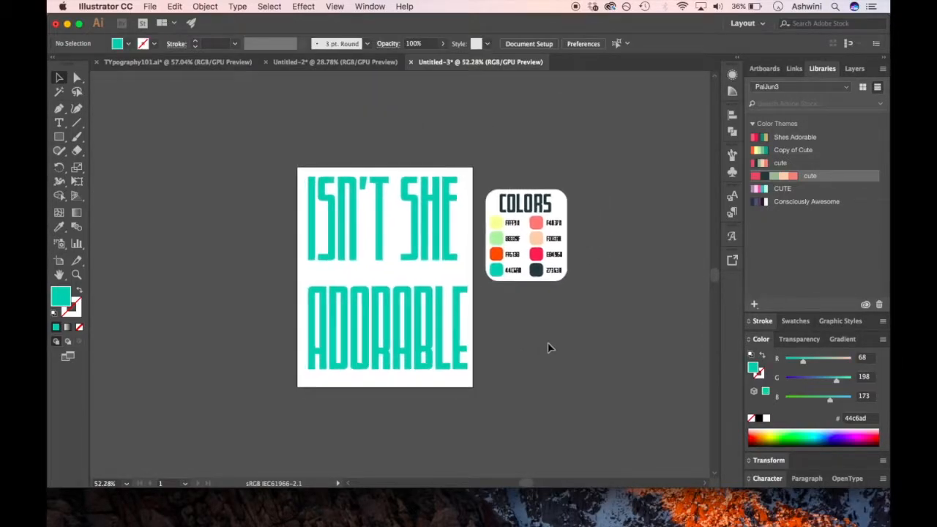
pyautogui.moveTo(430, 338); pyautogui.dragTo(424, 332)
pyautogui.click(554, 349)
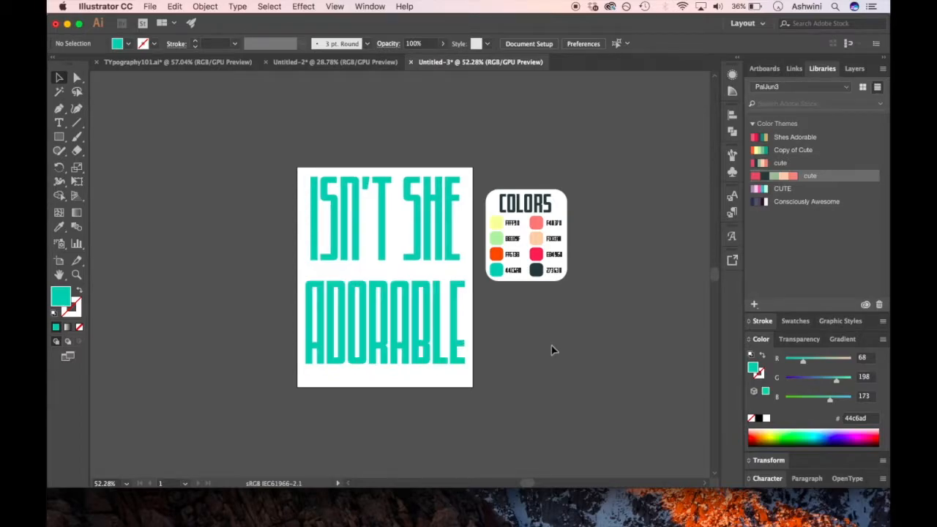
# - Draw a rectangle covering the whole artboard and fill it with the light green BEEB9F sampled from the palette
pyautogui.click(173, 61)
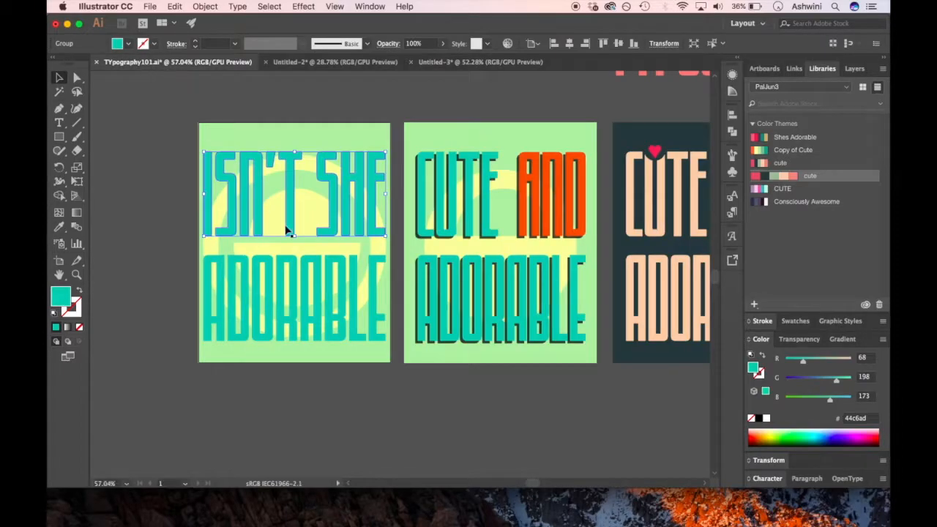
pyautogui.click(454, 61)
pyautogui.click(60, 137)
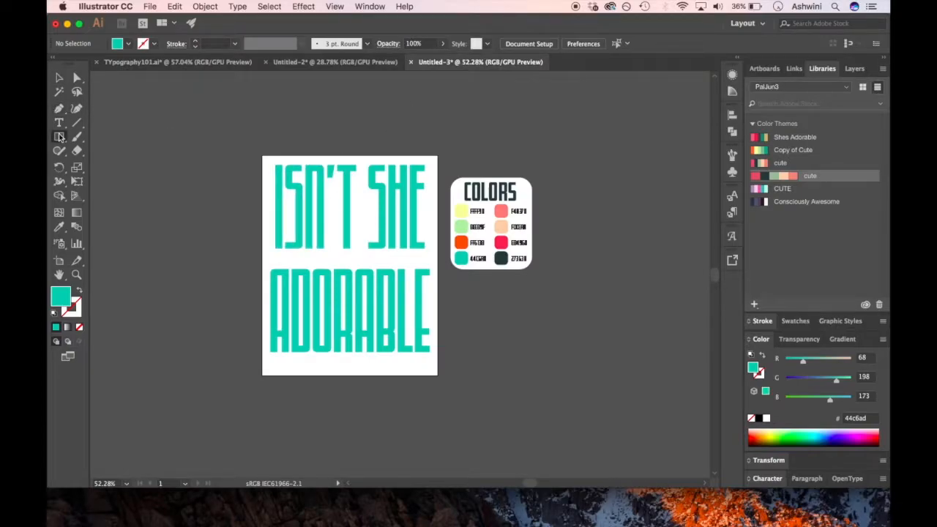
pyautogui.moveTo(262, 154); pyautogui.dragTo(439, 375)
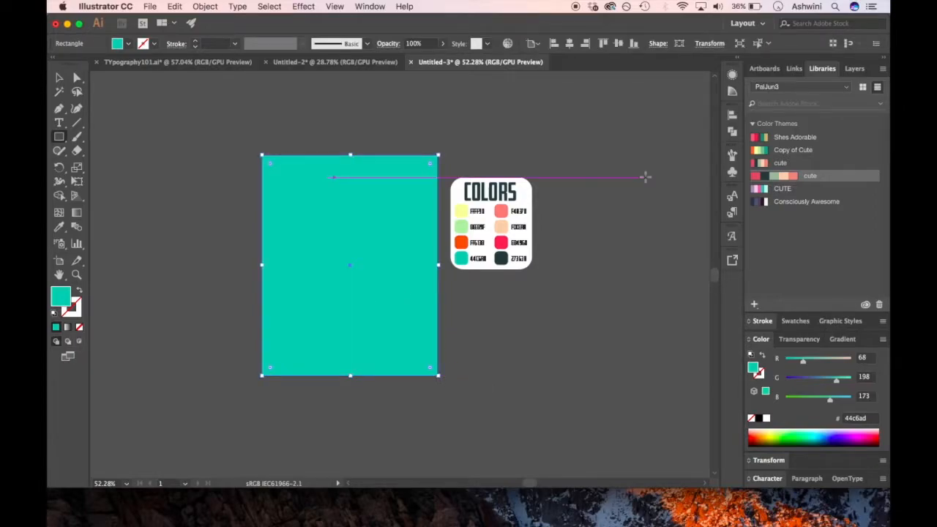
pyautogui.press('super+shift+a')
pyautogui.press('i')
pyautogui.click(461, 227)
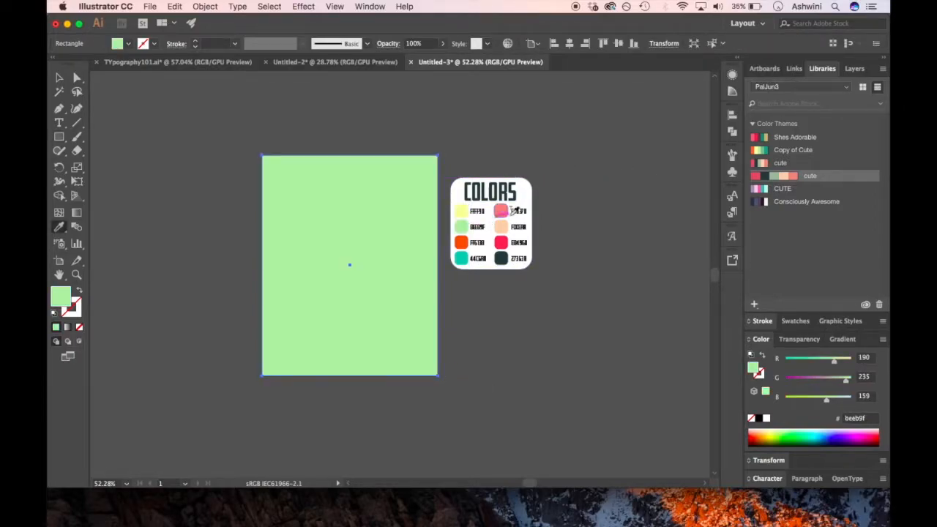
# - Send the light green rectangle to the back, behind the ISN'T SHE and ADORABLE lettering
pyautogui.click(59, 78)
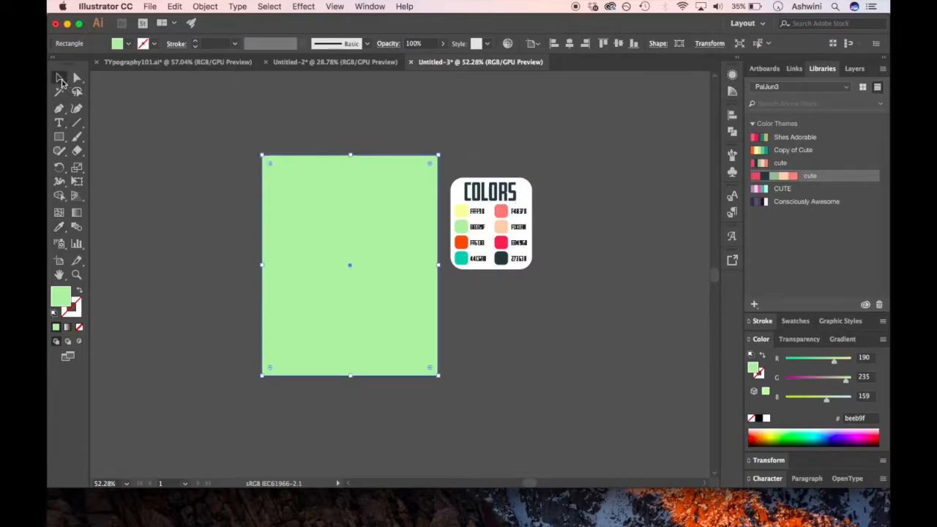
pyautogui.press('super+shift+bracketleft')
pyautogui.press('super+shift+bracketleft')
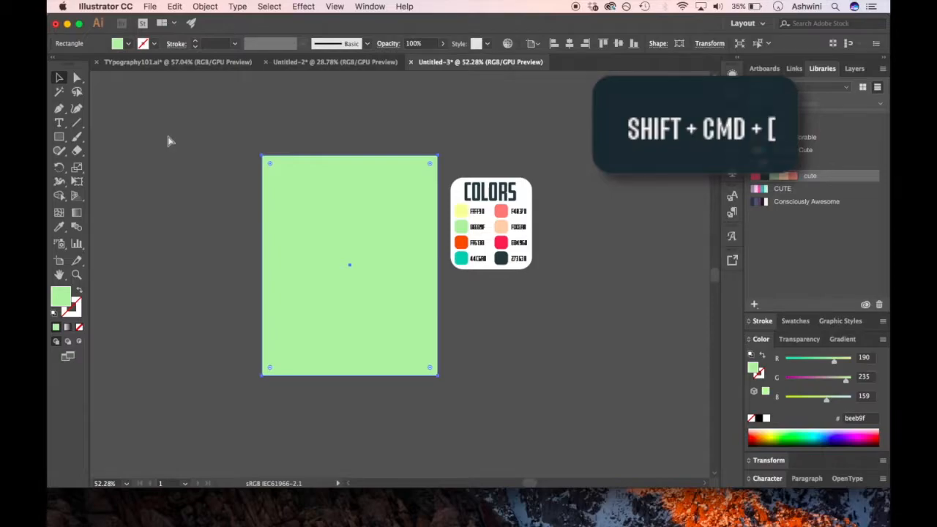
pyautogui.click(195, 147)
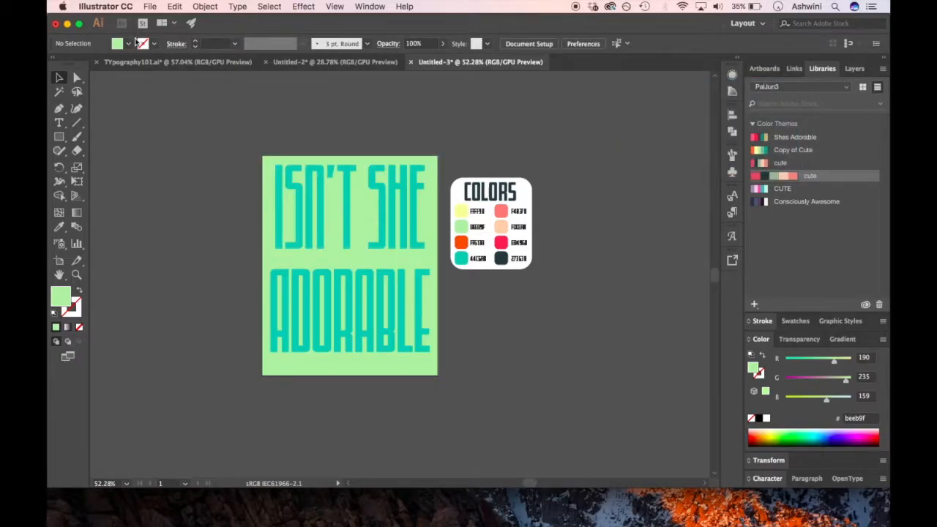
# - Check the half circle on the finished poster in TYpography101.ai, and draw a circle on the empty canvas beside the poster's color palette
pyautogui.click(144, 60)
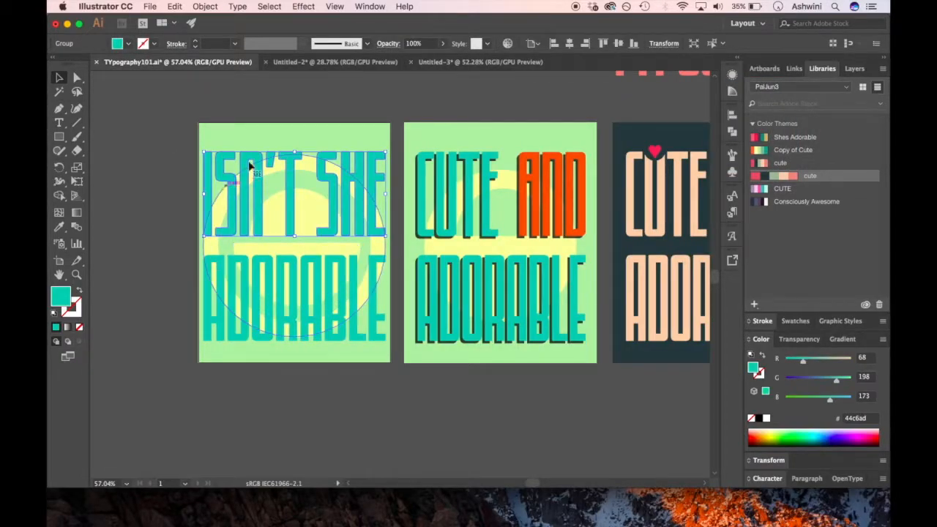
pyautogui.click(311, 167)
pyautogui.click(309, 205)
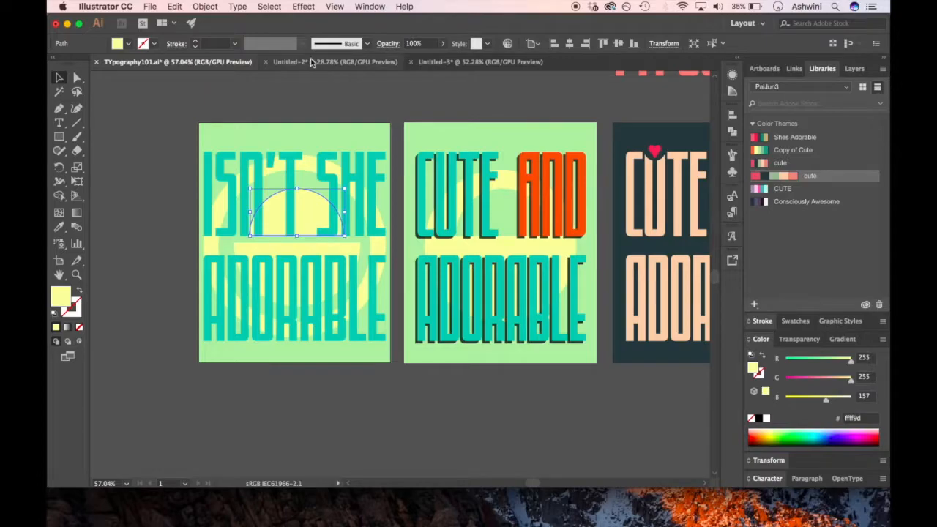
pyautogui.click(444, 63)
pyautogui.hscroll(5, 402, 182)
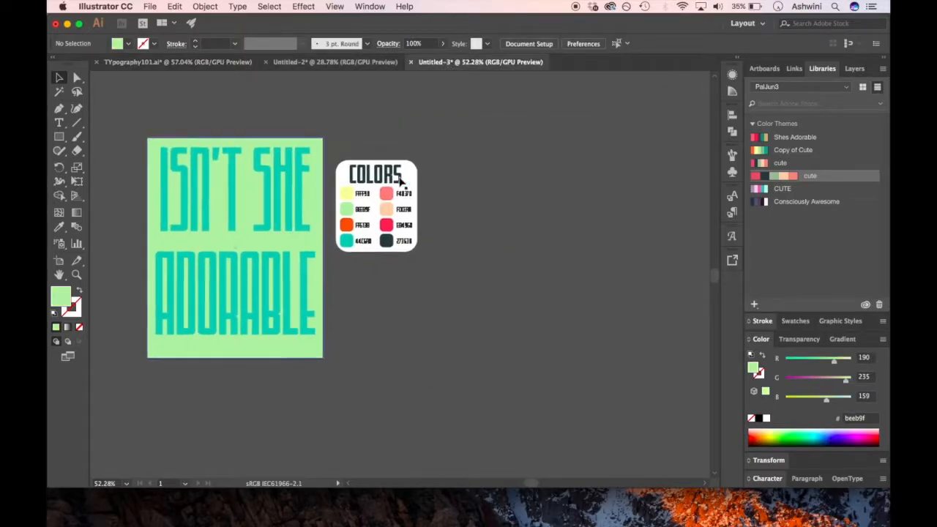
pyautogui.moveTo(62, 141); pyautogui.dragTo(104, 163)
pyautogui.moveTo(488, 152); pyautogui.dragTo(583, 244)
# - Draw a rectangle wider than the circle and align its upper edge with the circle's center, covering the lower half
pyautogui.moveTo(59, 140); pyautogui.dragTo(108, 138)
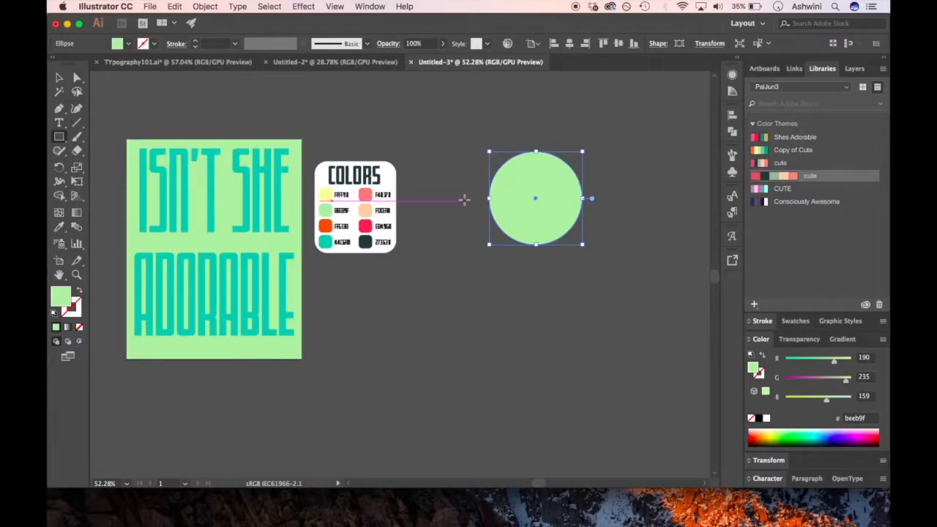
pyautogui.moveTo(464, 200); pyautogui.dragTo(617, 276)
pyautogui.click(60, 78)
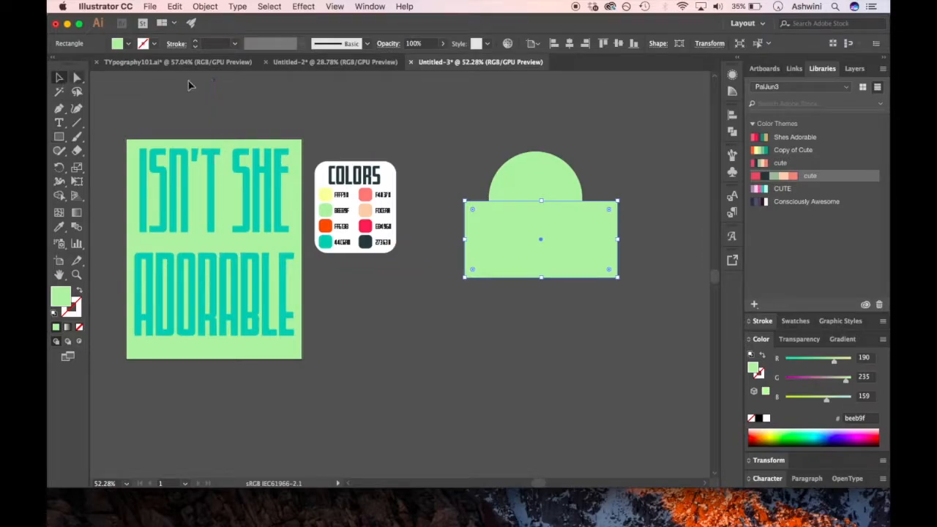
pyautogui.moveTo(579, 253); pyautogui.dragTo(575, 242)
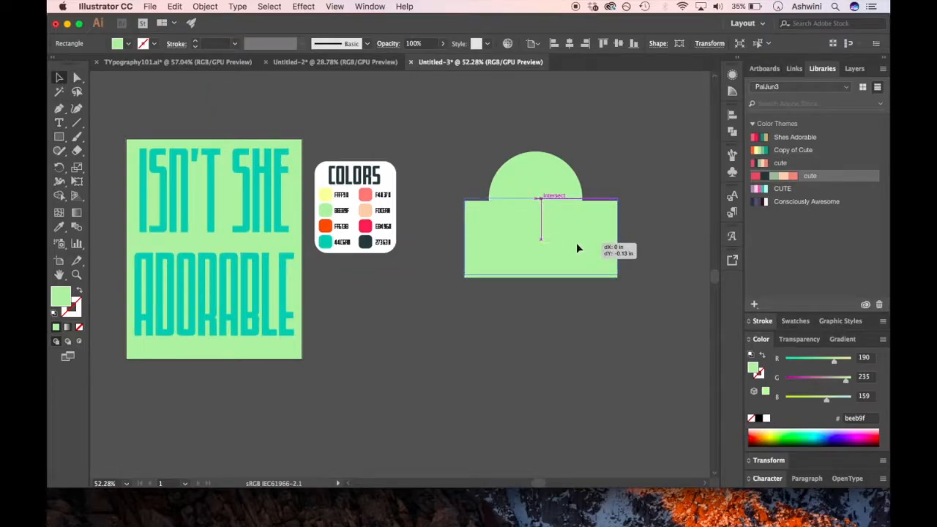
pyautogui.click(567, 320)
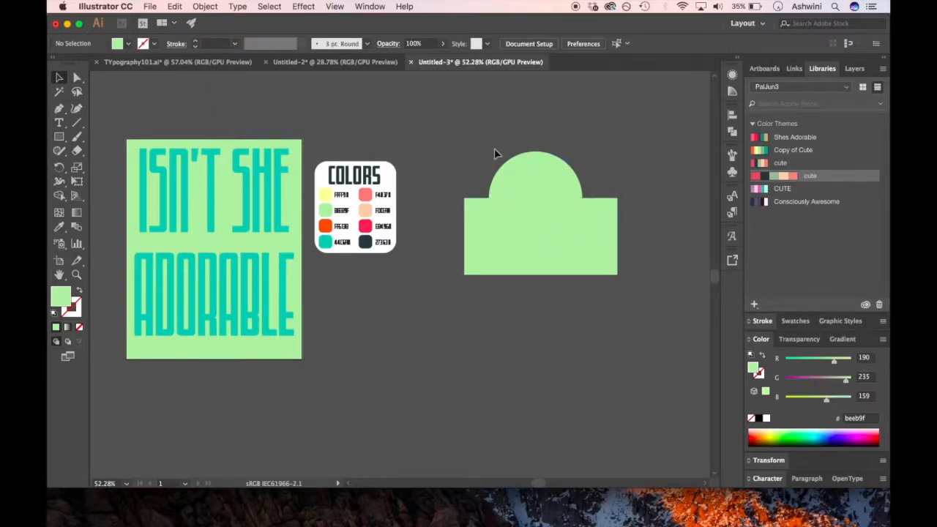
# - Subtract the rectangle from the circle with Minus Front, leaving an upper half circle
pyautogui.press('super+a')
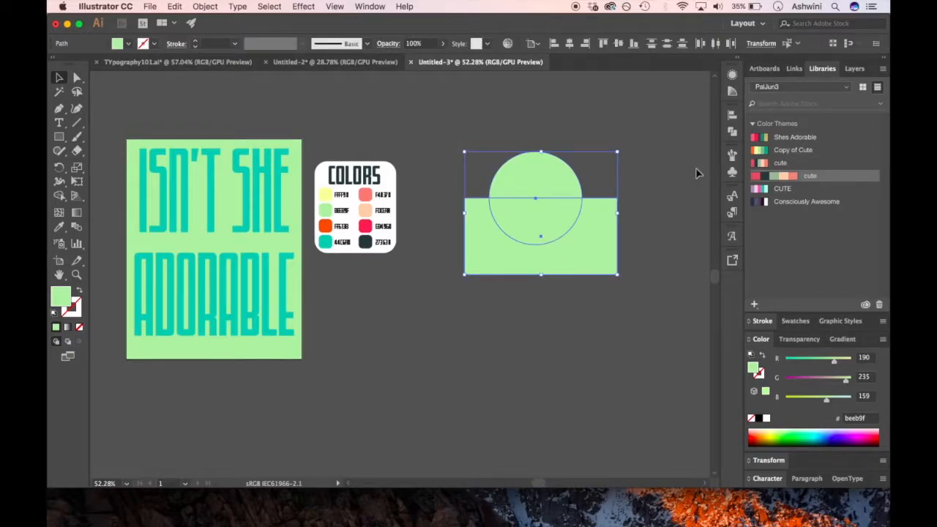
pyautogui.click(732, 132)
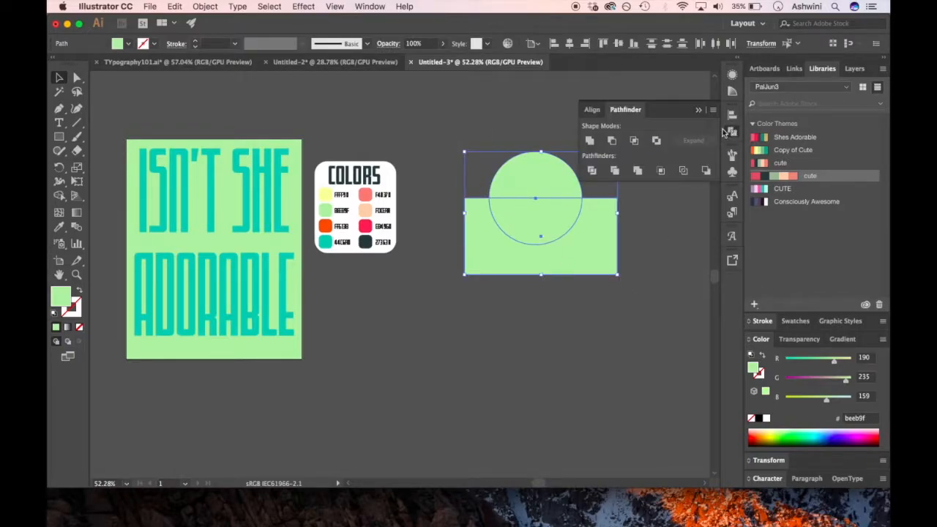
pyautogui.click(371, 6)
pyautogui.scroll(-3, 395, 355)
pyautogui.click(620, 333)
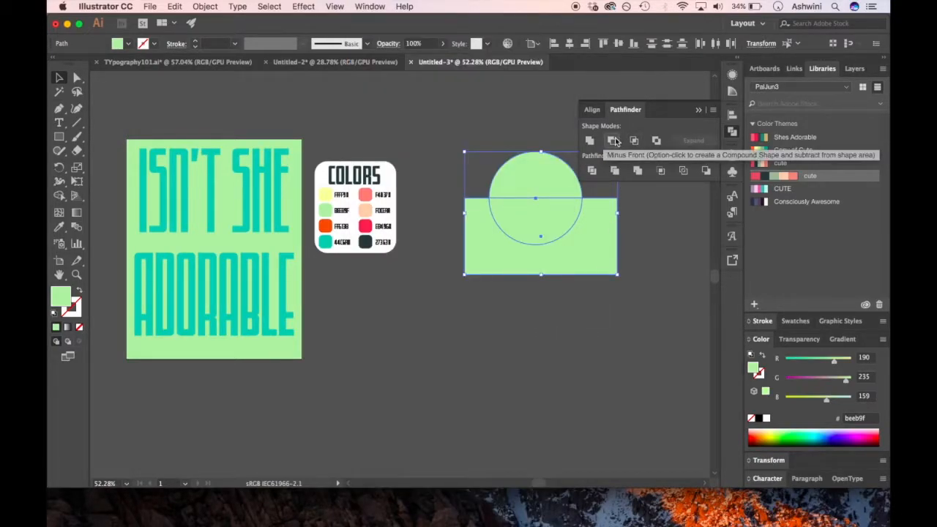
pyautogui.click(614, 140)
pyautogui.click(579, 304)
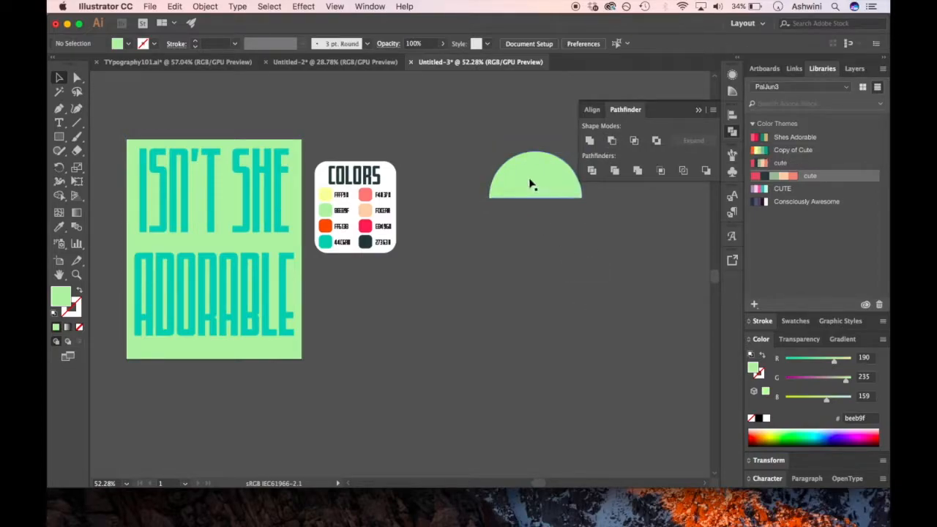
# - Move the half circle onto the lower part of the ISN'T SHE line, trying and undoing the palette's yellow fill
pyautogui.moveTo(529, 178); pyautogui.dragTo(198, 218)
pyautogui.press('i')
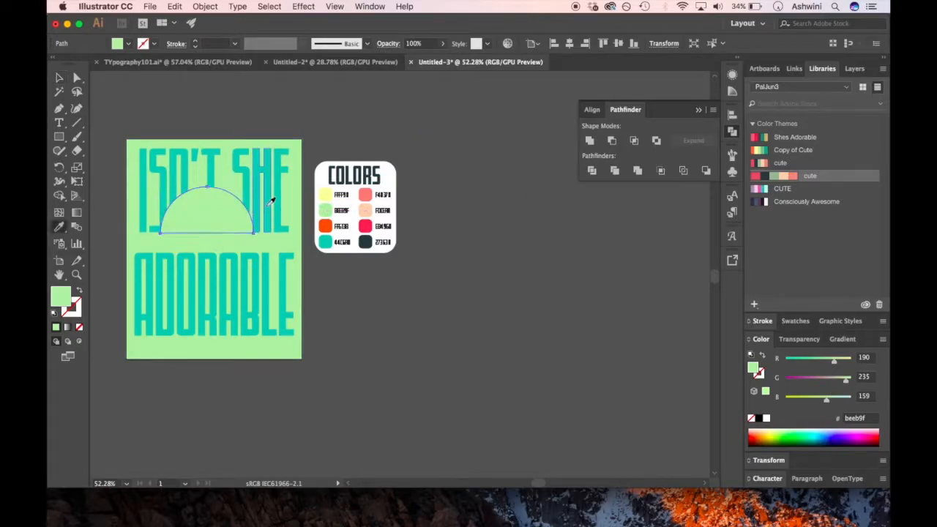
pyautogui.click(326, 196)
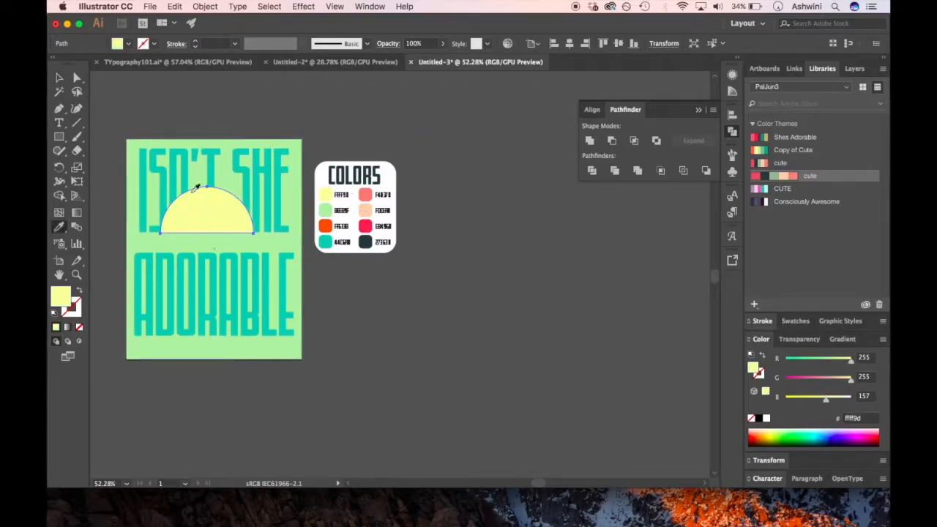
pyautogui.press('super+z')
pyautogui.press('v')
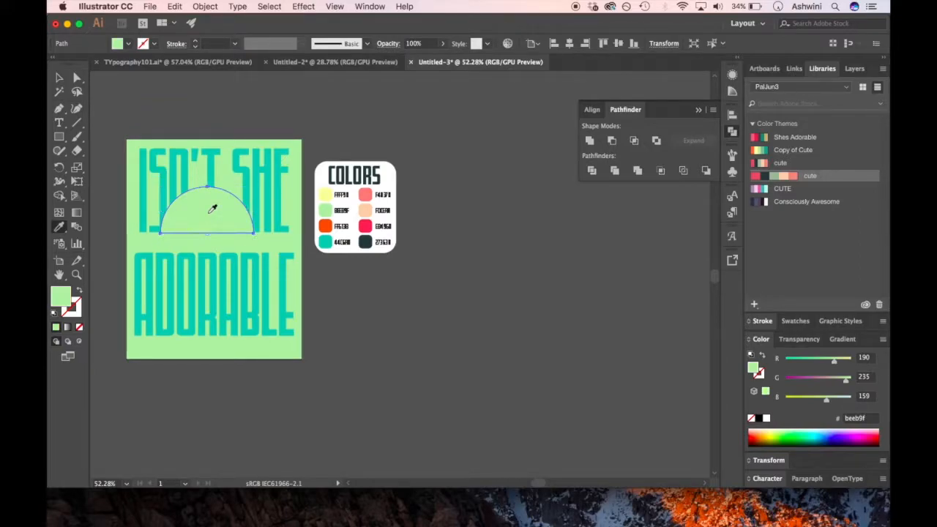
# - Try sending the half circle to the back of all artwork, and bring it to the front again
pyautogui.press('super')
pyautogui.press('super+shift+bracketleft')
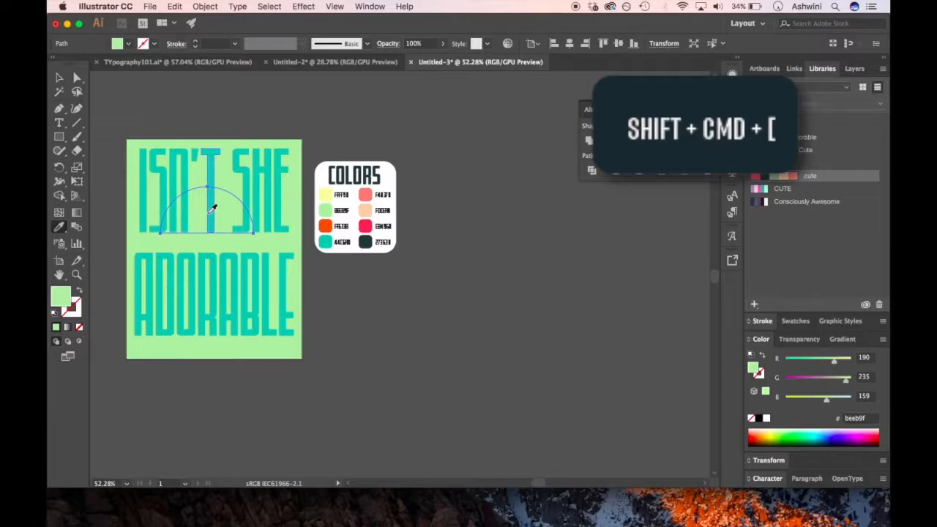
pyautogui.press('super')
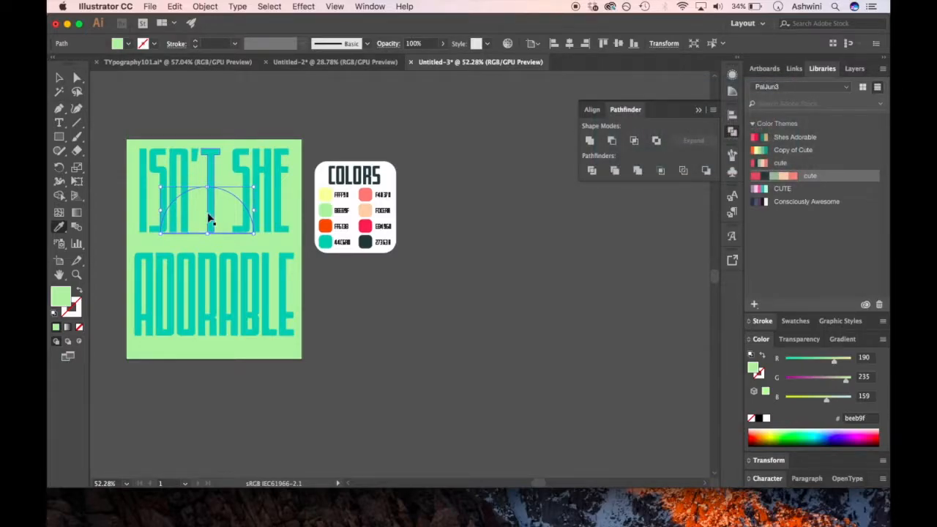
pyautogui.press('super+shift+bracketright')
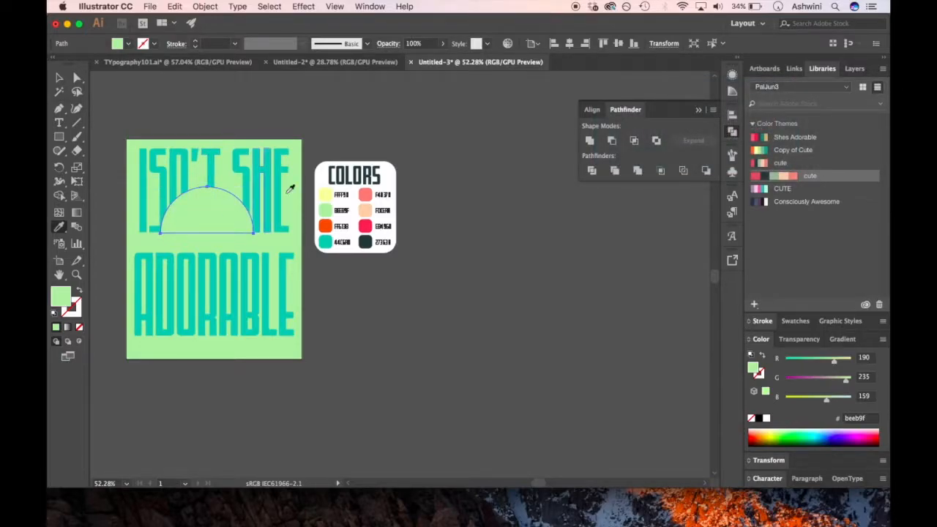
# - Fill the half circle with the yellow FFFF9D from the palette and place it behind the lettering, above the green background
pyautogui.click(326, 193)
pyautogui.press('super+bracketleft')
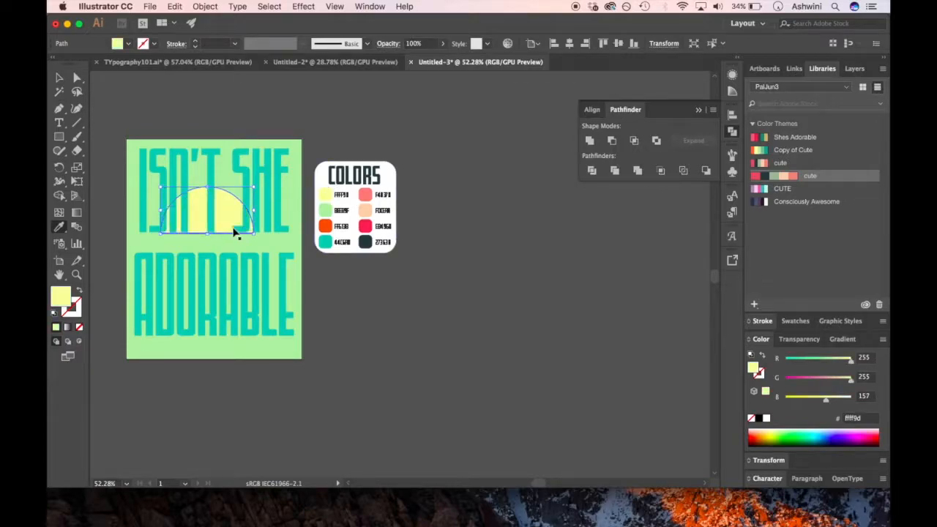
pyautogui.click(61, 79)
pyautogui.click(174, 98)
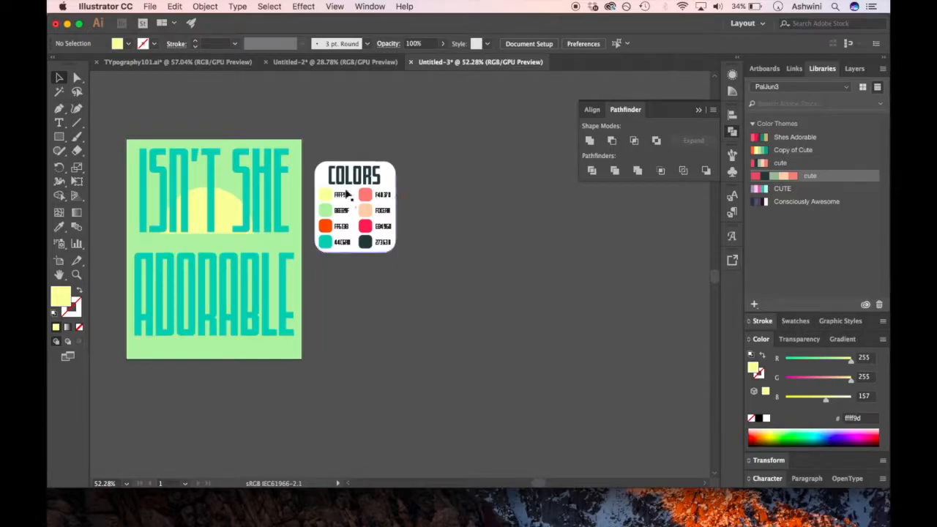
# - Check the finished poster designs in TYpography101.ai, and duplicate the whole poster artwork onto the canvas on the palette's other side
pyautogui.hscroll(1, 388, 307)
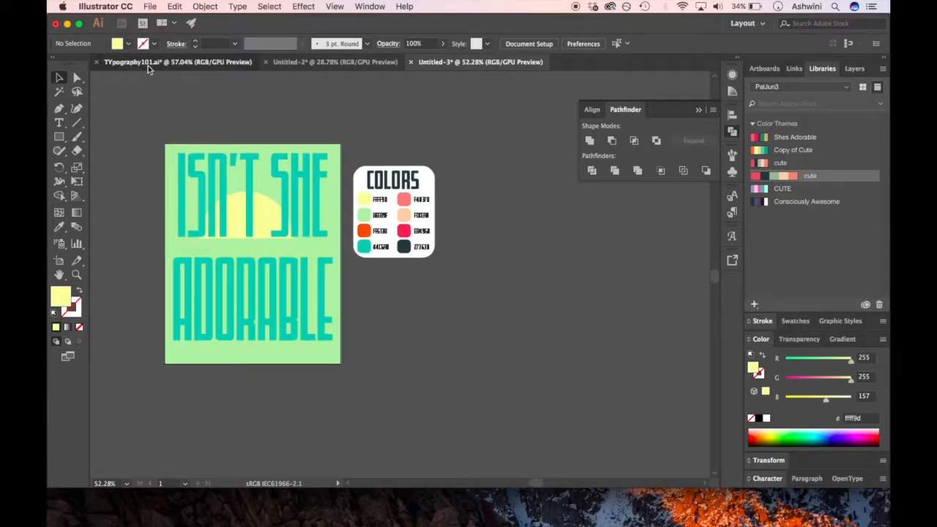
pyautogui.click(148, 63)
pyautogui.hscroll(5, 470, 261)
pyautogui.hscroll(-4, 459, 288)
pyautogui.scroll(1, 459, 287)
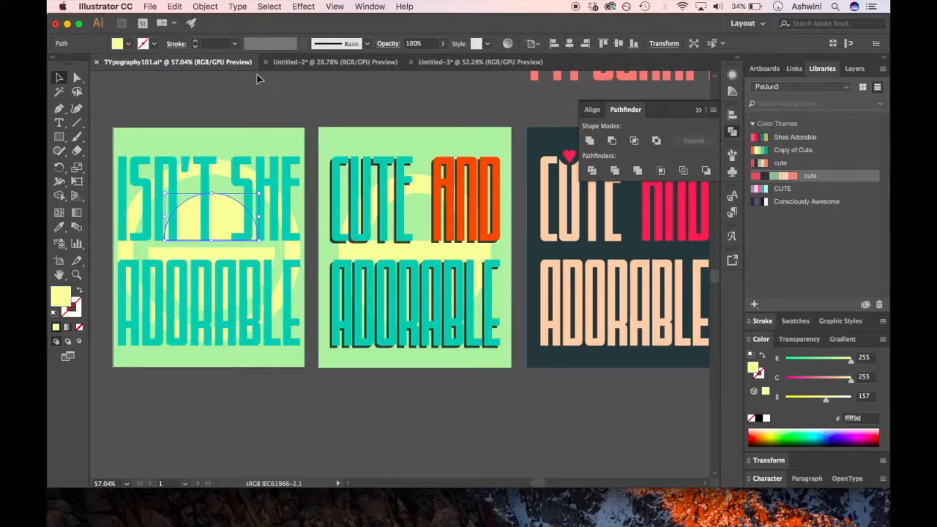
pyautogui.click(488, 63)
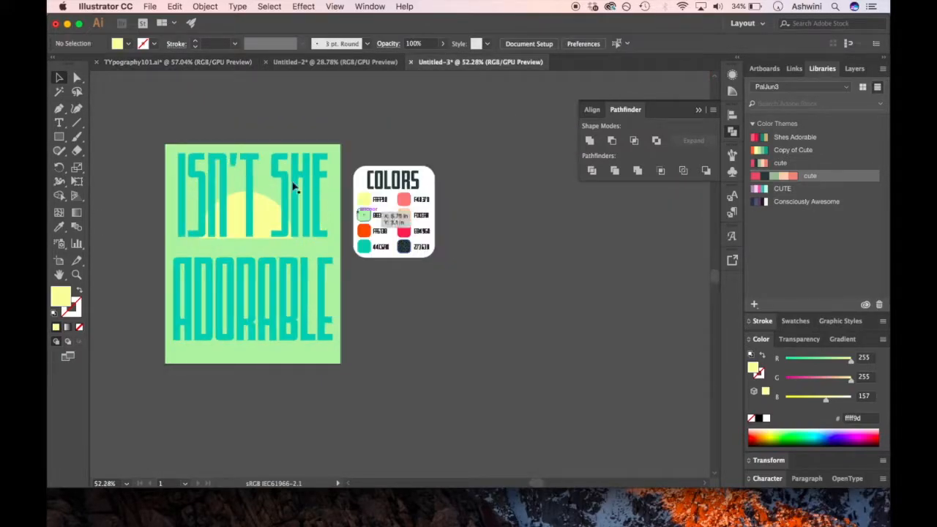
pyautogui.hotkey('ctrl', 'a')
pyautogui.hscroll(3, 221, 318)
pyautogui.scroll(1, 222, 318)
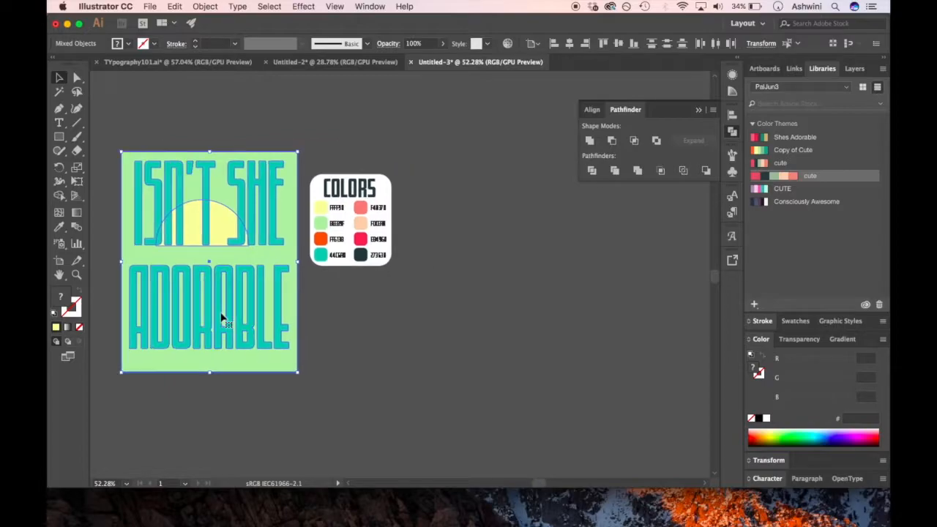
pyautogui.moveTo(228, 315); pyautogui.dragTo(518, 352)
pyautogui.click(615, 368)
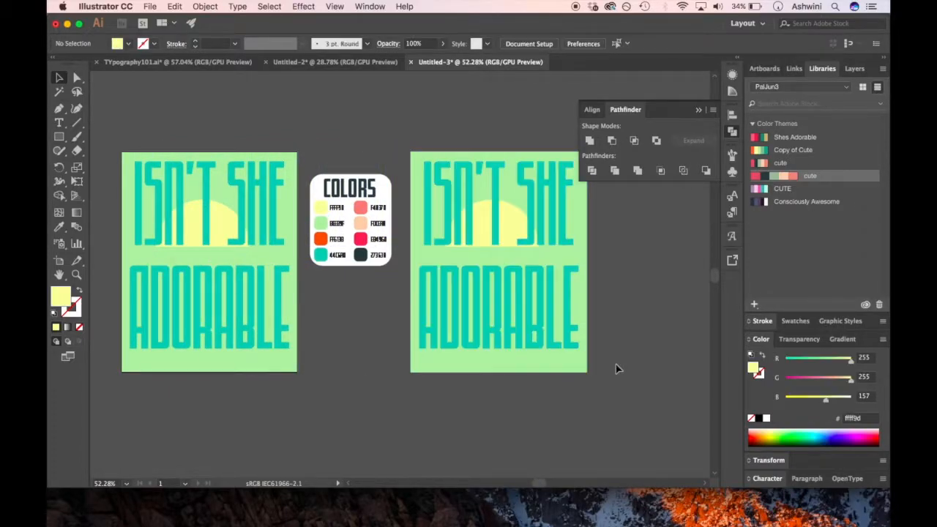
# - Set up a Drop Shadow effect with live preview for both ISN'T SHE and ADORABLE on the duplicated poster
pyautogui.hscroll(5, 615, 369)
pyautogui.hscroll(-3, 617, 370)
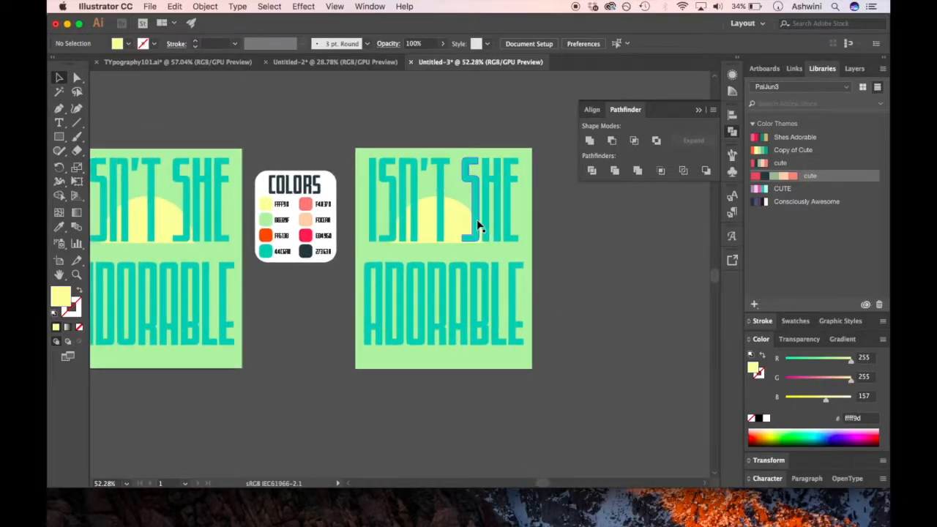
pyautogui.click(477, 224)
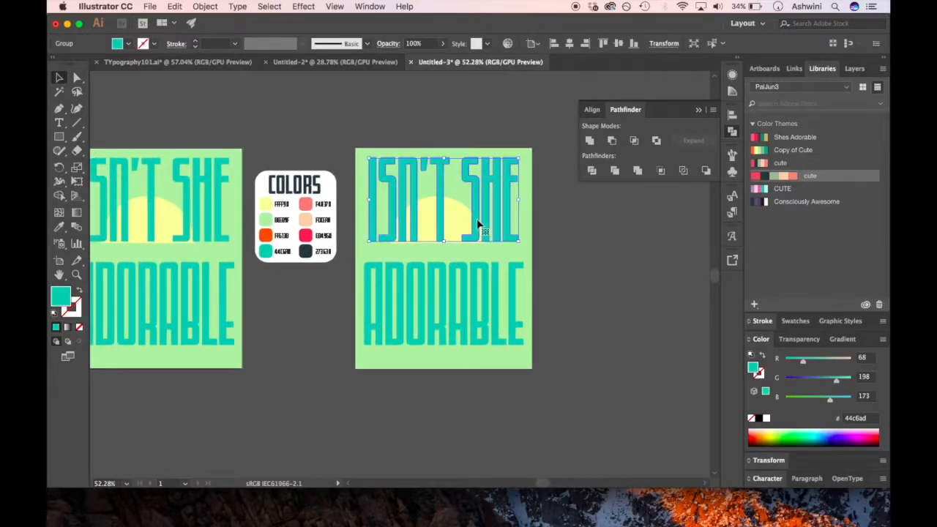
pyautogui.keyDown('shift'); pyautogui.click(464, 273); pyautogui.keyUp('shift')
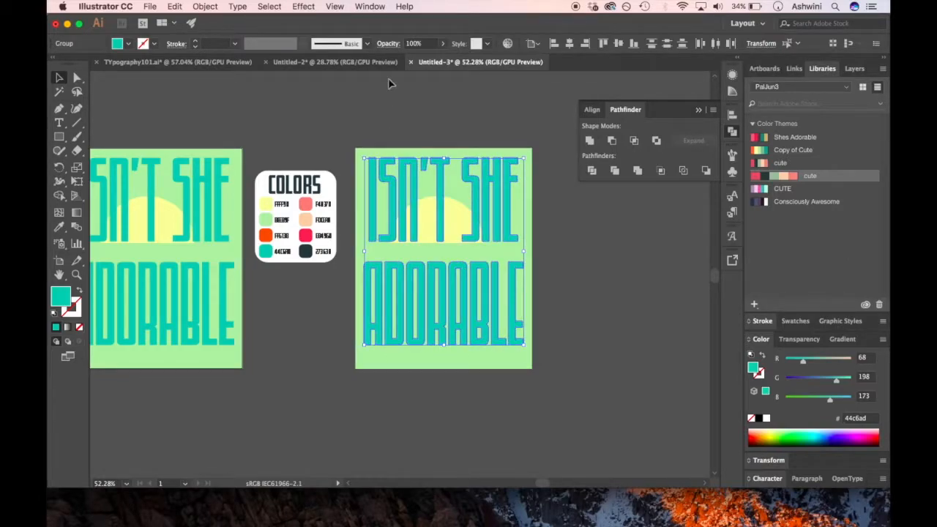
pyautogui.click(302, 6)
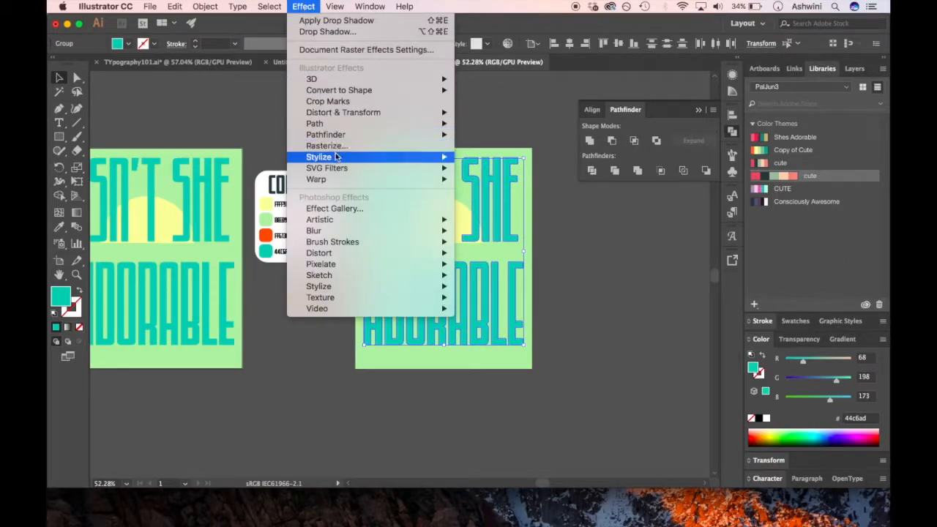
pyautogui.moveTo(339, 158)
pyautogui.click(500, 159)
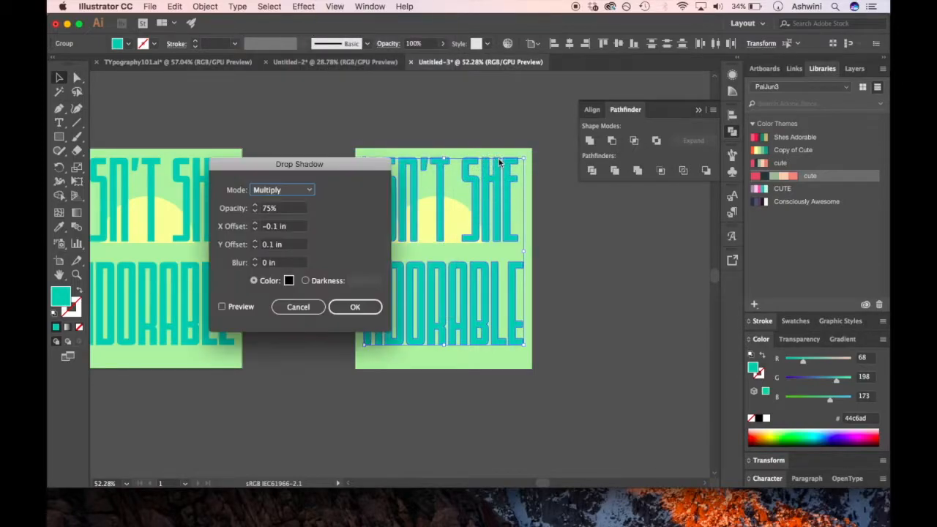
pyautogui.moveTo(299, 167); pyautogui.dragTo(632, 208)
pyautogui.click(554, 349)
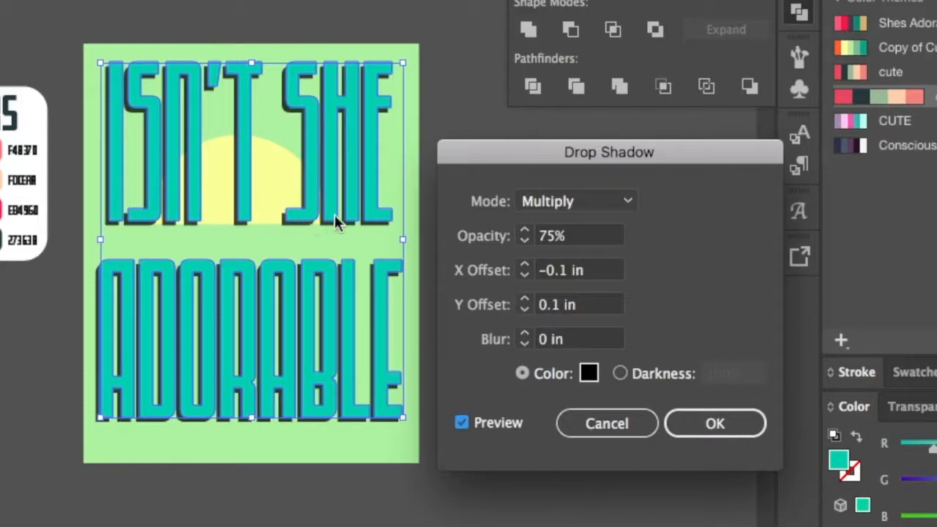
# - Try raising the drop shadow's Y offset to 0.6 in, and return it to 0.1 in
pyautogui.click(523, 301)
pyautogui.click(524, 301)
pyautogui.click(524, 300)
pyautogui.click(524, 301)
pyautogui.click(524, 301)
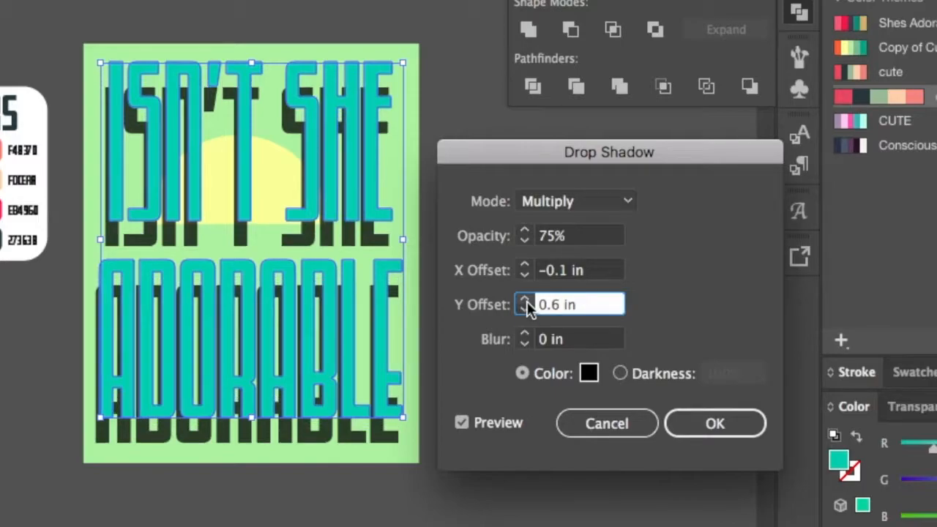
pyautogui.click(524, 310)
pyautogui.click(524, 310)
pyautogui.click(524, 309)
pyautogui.click(524, 309)
pyautogui.click(524, 310)
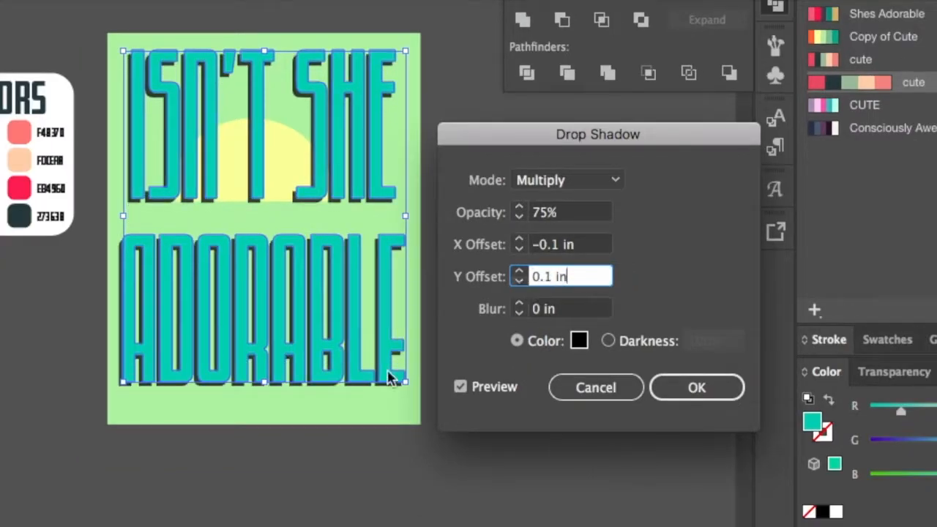
# - Apply the drop shadow with a -0.1 in X offset and 0.1 in Y offset to ISN'T SHE and ADORABLE, and deselect the lettering
pyautogui.click(692, 395)
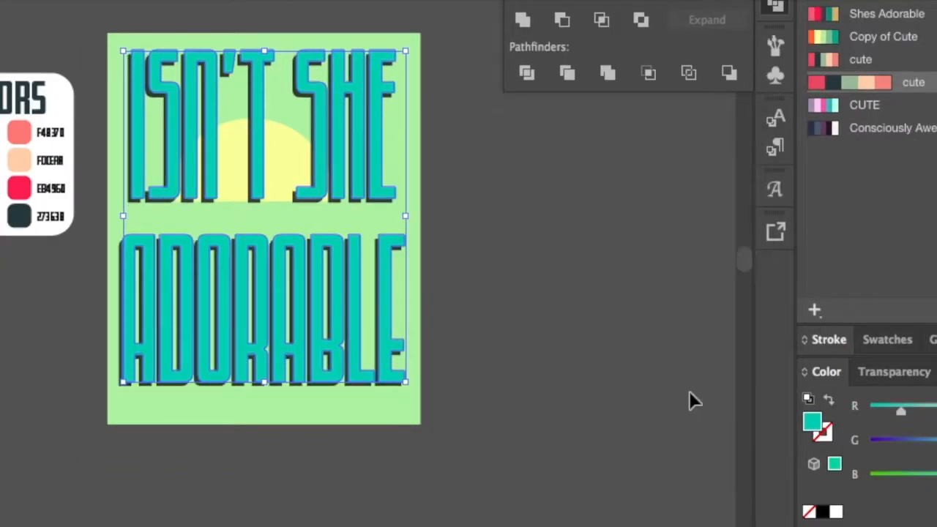
pyautogui.click(519, 452)
pyautogui.hscroll(2, 519, 452)
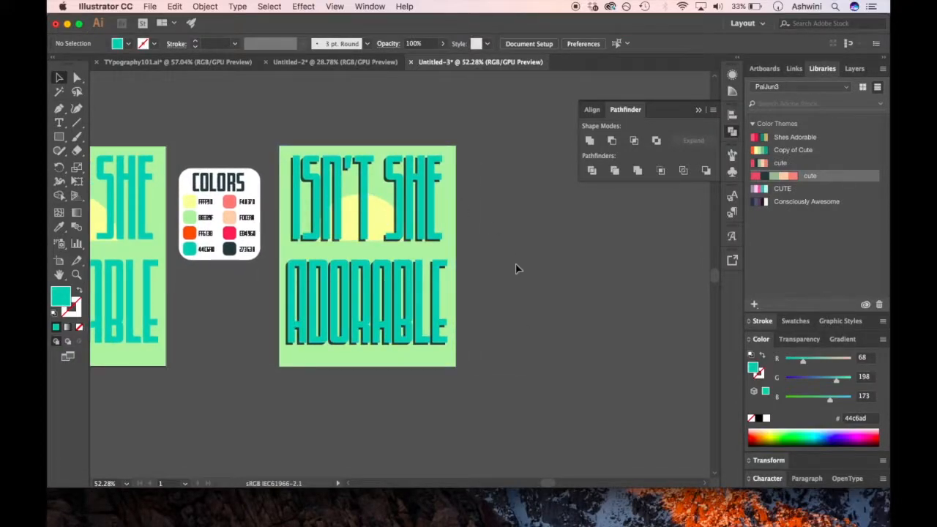
pyautogui.hscroll(2, 516, 269)
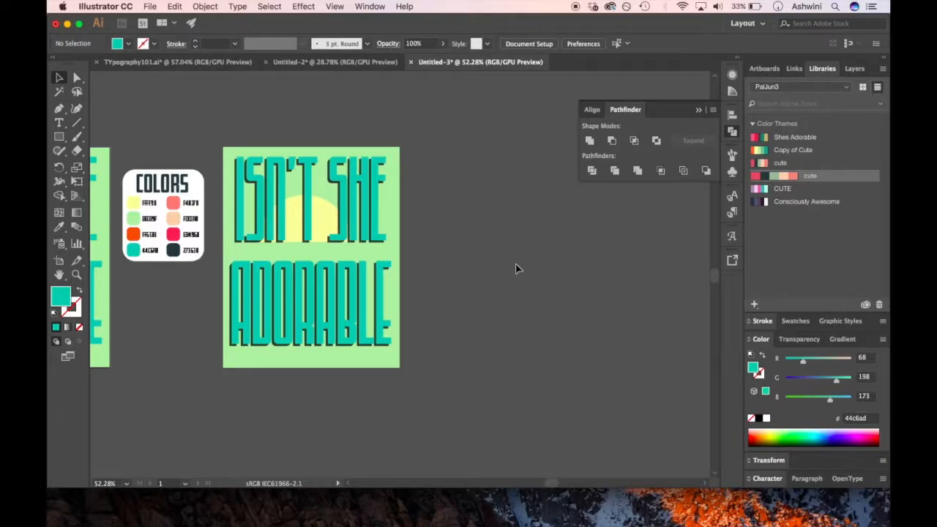
pyautogui.hscroll(1, 517, 269)
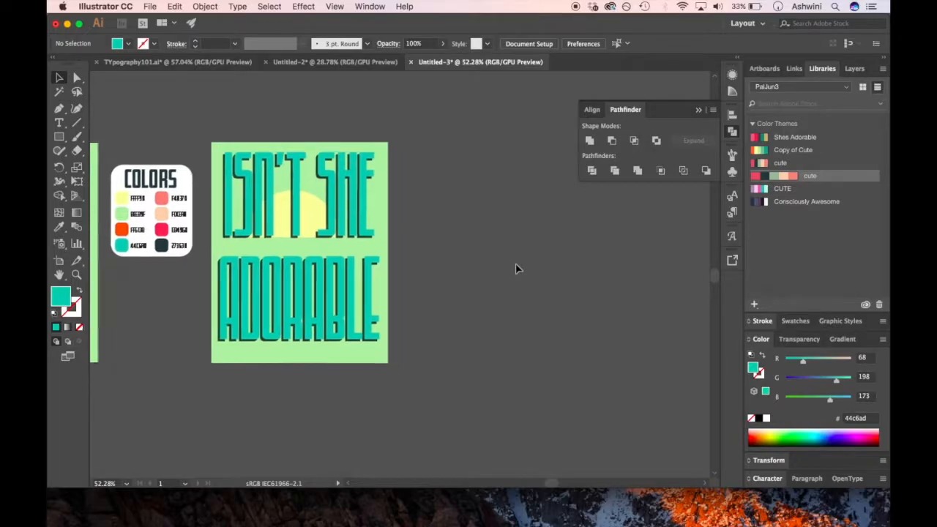
# - Look at the finished dark CUTE AND ADORABLE poster in TYpography101.ai as the reference for the next design
pyautogui.click(168, 62)
pyautogui.hscroll(5, 446, 253)
pyautogui.hscroll(3, 447, 253)
pyautogui.scroll(1, 447, 253)
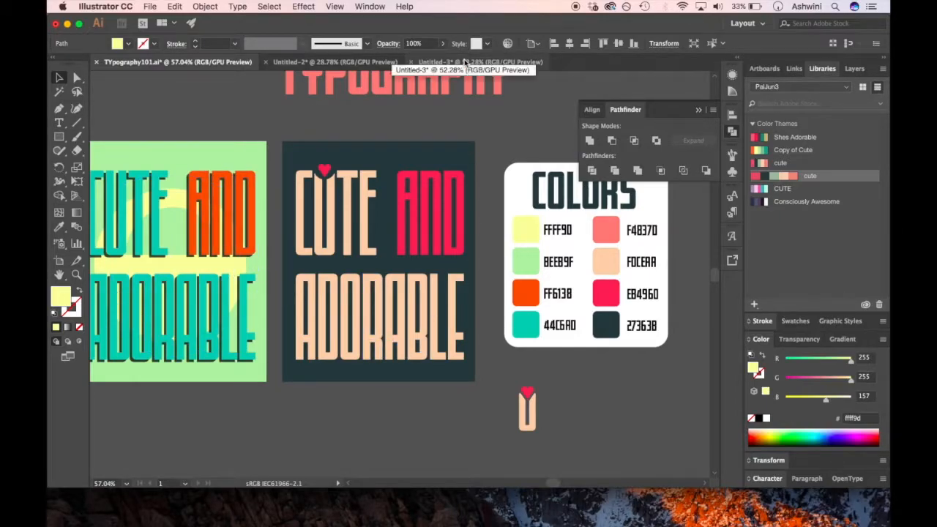
# - Duplicate the green background rectangle of the drop-shadowed poster in Untitled-3, placing the copy level beside it with a small gap
pyautogui.click(430, 63)
pyautogui.hscroll(1, 388, 194)
pyautogui.click(312, 157)
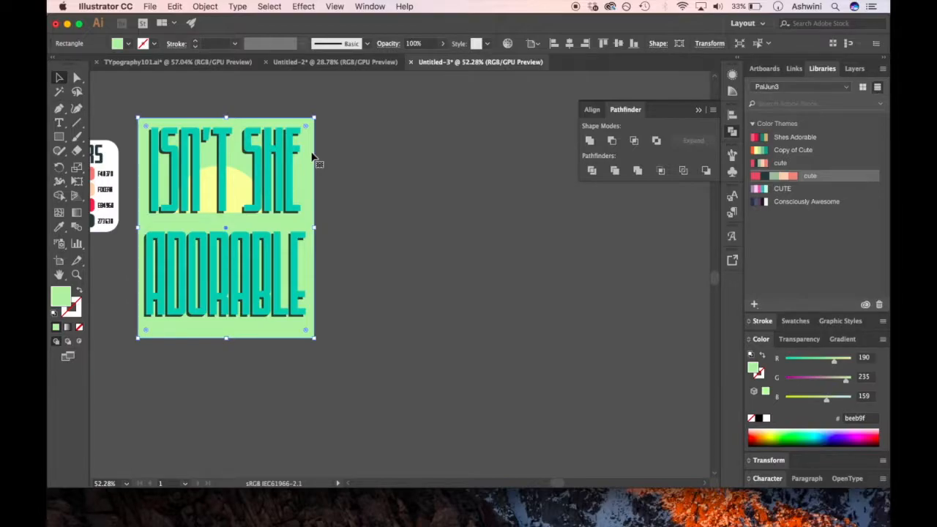
pyautogui.moveTo(313, 156); pyautogui.dragTo(520, 170)
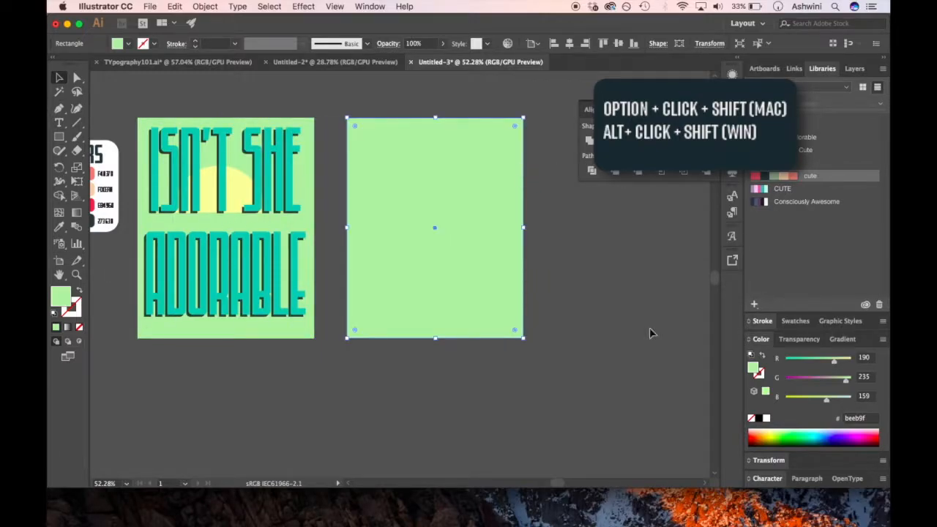
# - Fill the duplicated background rectangle with the dark 27363B sampled from the COLORS palette
pyautogui.hscroll(-5, 461, 390)
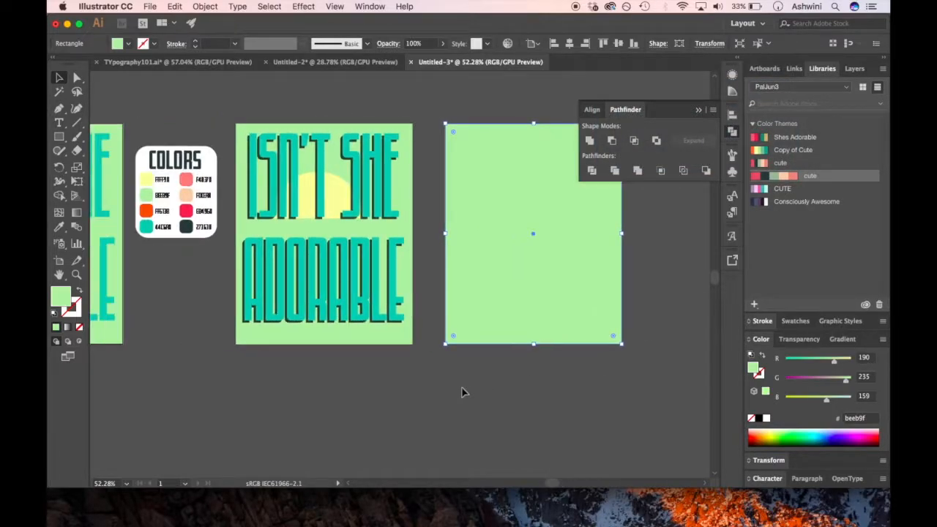
pyautogui.press('i')
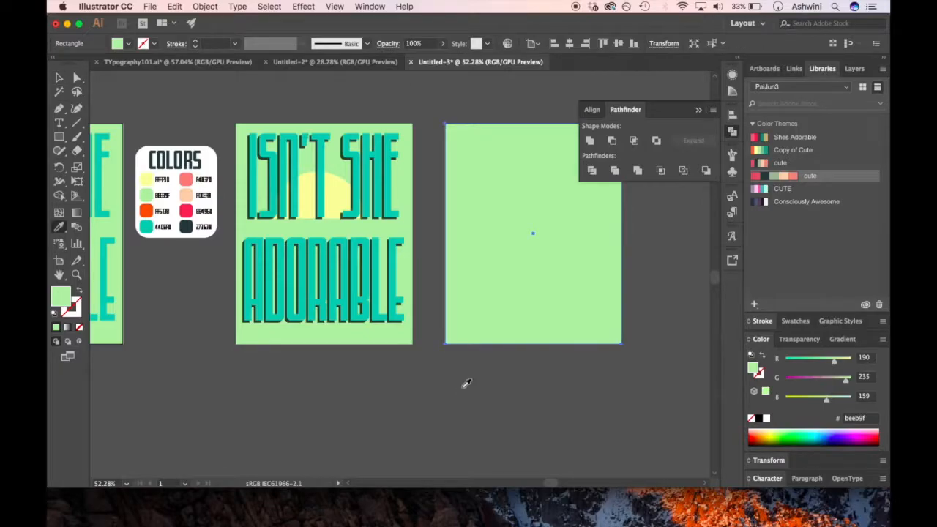
pyautogui.click(187, 229)
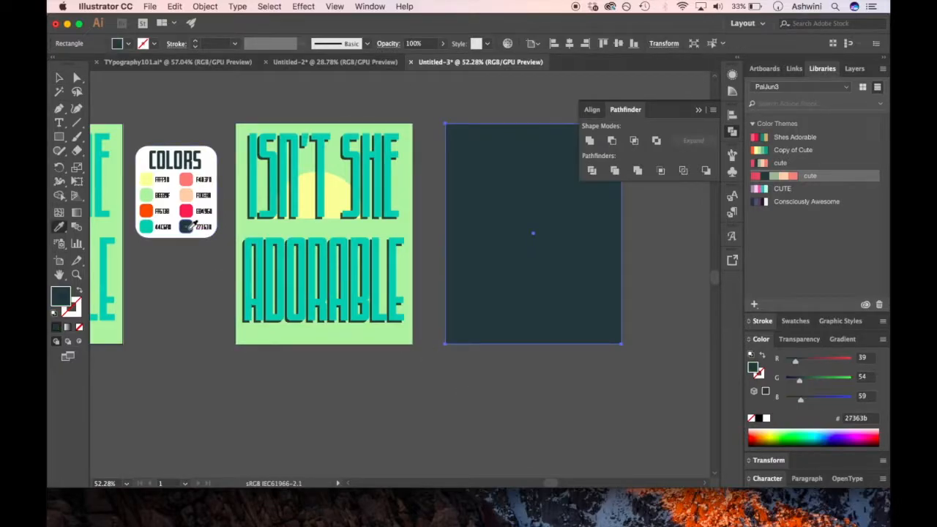
pyautogui.hscroll(5, 497, 404)
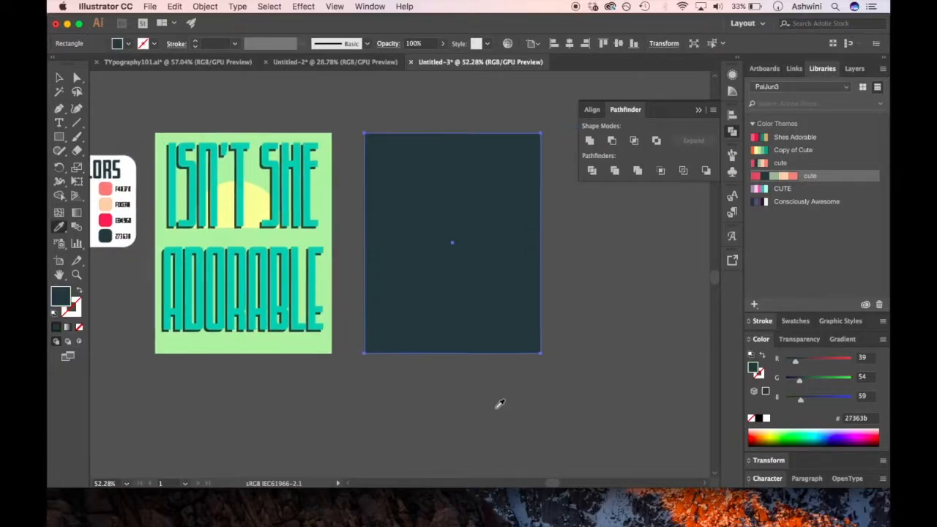
# - Add a text line reading CUTE AND on the empty canvas beyond the dark rectangle
pyautogui.click(61, 123)
pyautogui.hscroll(10, 596, 257)
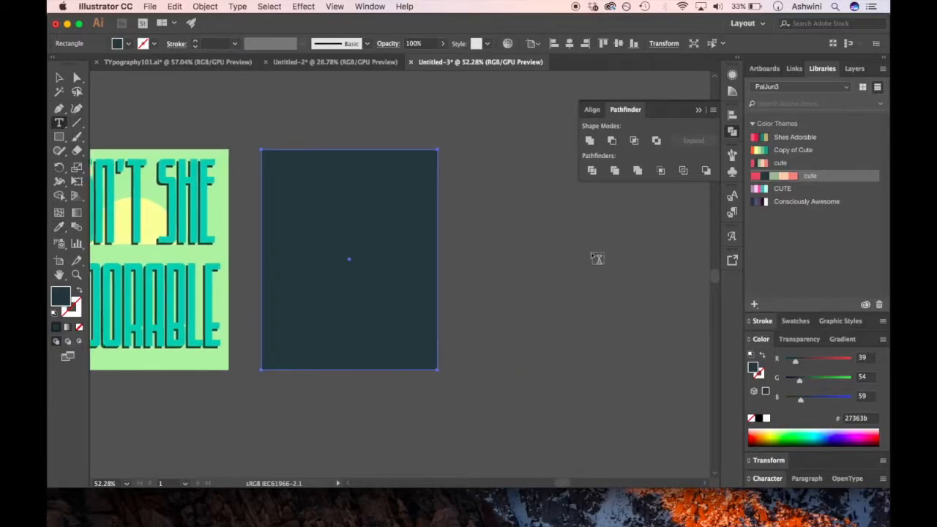
pyautogui.click(441, 173)
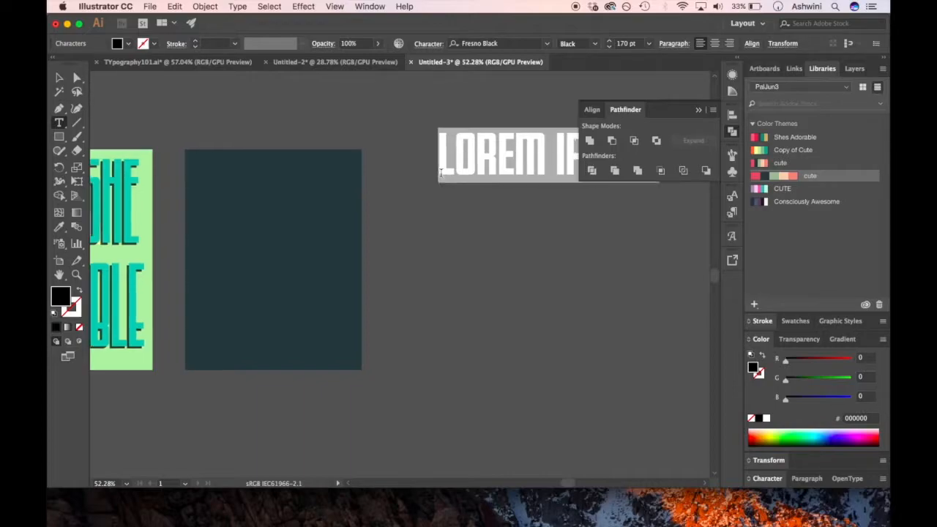
pyautogui.hscroll(7, 442, 174)
pyautogui.moveTo(322, 174); pyautogui.dragTo(551, 181)
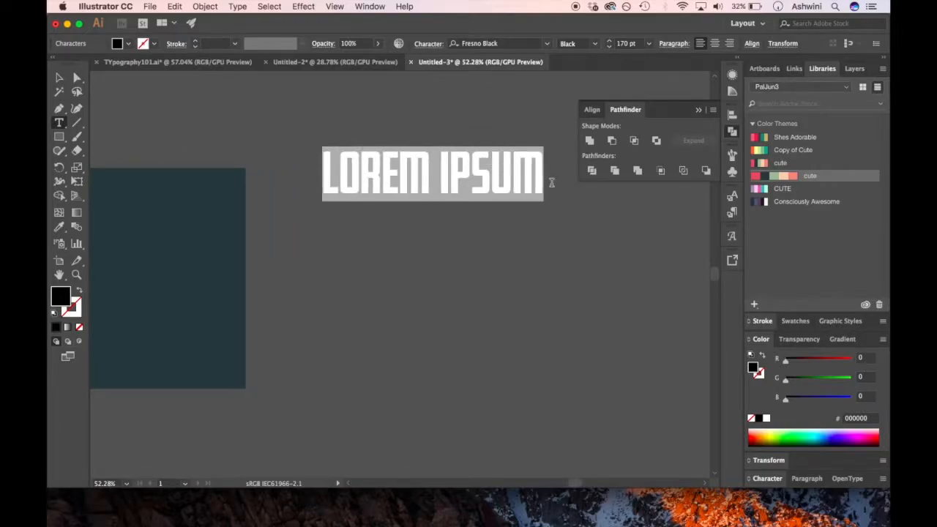
pyautogui.write('CUTE')
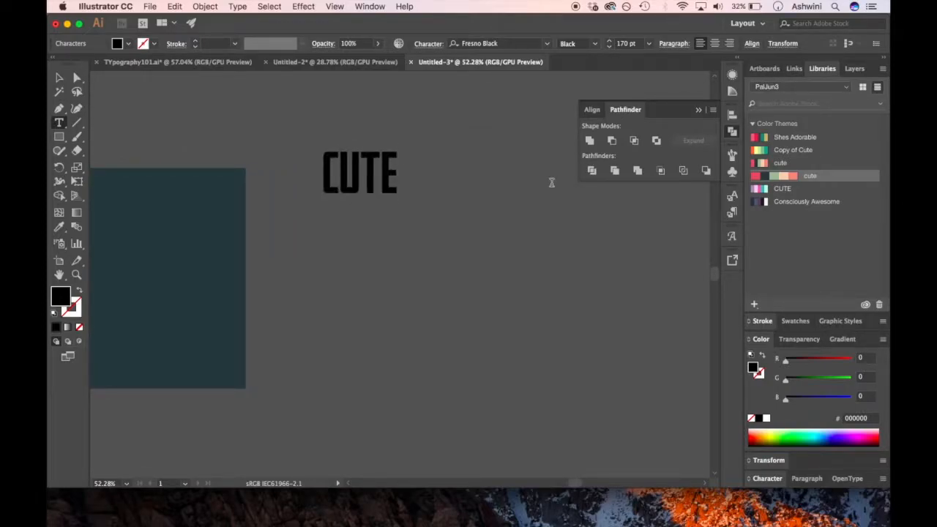
pyautogui.write(' AND')
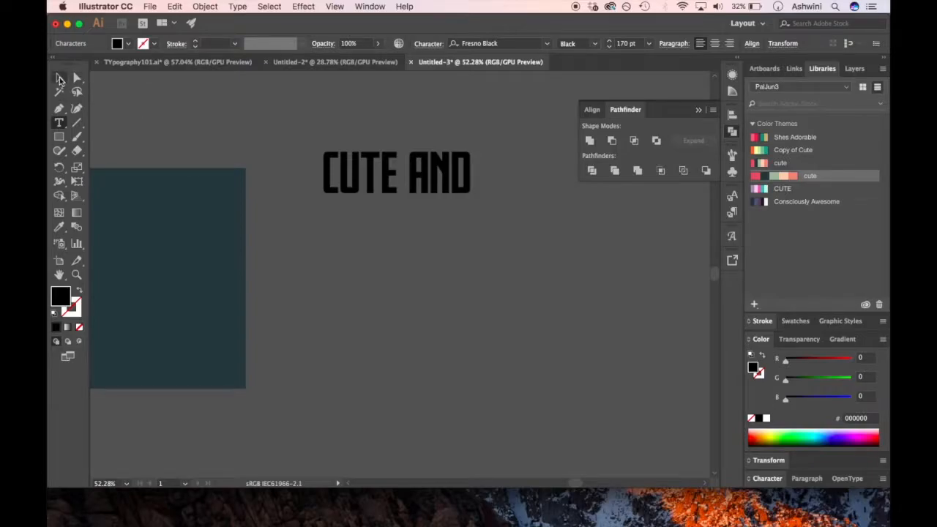
# - Convert the CUTE AND text to outlines
pyautogui.click(60, 79)
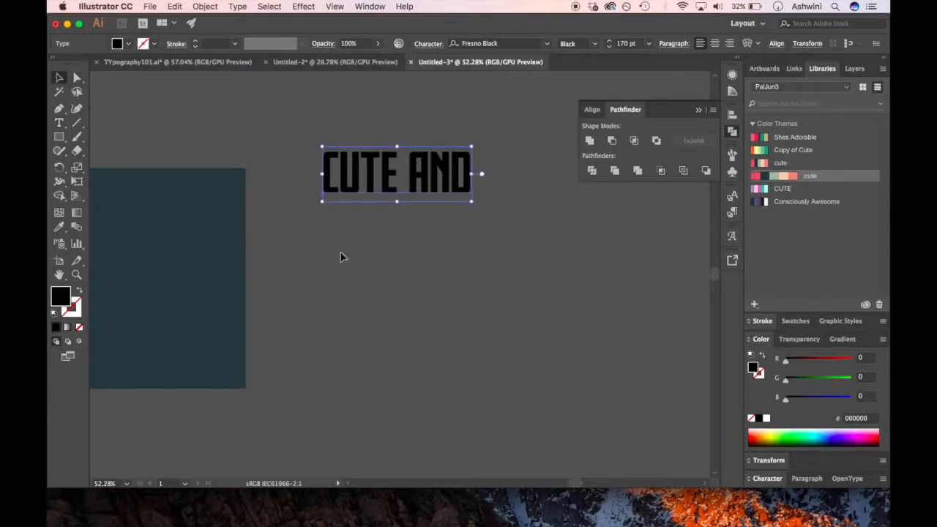
pyautogui.rightClick(344, 185)
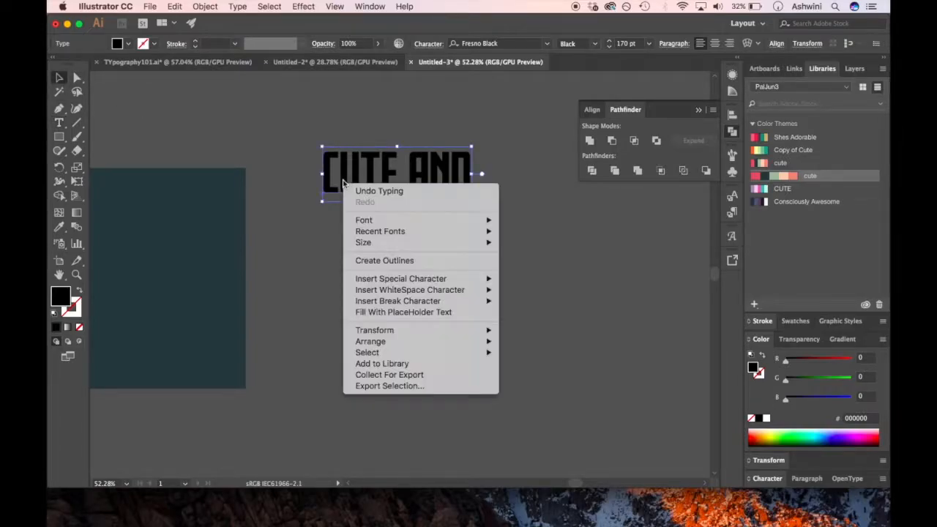
pyautogui.click(392, 265)
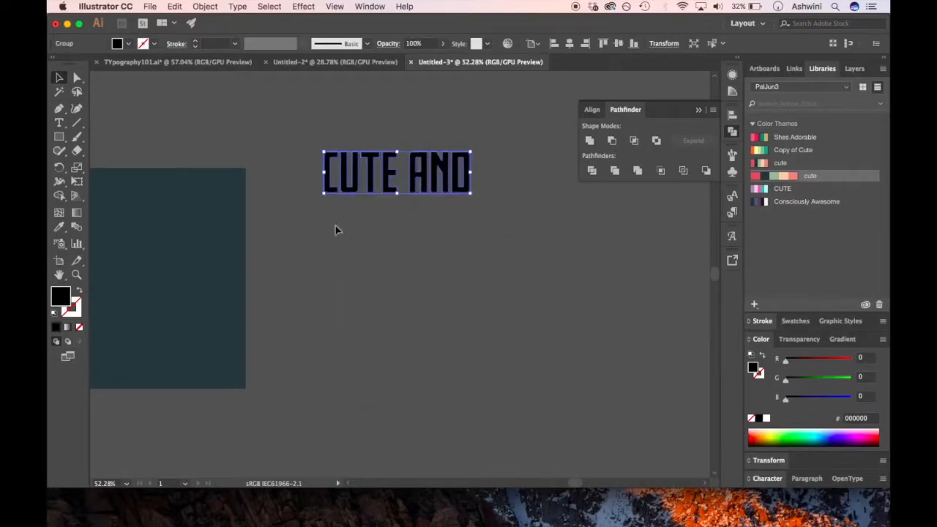
# - Try stretching the CUTE AND letters downward by their lower anchor points and placing them on the dark rectangle
pyautogui.click(77, 79)
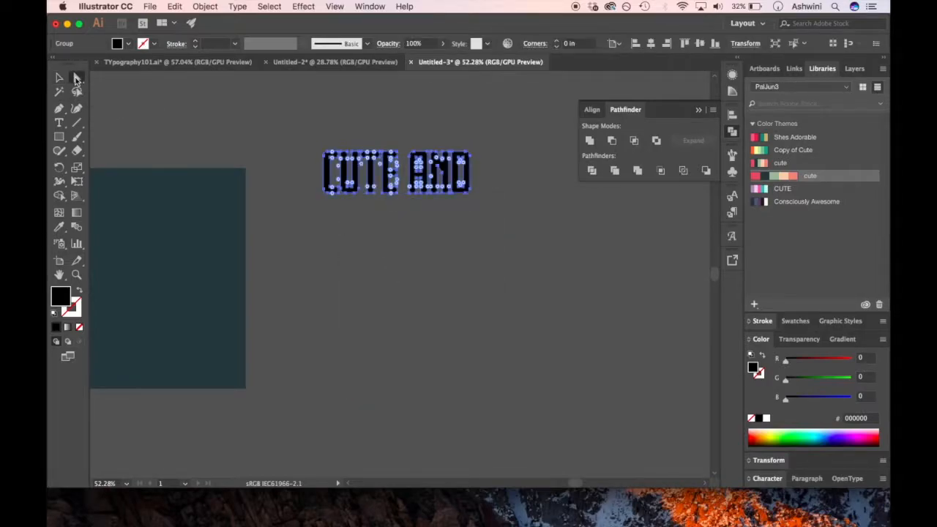
pyautogui.moveTo(307, 182); pyautogui.dragTo(468, 202)
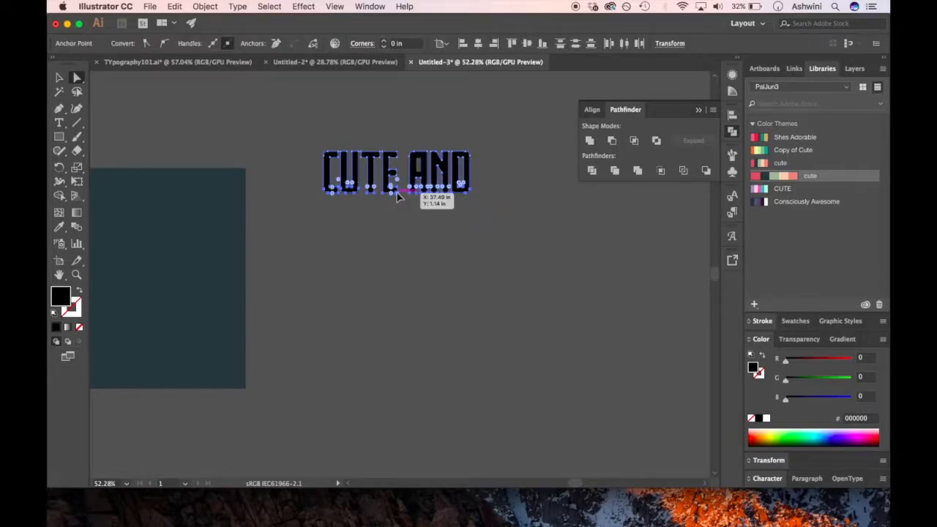
pyautogui.moveTo(396, 196); pyautogui.dragTo(401, 256)
pyautogui.hscroll(-5, 399, 250)
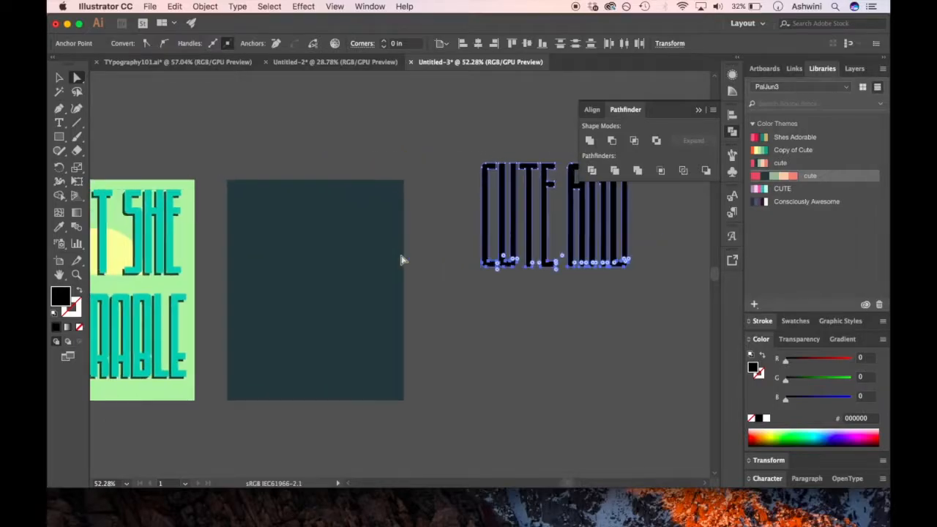
pyautogui.click(60, 78)
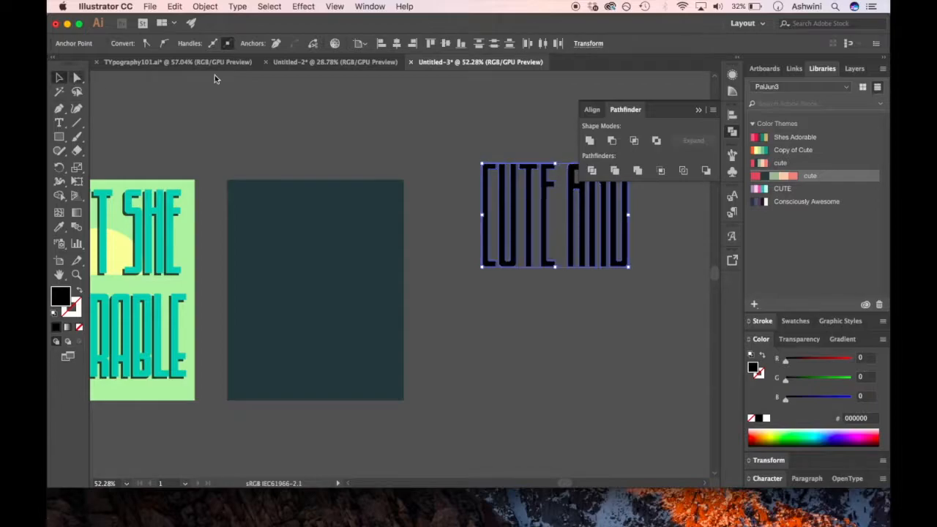
pyautogui.moveTo(489, 230); pyautogui.dragTo(246, 250)
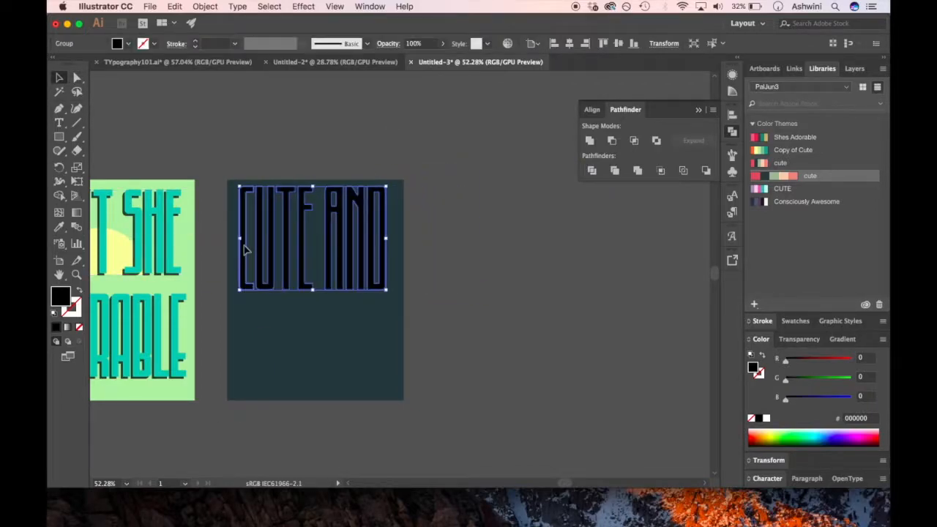
# - Undo the move and the stretch of the CUTE AND lettering
pyautogui.press('super+z')
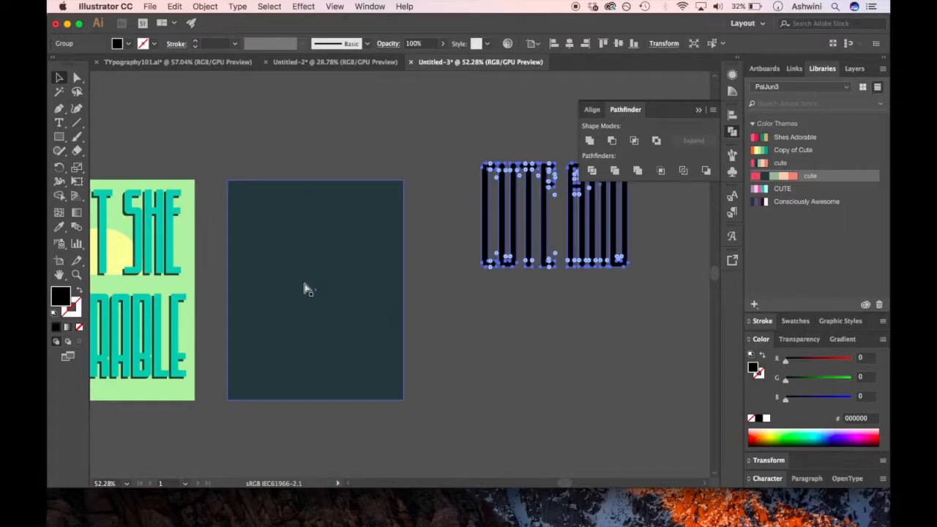
pyautogui.press('super+z')
pyautogui.hscroll(1, 525, 277)
pyautogui.hscroll(-4, 425, 255)
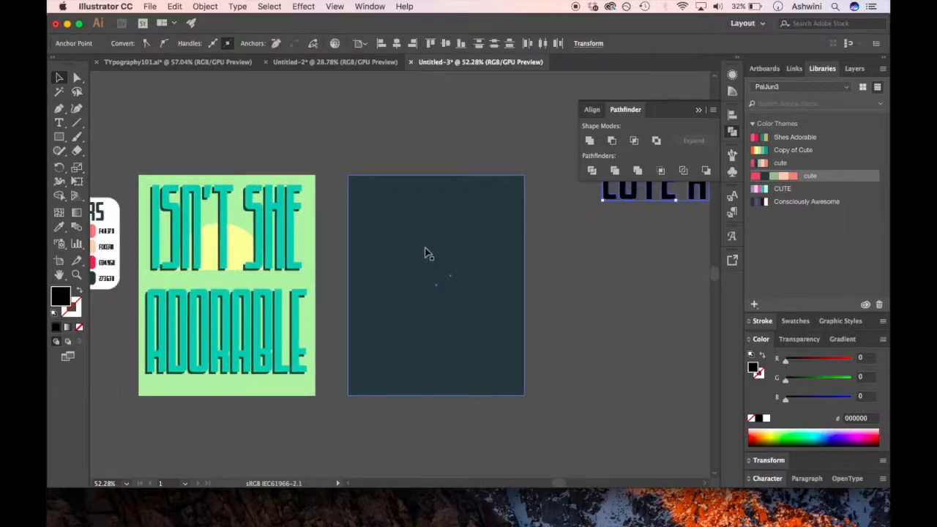
# - Move the outlined CUTE AND lettering directly beside the original green poster, with its top level with ISN'T SHE
pyautogui.moveTo(634, 207); pyautogui.dragTo(161, 150)
pyautogui.hscroll(-5, 163, 157)
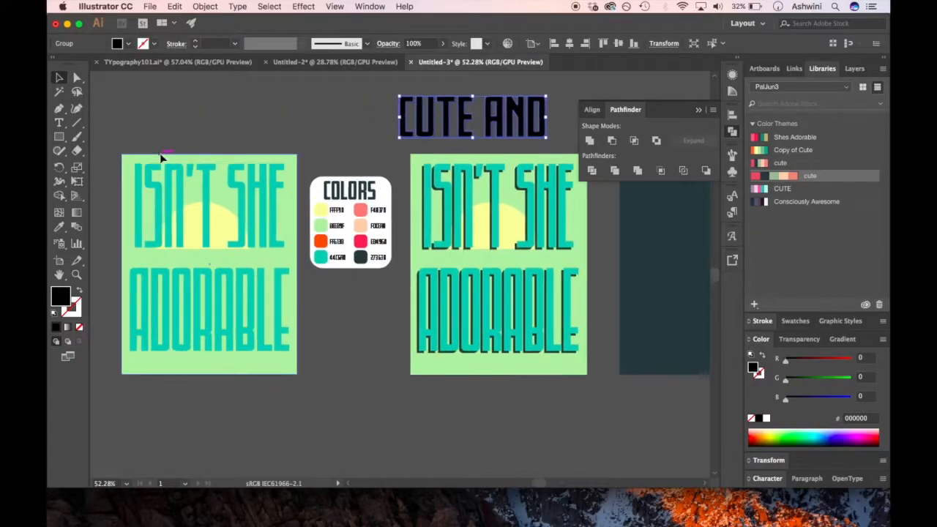
pyautogui.hscroll(-3, 161, 156)
pyautogui.moveTo(482, 165); pyautogui.dragTo(115, 236)
pyautogui.hscroll(-6, 115, 236)
pyautogui.moveTo(351, 223); pyautogui.dragTo(281, 223)
# - Stretch the CUTE AND letters downward by their lower anchor points to match the height of ISN'T SHE
pyautogui.click(77, 78)
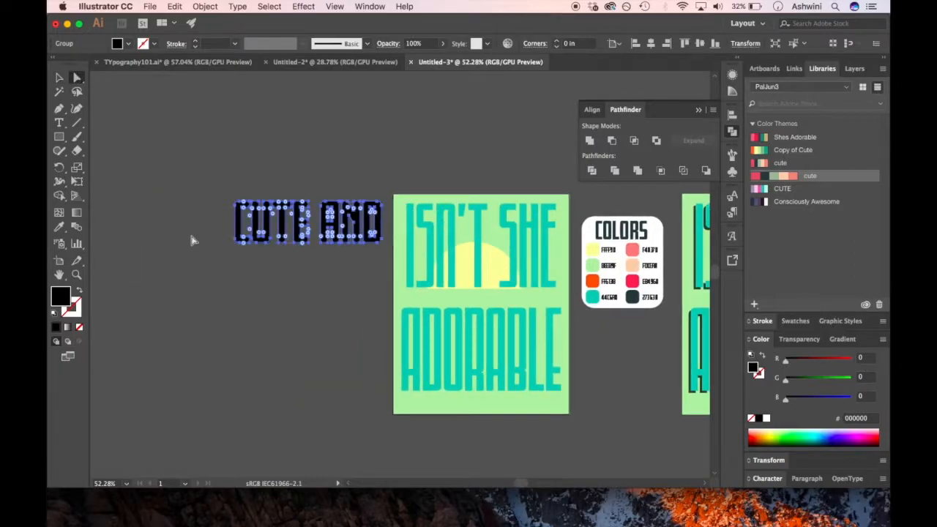
pyautogui.click(210, 235)
pyautogui.moveTo(215, 234); pyautogui.dragTo(359, 290)
pyautogui.click(332, 304)
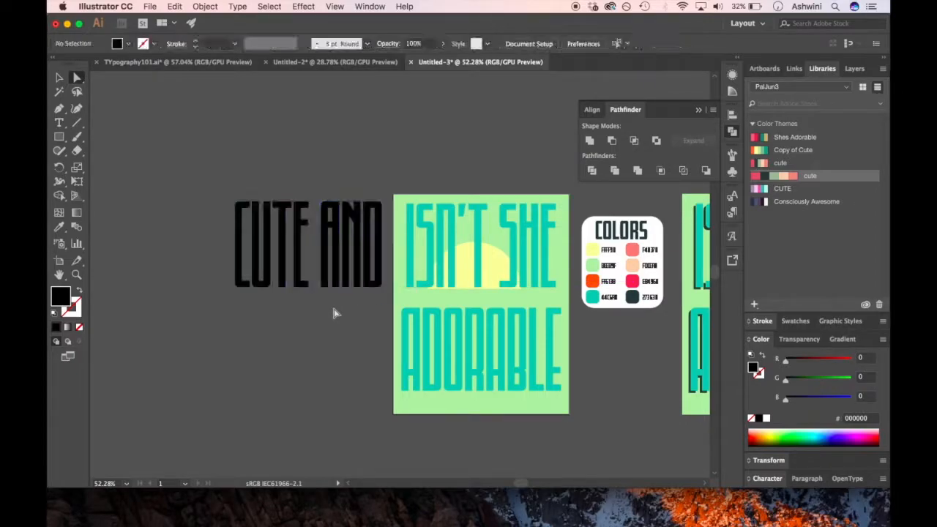
pyautogui.moveTo(384, 301); pyautogui.dragTo(385, 301)
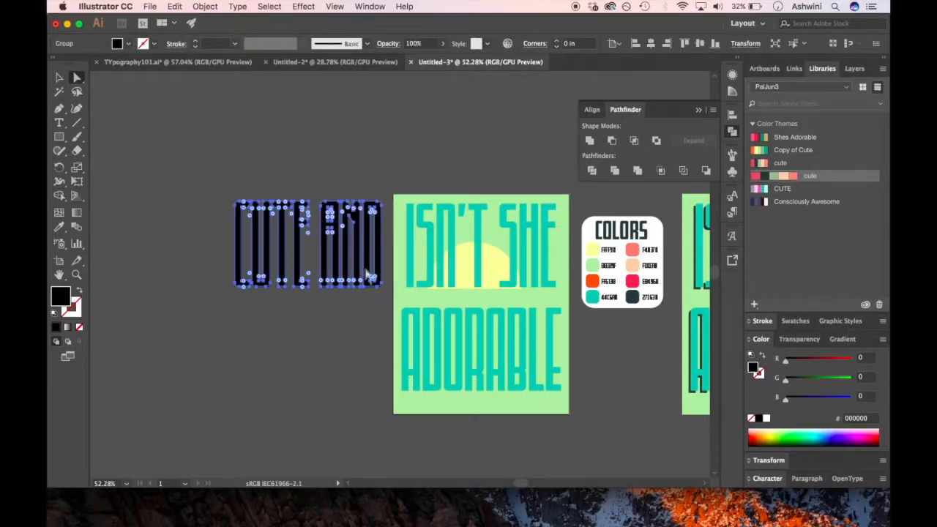
# - Move the stretched CUTE AND lettering onto the upper half of the dark rectangle and deselect it
pyautogui.click(60, 79)
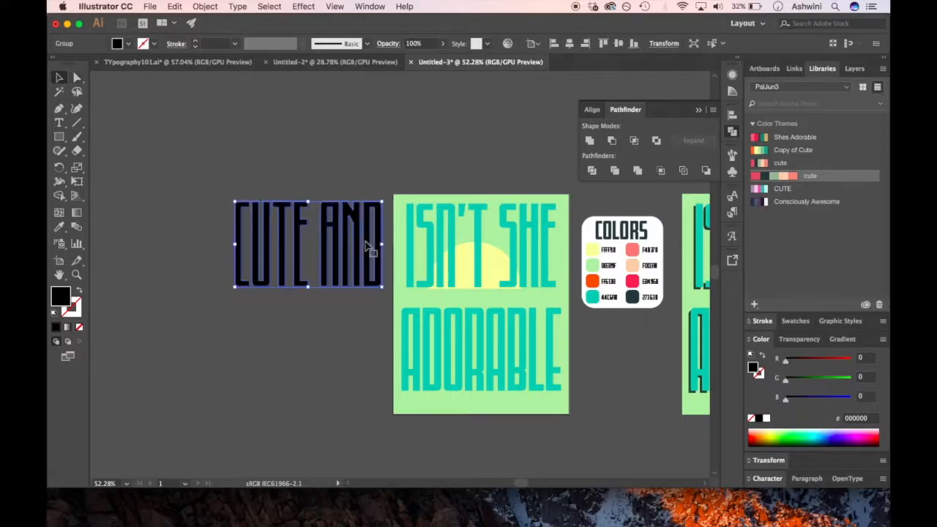
pyautogui.hscroll(5, 358, 252)
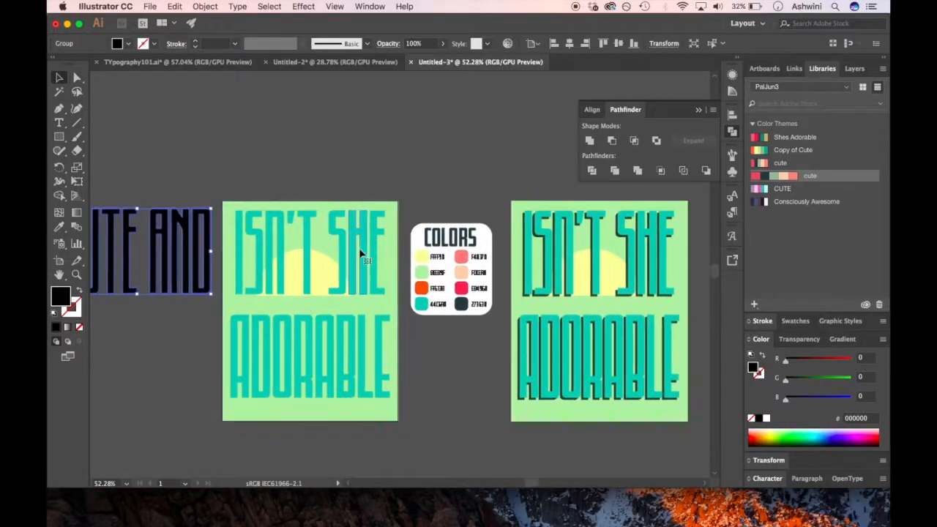
pyautogui.scroll(-5, 179, 245)
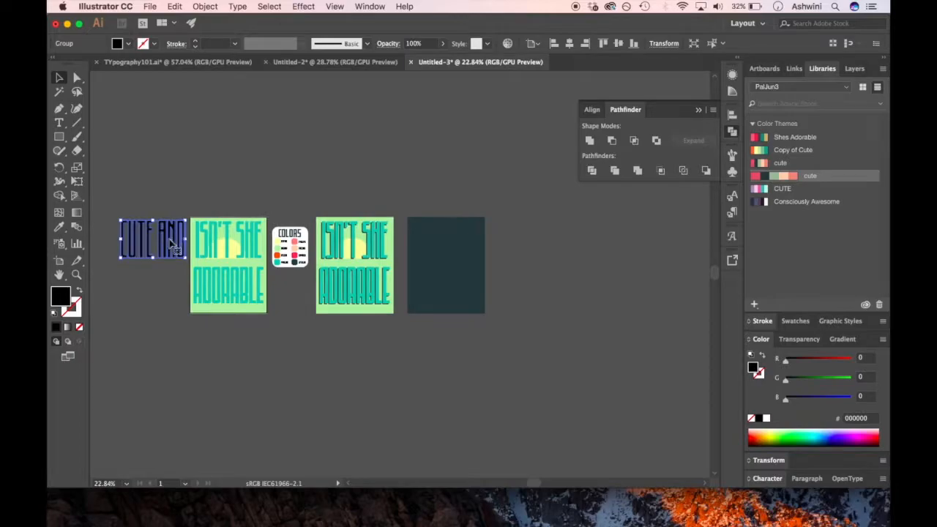
pyautogui.moveTo(174, 244); pyautogui.dragTo(464, 244)
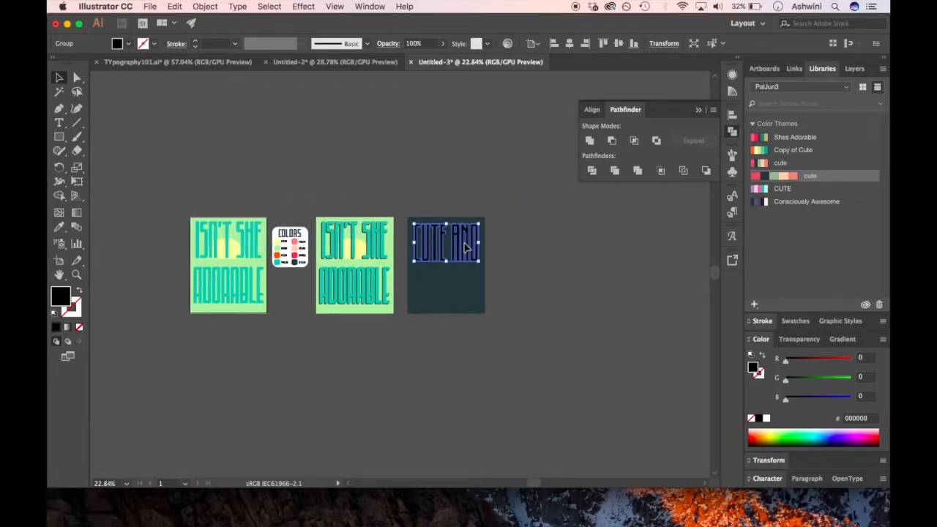
pyautogui.scroll(5, 535, 243)
pyautogui.doubleClick(556, 318)
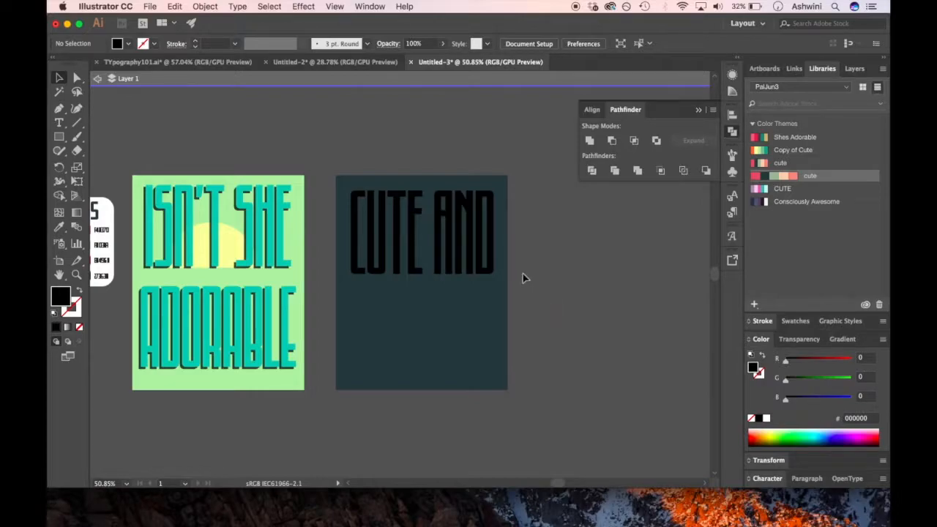
# - Leave isolation mode and recolor the CUTE AND lettering on the dark rectangle with the coral F4837D palette color
pyautogui.click(95, 78)
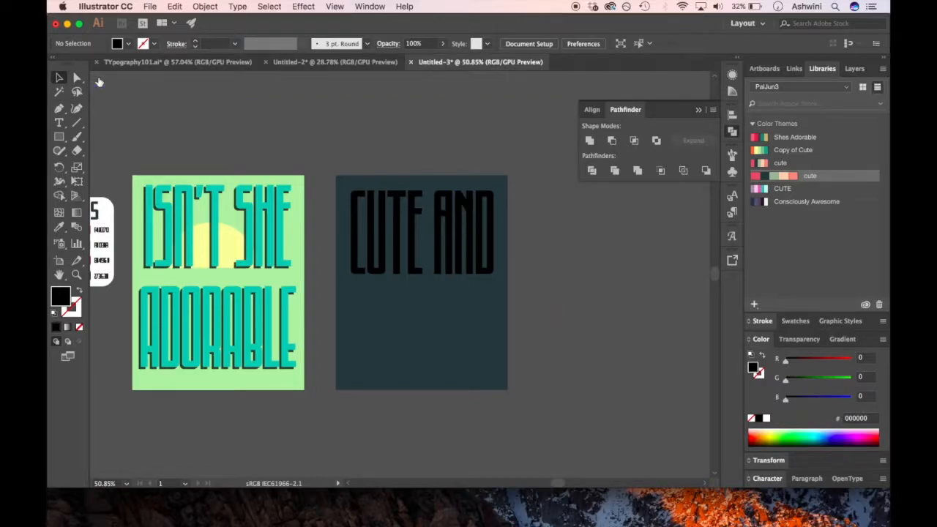
pyautogui.click(401, 237)
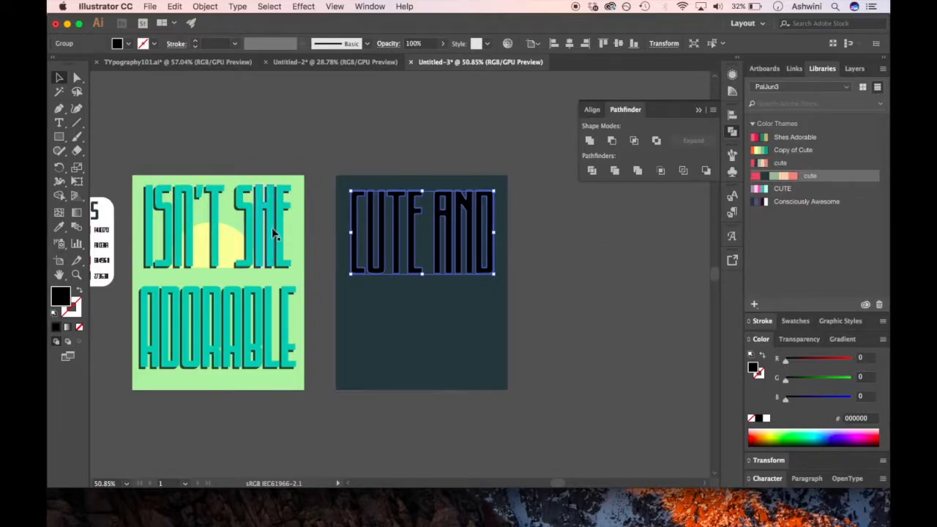
pyautogui.hscroll(-5, 333, 232)
pyautogui.press('i')
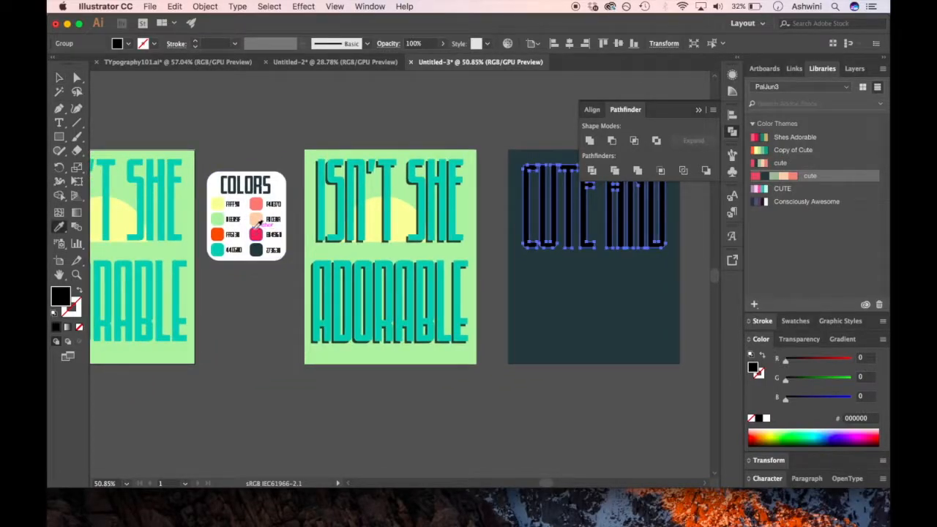
pyautogui.click(256, 233)
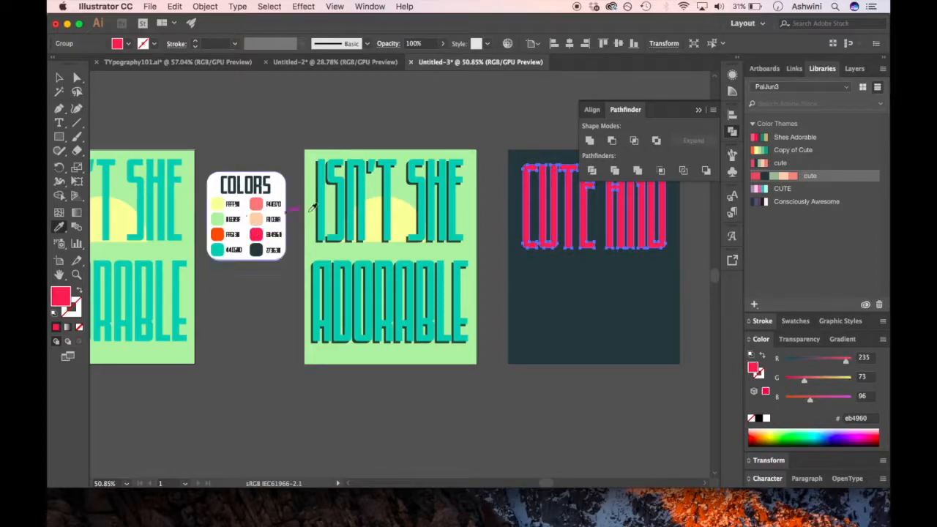
pyautogui.click(255, 205)
pyautogui.press('v')
pyautogui.click(206, 133)
pyautogui.hscroll(5, 512, 268)
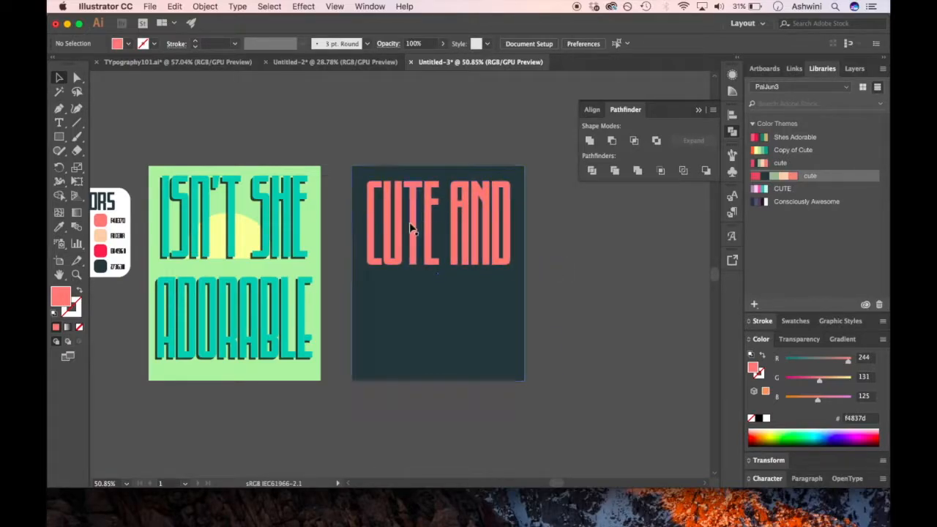
# - Duplicate the ADORABLE lettering from the original green poster onto the lower half of the dark rectangle, beneath CUTE AND
pyautogui.scroll(-3, 461, 210)
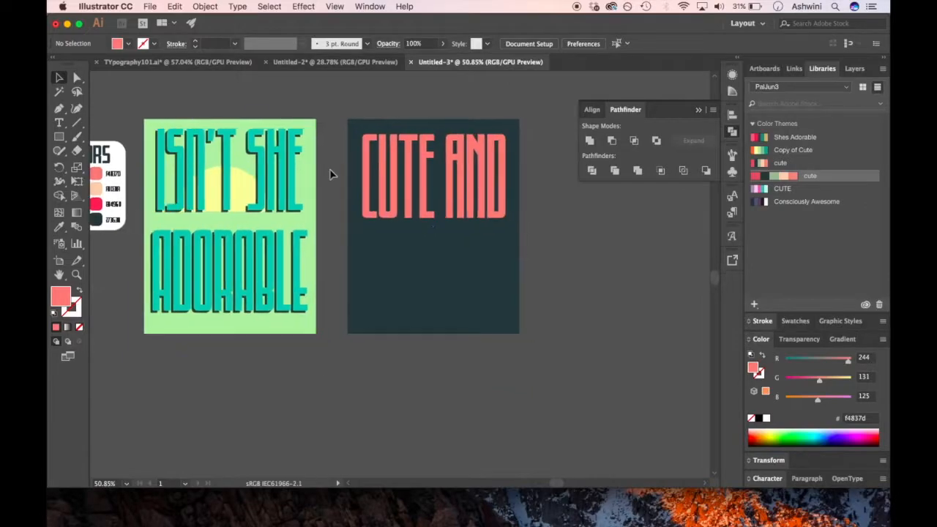
pyautogui.hscroll(1, 420, 205)
pyautogui.click(444, 207)
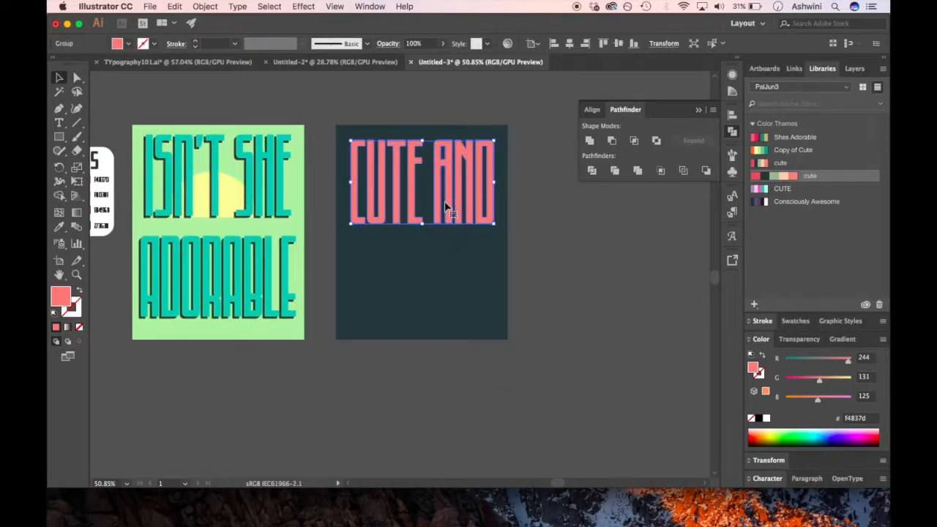
pyautogui.click(168, 61)
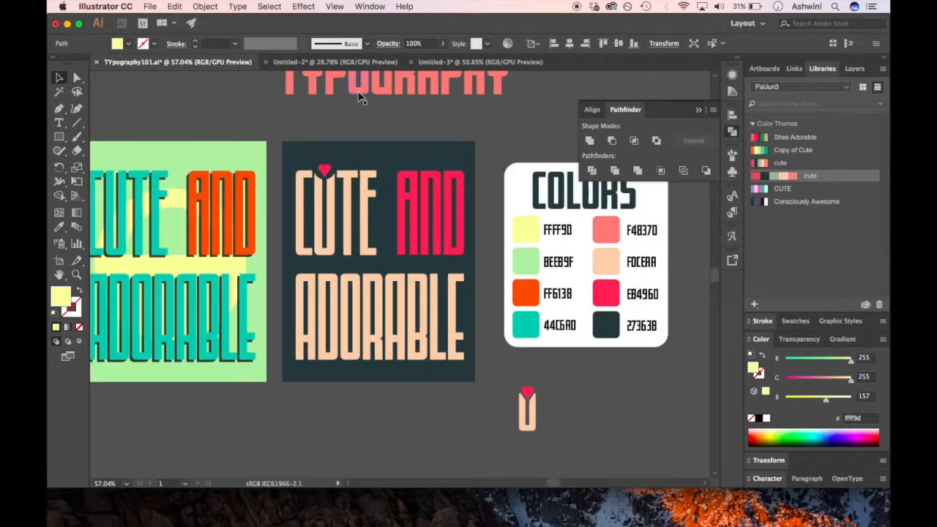
pyautogui.click(479, 62)
pyautogui.hscroll(-5, 236, 289)
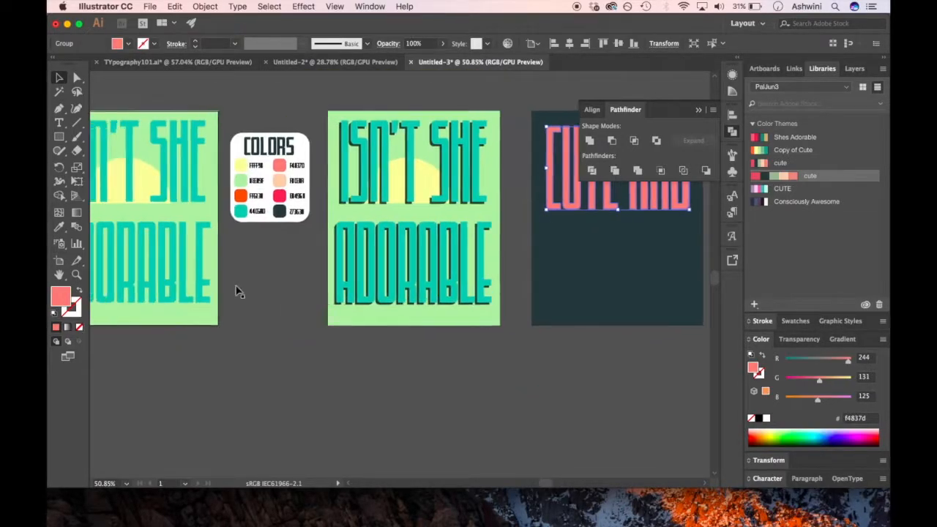
pyautogui.click(199, 284)
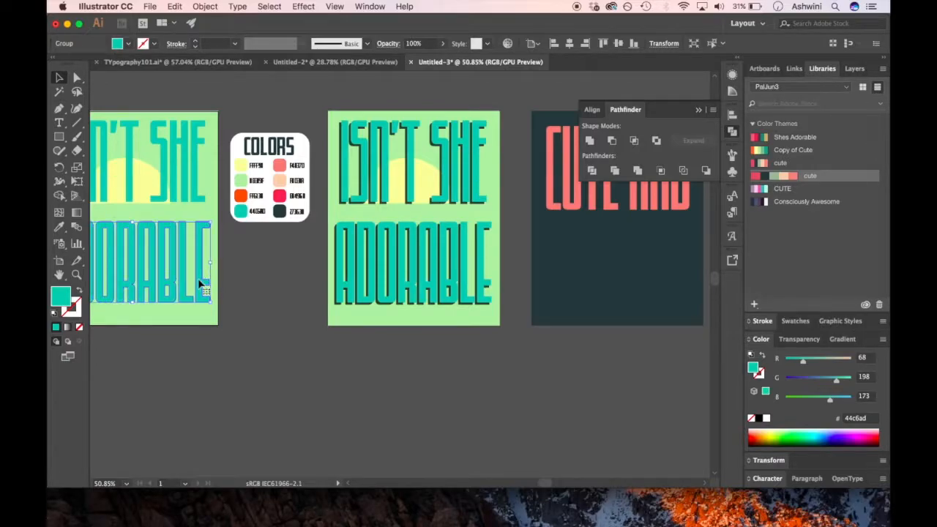
pyautogui.moveTo(198, 278); pyautogui.dragTo(691, 334)
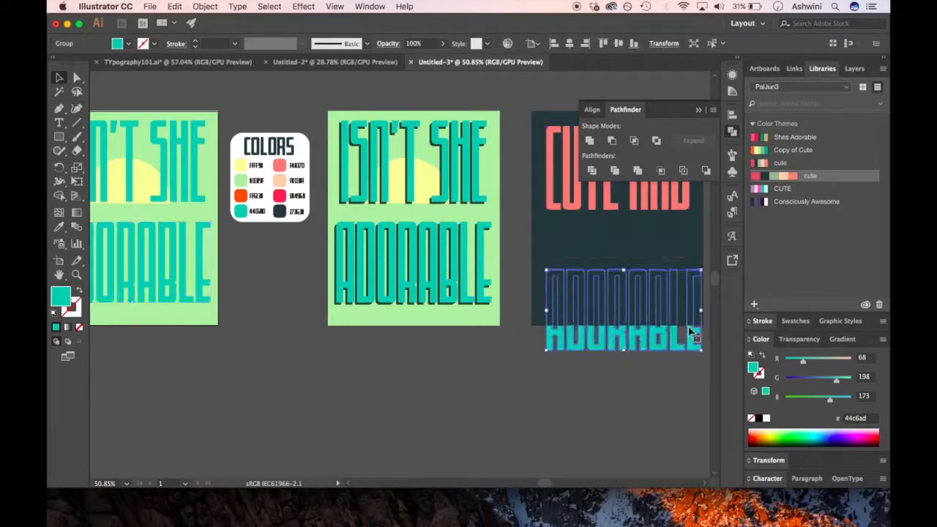
pyautogui.hscroll(5, 600, 357)
pyautogui.moveTo(495, 354); pyautogui.dragTo(489, 310)
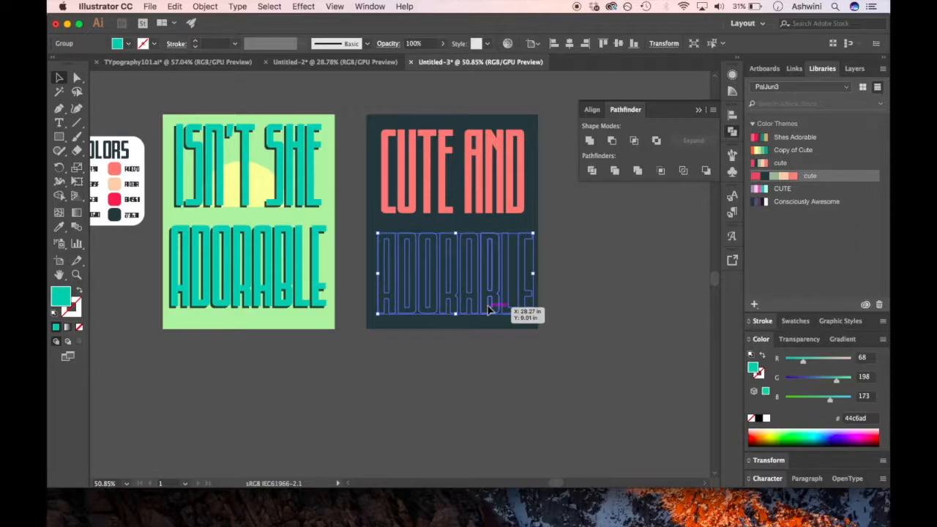
pyautogui.moveTo(488, 310); pyautogui.dragTo(489, 309)
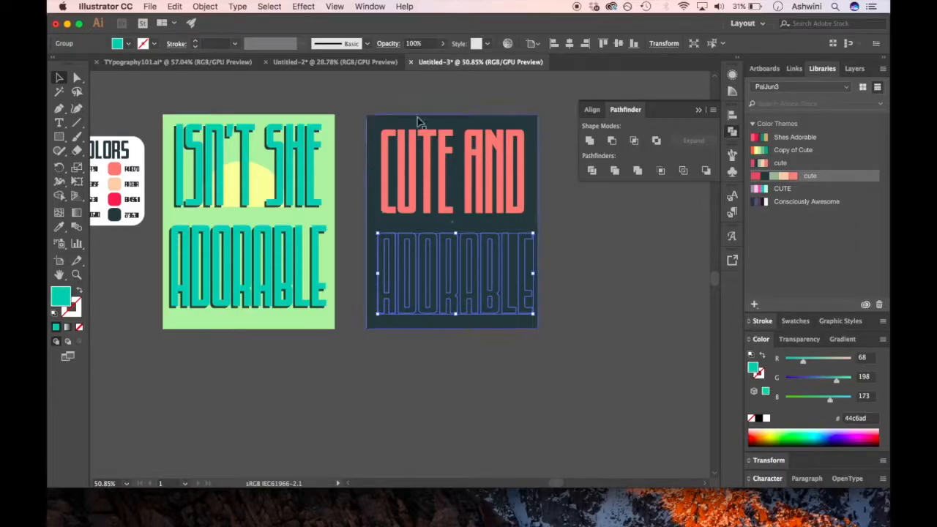
# - Bring the ADORABLE lettering in front of the dark rectangle and recolor it with the EB4960 palette color
pyautogui.rightClick(523, 302)
pyautogui.moveTo(554, 426)
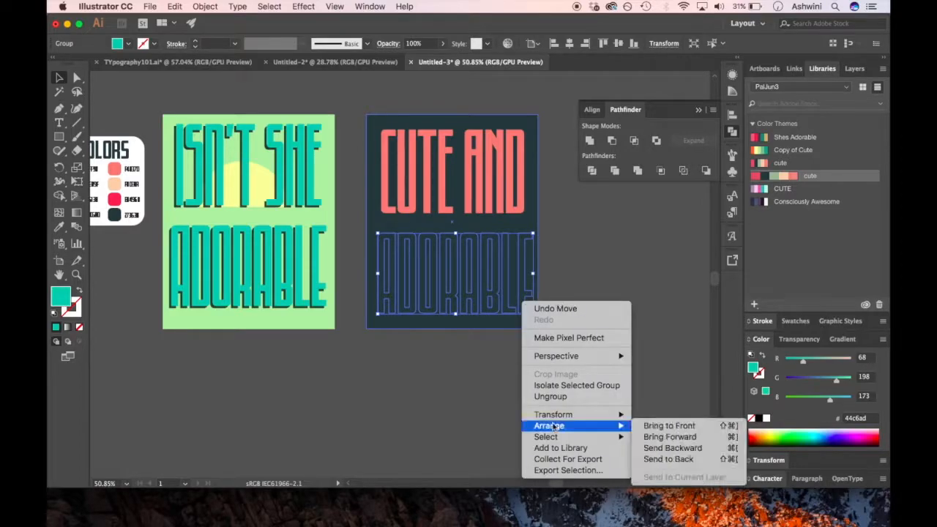
pyautogui.click(677, 434)
pyautogui.hscroll(-5, 539, 408)
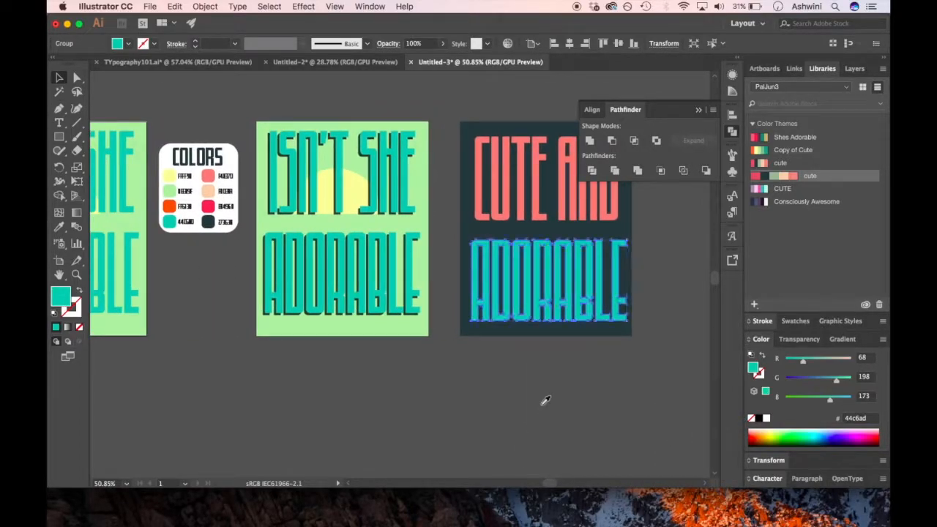
pyautogui.press('i')
pyautogui.click(208, 205)
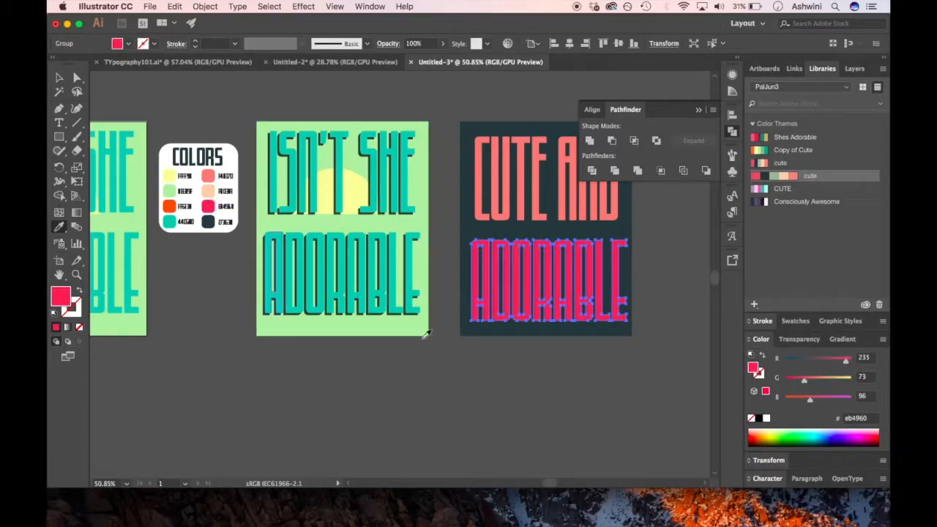
pyautogui.hscroll(7, 368, 285)
pyautogui.scroll(3, 368, 286)
pyautogui.press('v')
pyautogui.click(375, 256)
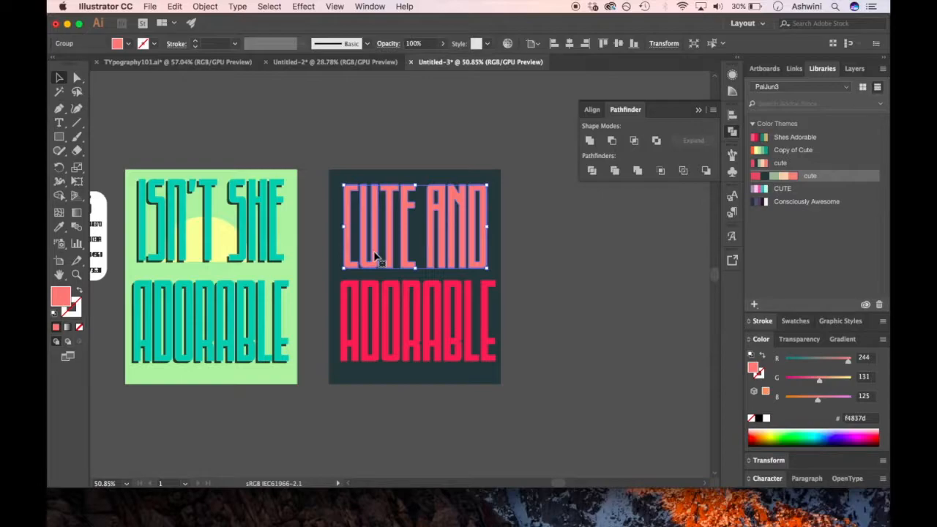
pyautogui.click(58, 109)
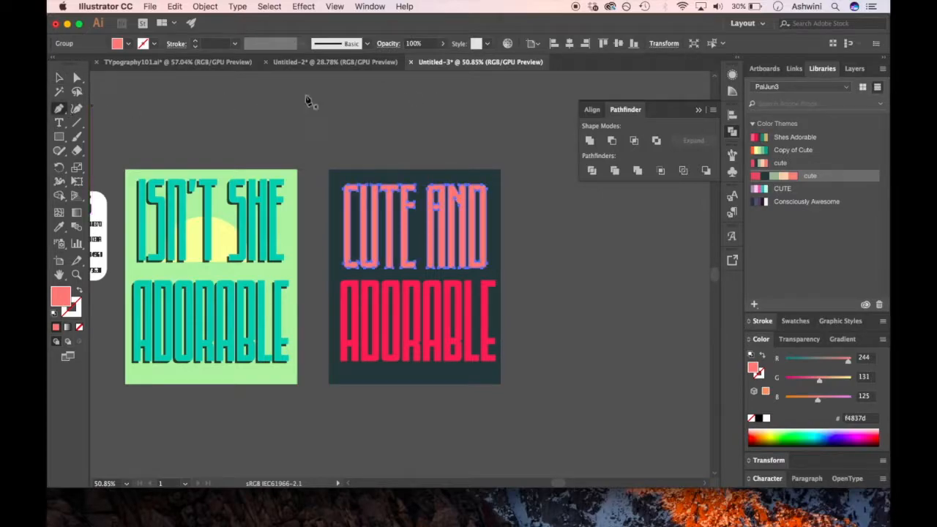
pyautogui.click(387, 138)
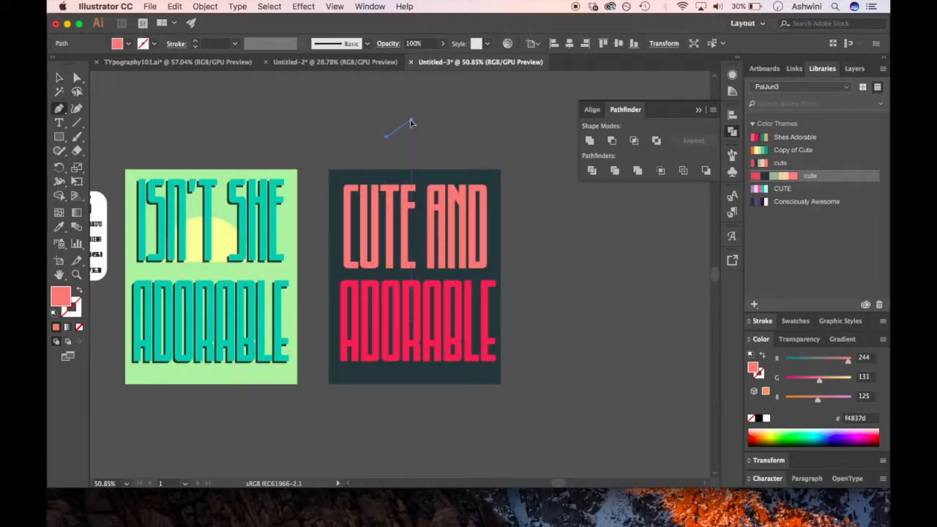
pyautogui.moveTo(388, 117)
pyautogui.mouseDown()
pyautogui.moveTo(380, 131)
pyautogui.moveTo(472, 139)
pyautogui.moveTo(402, 117)
pyautogui.moveTo(371, 119)
pyautogui.mouseUp()
pyautogui.click(369, 110)
pyautogui.click(387, 138)
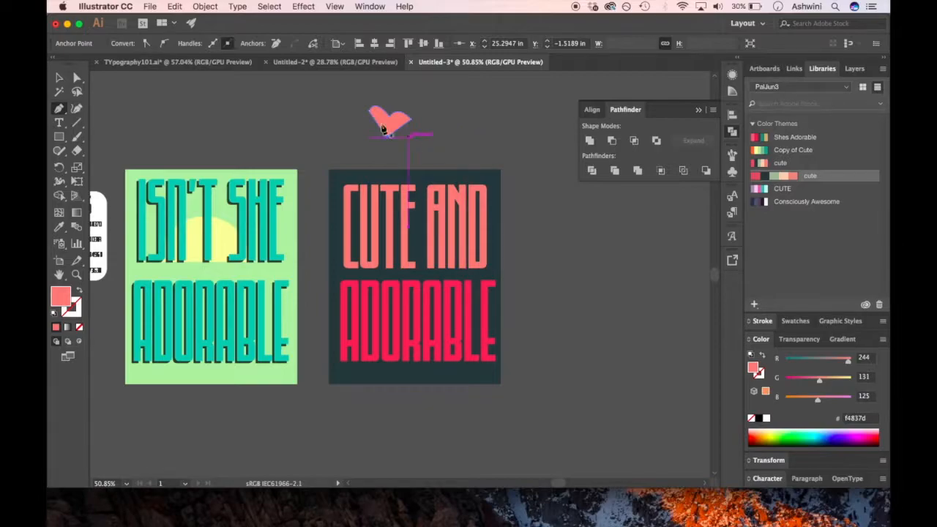
pyautogui.click(60, 78)
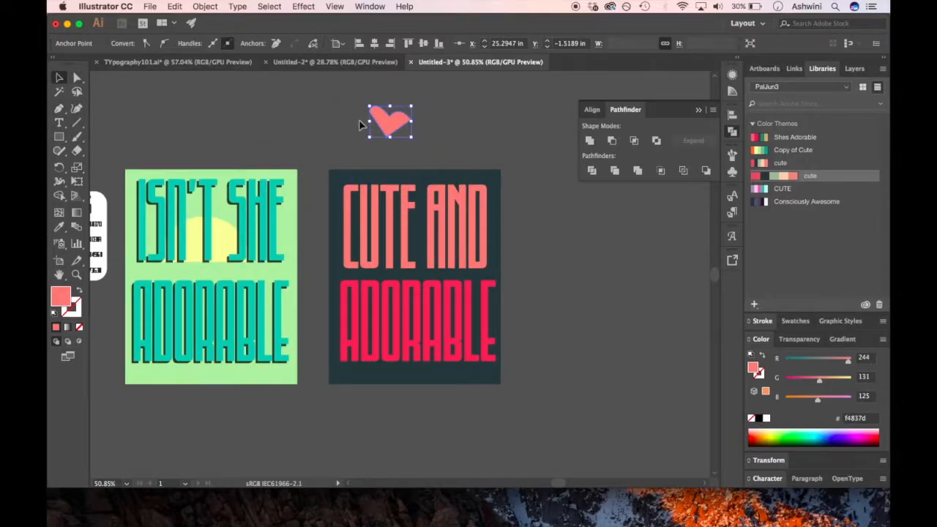
pyautogui.press('super+z')
pyautogui.press('super+z')
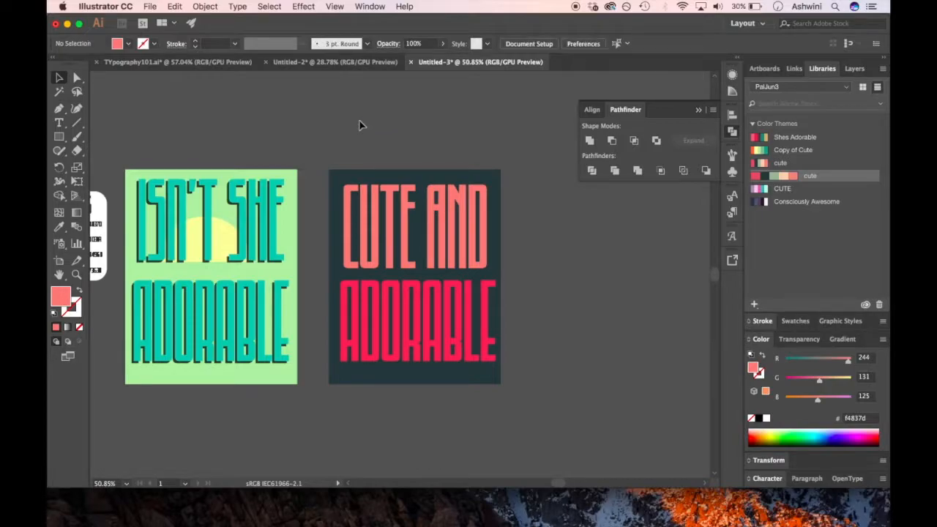
# - Draw a small coral circle above the dark poster and duplicate it horizontally so the two circles slightly overlap
pyautogui.moveTo(61, 141); pyautogui.dragTo(109, 164)
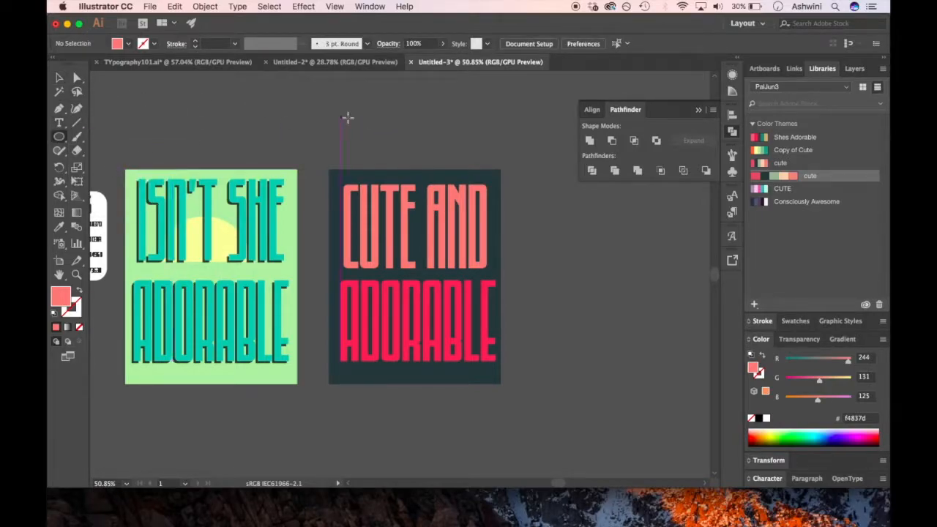
pyautogui.moveTo(345, 110); pyautogui.dragTo(369, 134)
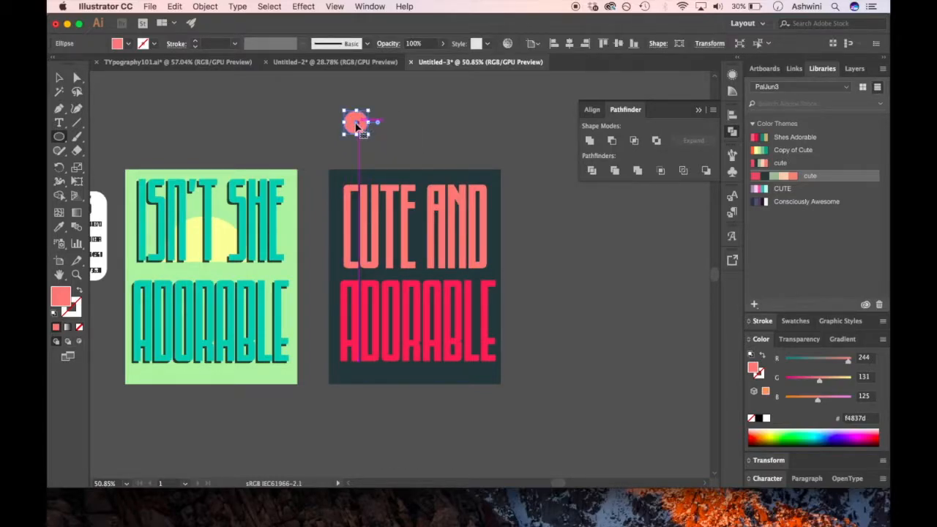
pyautogui.moveTo(355, 126); pyautogui.dragTo(379, 126)
pyautogui.scroll(5, 370, 126)
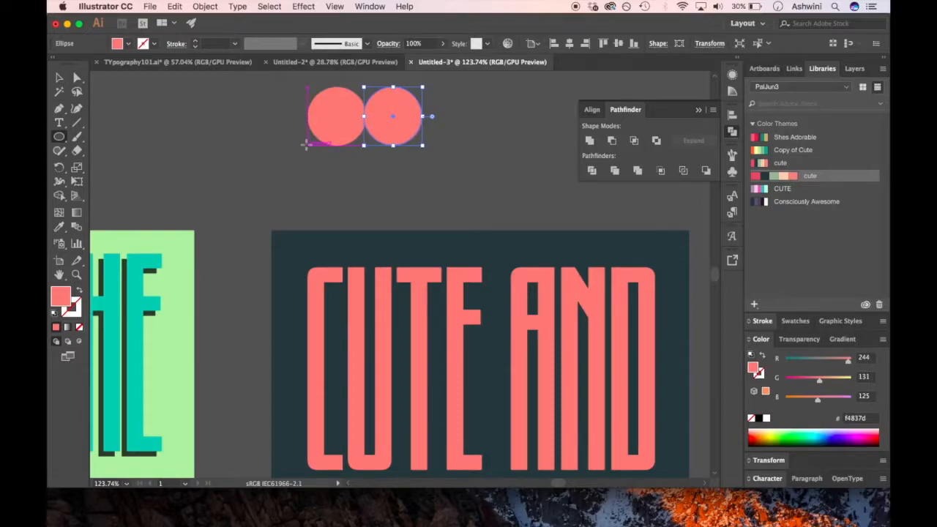
pyautogui.scroll(3, 307, 145)
pyautogui.scroll(3, 307, 145)
pyautogui.press('v')
pyautogui.click(99, 109)
# - Draw a closed downward-pointing triangle with the Pen tool, spanning the outer edges of both circles with its tip centered below
pyautogui.click(61, 110)
pyautogui.click(273, 165)
pyautogui.click(436, 165)
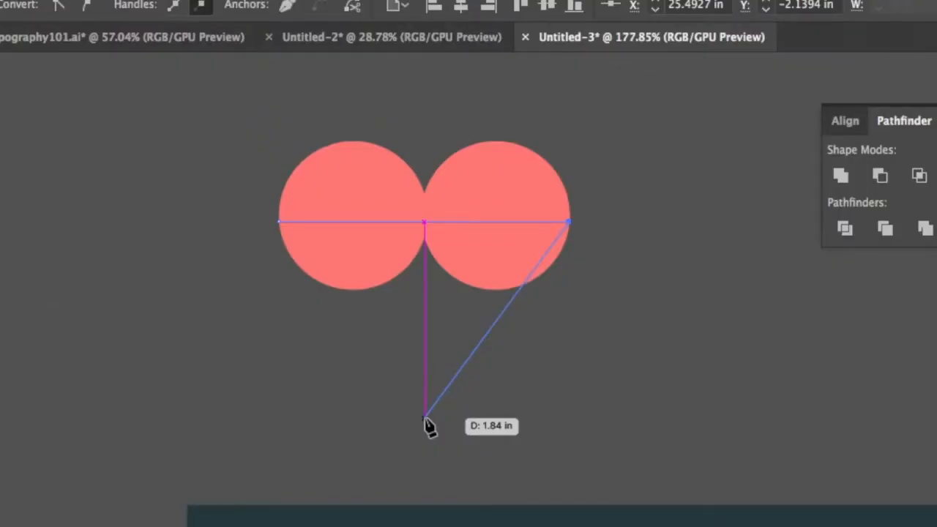
pyautogui.click(424, 418)
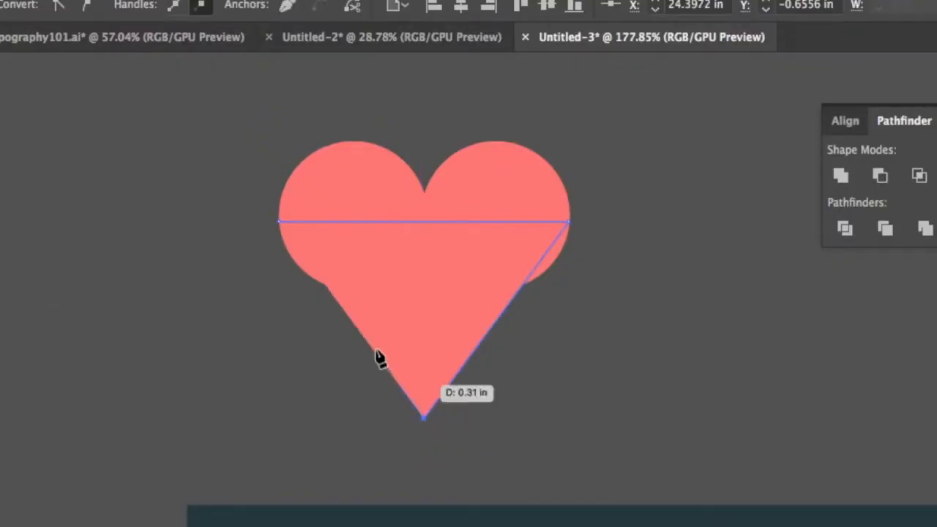
pyautogui.click(278, 222)
# - Nudge the triangle slightly downward so its sides line up with the circles' outer curves, and deselect it
pyautogui.press('v')
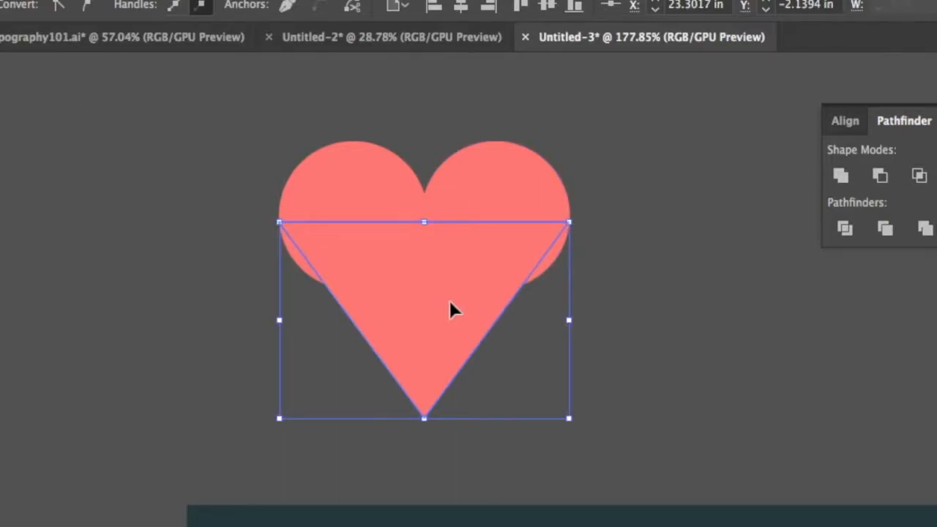
pyautogui.press('Down')
pyautogui.press('Down')
pyautogui.press('Down')
pyautogui.press('Down')
pyautogui.press('Down')
pyautogui.press('Down')
pyautogui.press('Down')
pyautogui.press('Down')
pyautogui.press('Down')
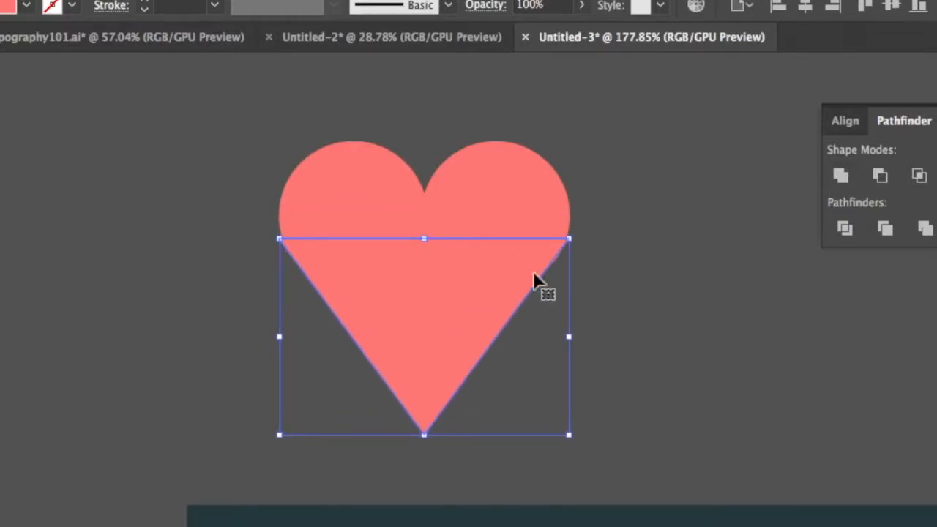
pyautogui.click(687, 313)
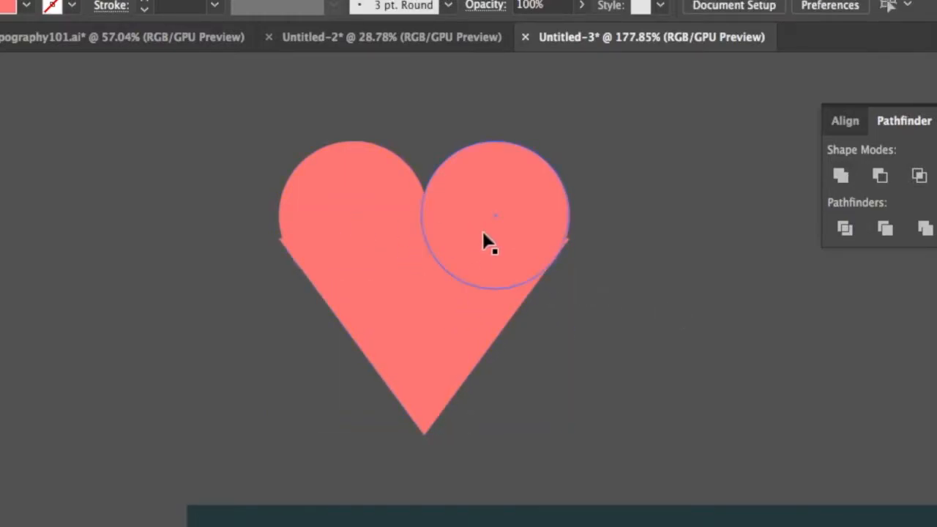
# - Round the triangle's two upper corners by about 0.05 in to follow the circles, and round its lower tip
pyautogui.scroll(4, 483, 232)
pyautogui.scroll(2, 482, 232)
pyautogui.hscroll(-2, 483, 232)
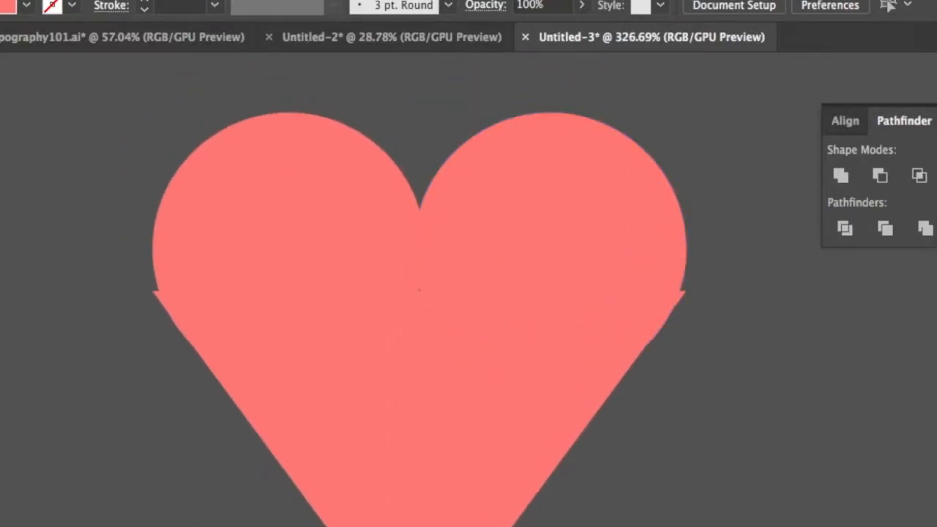
pyautogui.click(191, 322)
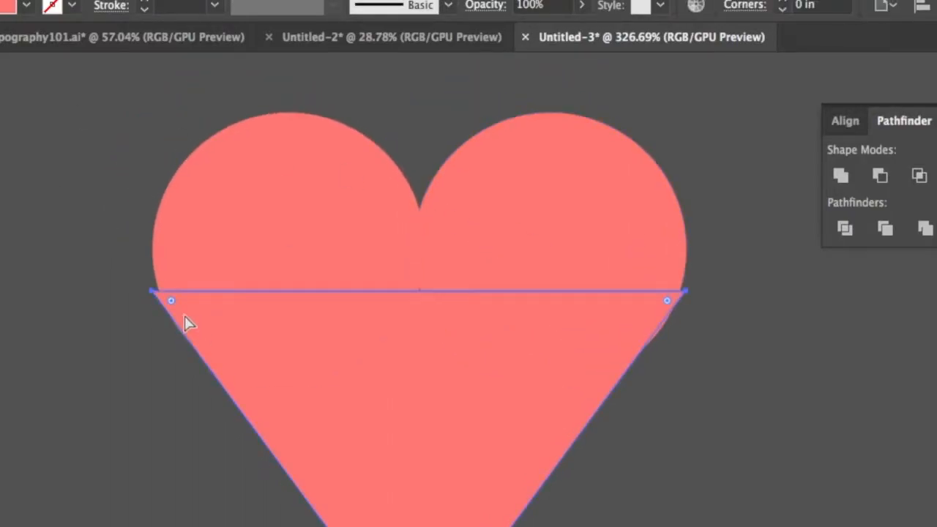
pyautogui.click(153, 298)
pyautogui.moveTo(168, 307); pyautogui.dragTo(180, 310)
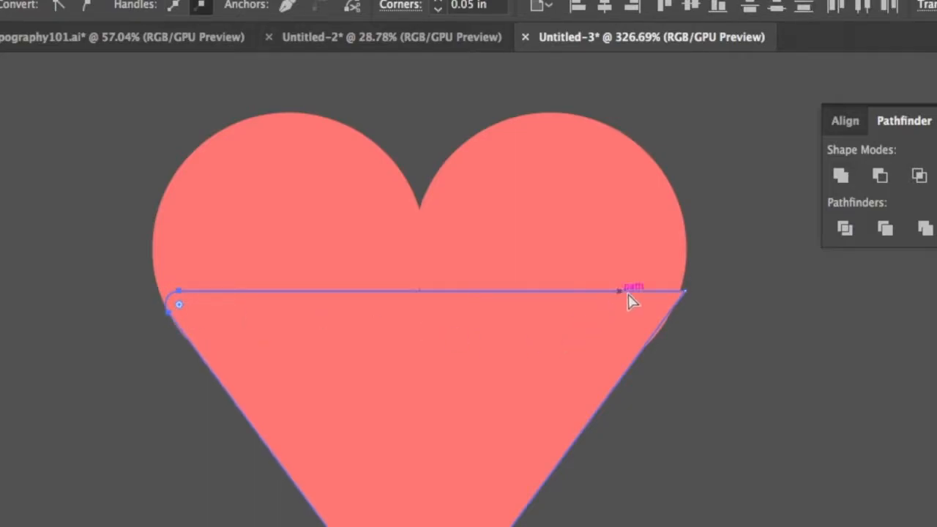
pyautogui.click(669, 304)
pyautogui.moveTo(671, 308); pyautogui.dragTo(665, 307)
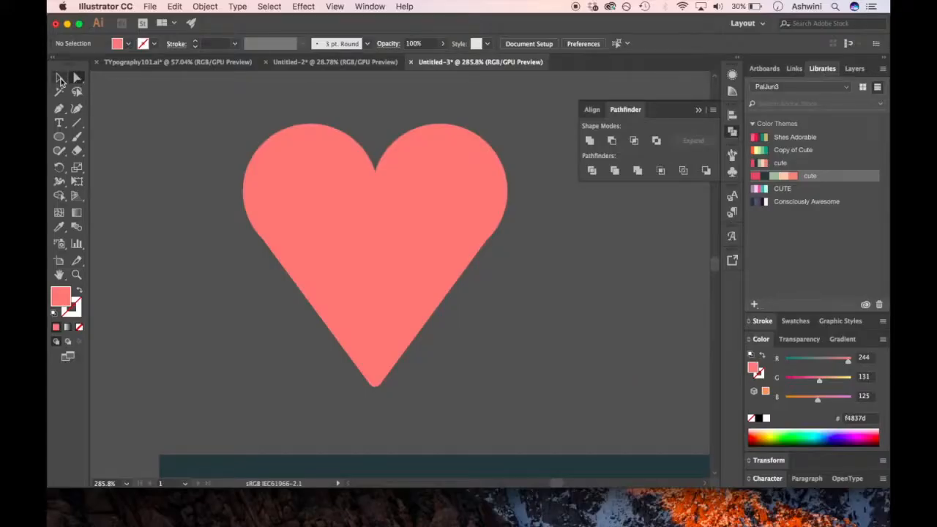
# - Unite the two circles and the triangle into a single heart shape
pyautogui.click(60, 78)
pyautogui.moveTo(323, 192); pyautogui.dragTo(265, 151)
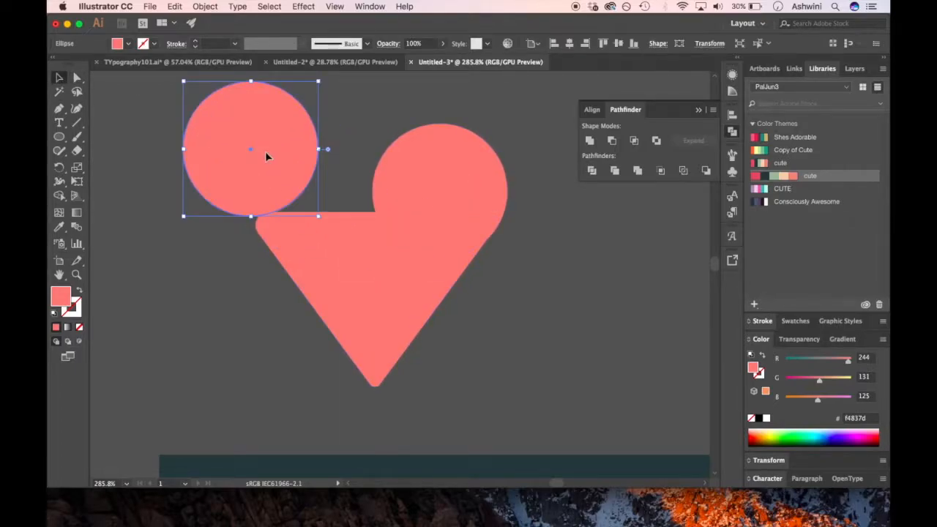
pyautogui.press('super+z')
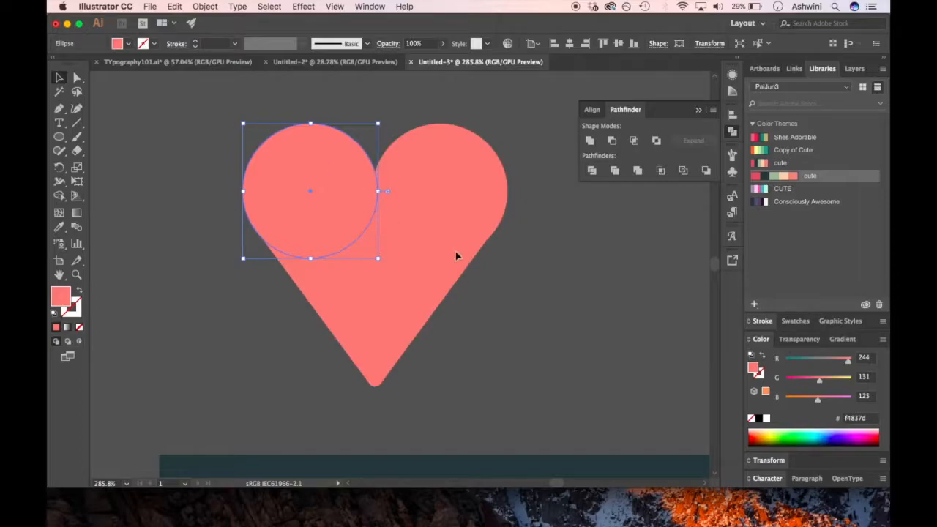
pyautogui.press('super+a')
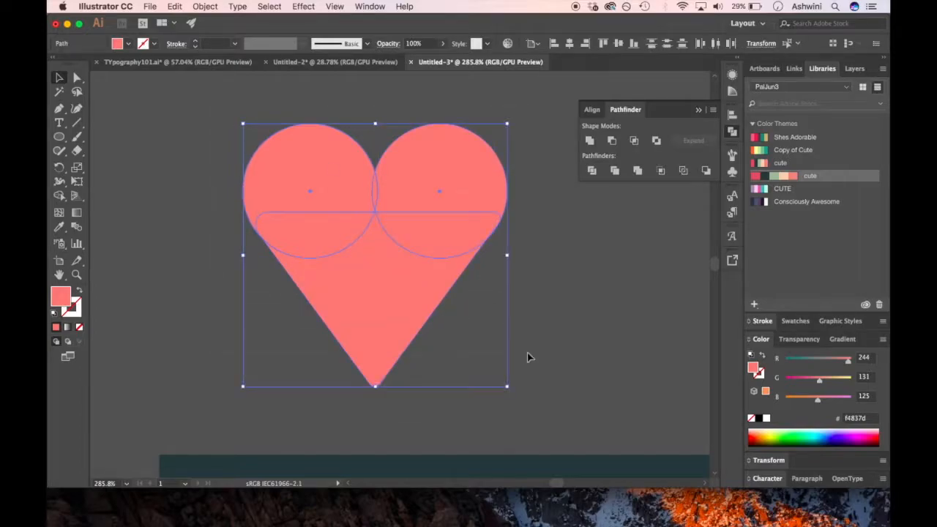
pyautogui.click(590, 141)
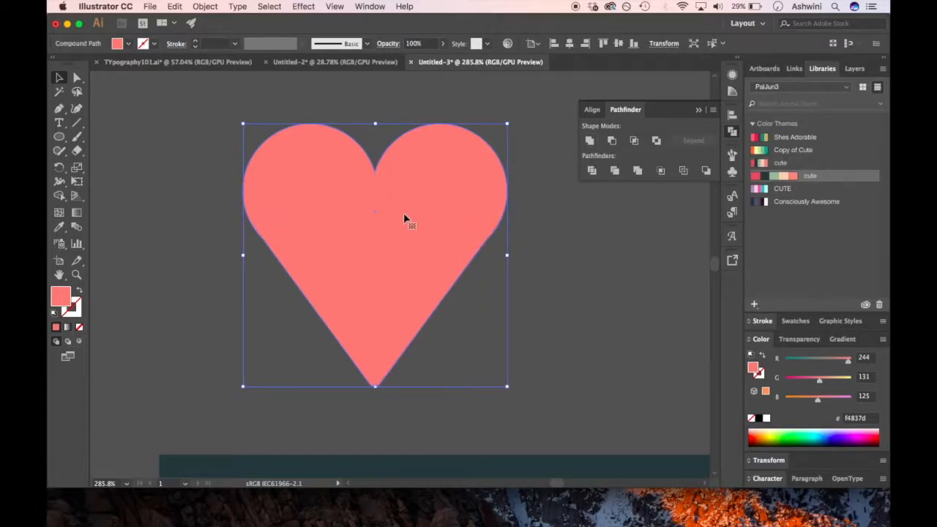
# - Recolor the heart with the EB4960 swatch sampled from the COLORS palette card
pyautogui.scroll(-8, 403, 218)
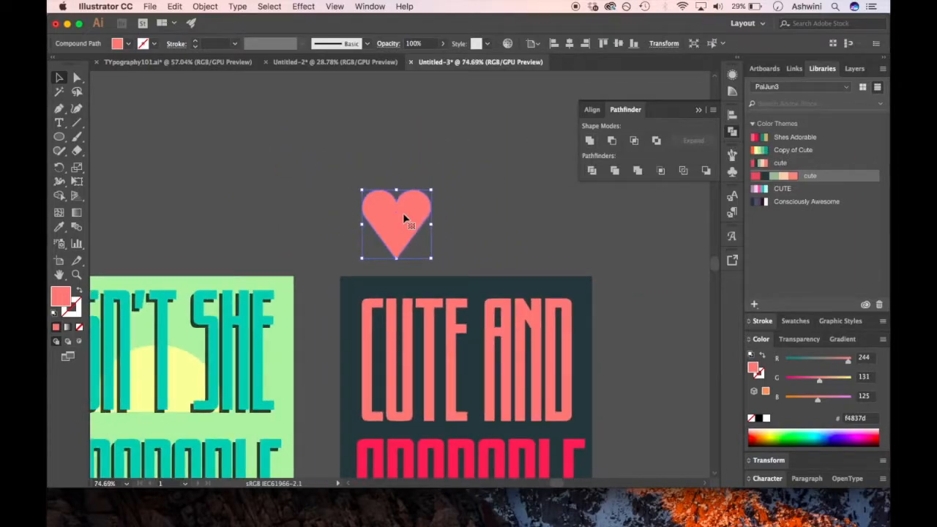
pyautogui.scroll(-5, 403, 218)
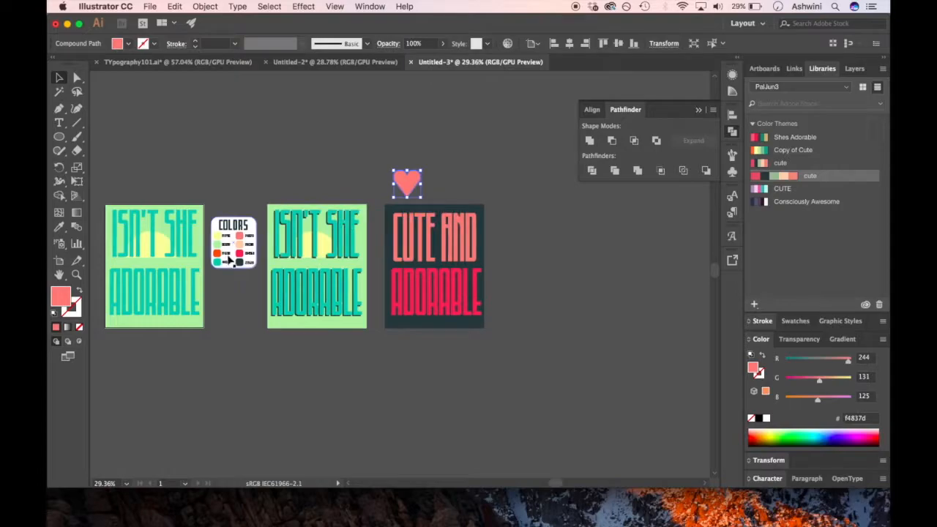
pyautogui.scroll(4, 238, 304)
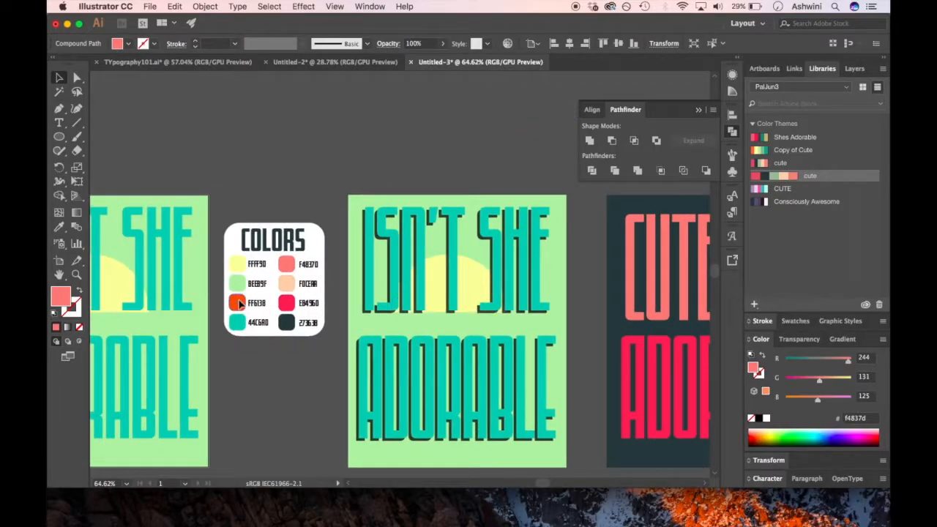
pyautogui.click(285, 302)
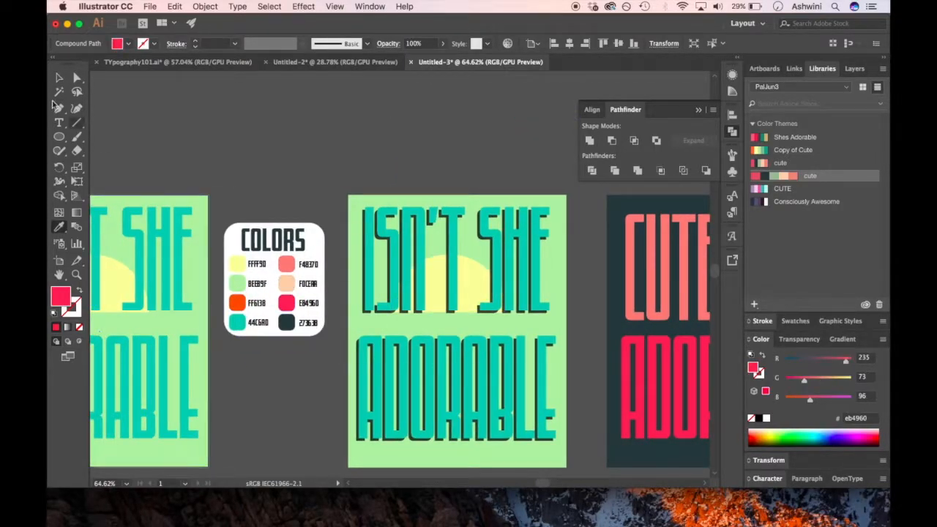
pyautogui.click(61, 77)
# - Scale the heart above the dark poster down to about half its size and deselect it
pyautogui.hscroll(8, 376, 184)
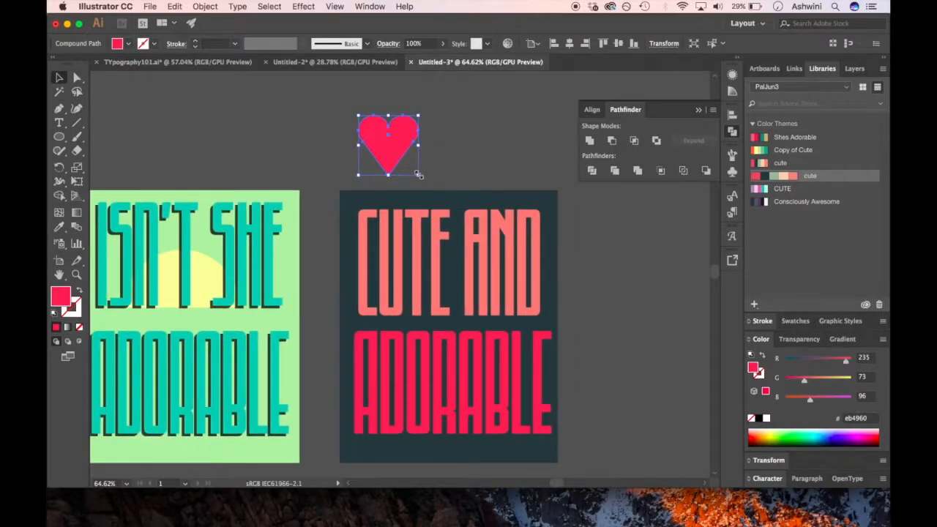
pyautogui.moveTo(418, 174); pyautogui.dragTo(390, 145)
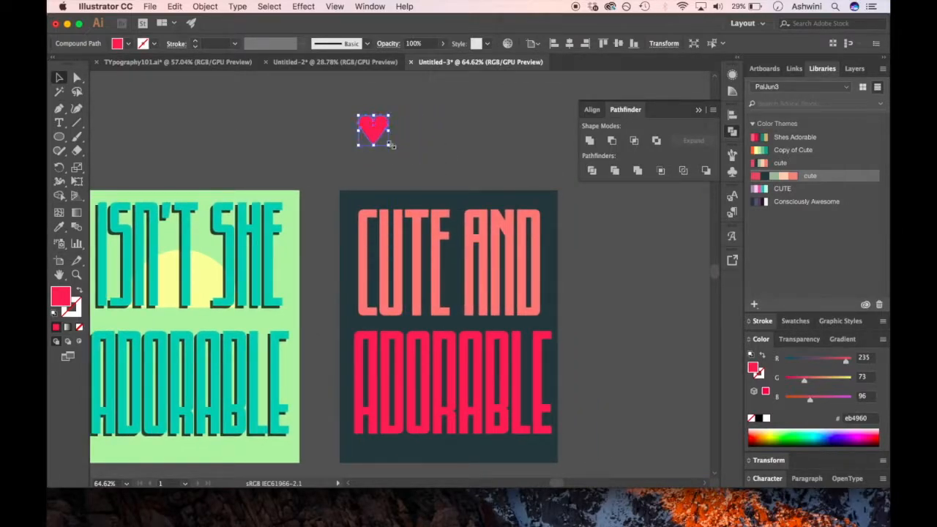
pyautogui.click(452, 162)
pyautogui.scroll(3, 453, 161)
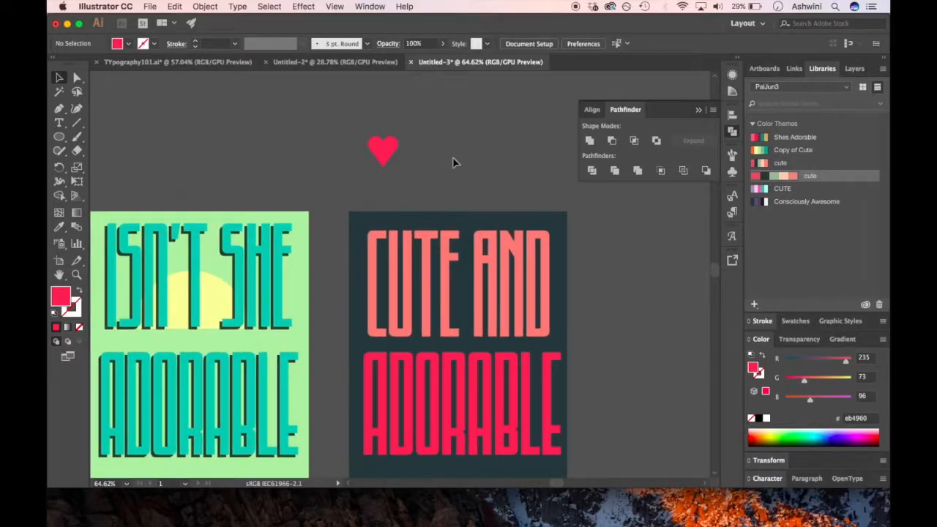
# - Pick out the letter U in CUTE and examine the heart-topped U in the TYpography101.ai document as a reference
pyautogui.click(408, 261)
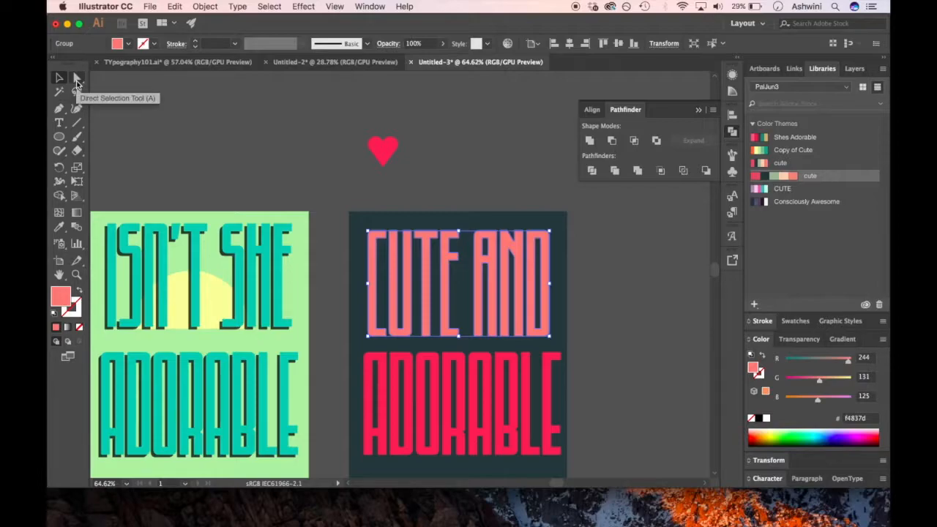
pyautogui.click(77, 79)
pyautogui.click(414, 252)
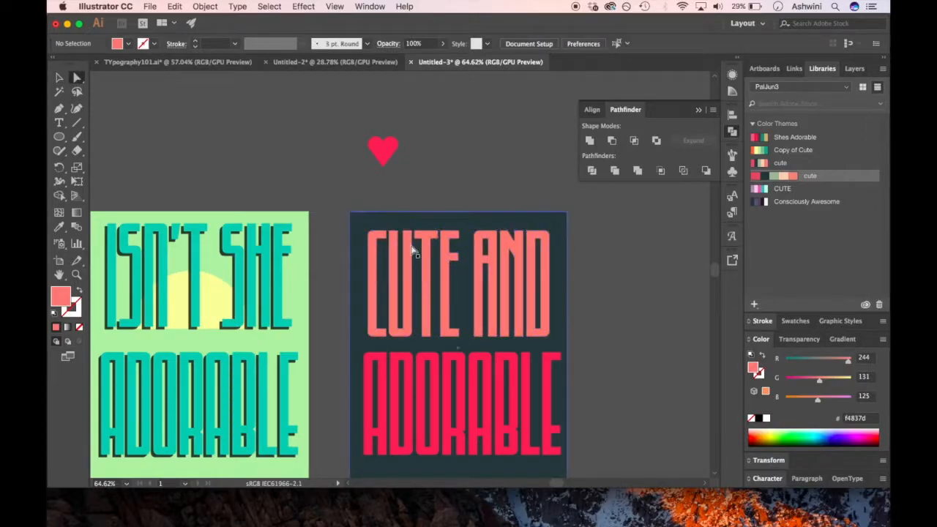
pyautogui.click(410, 268)
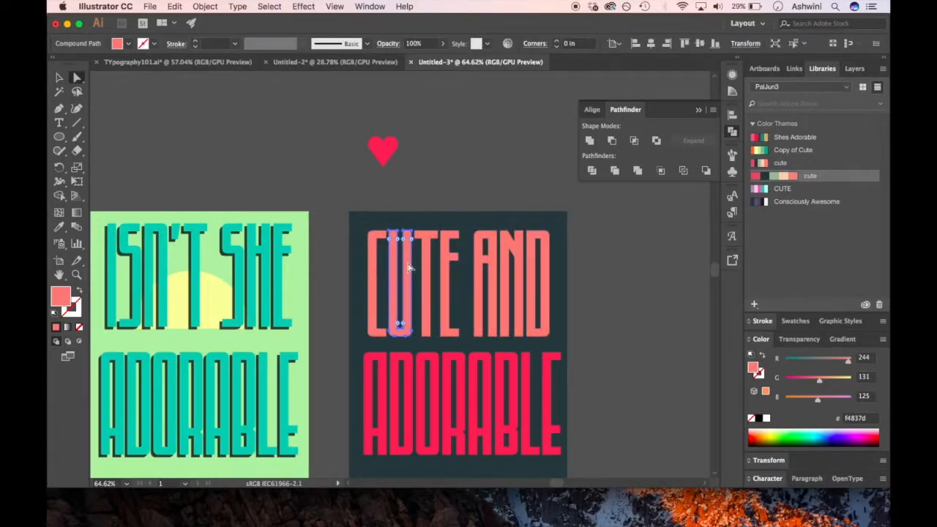
pyautogui.hscroll(3, 410, 268)
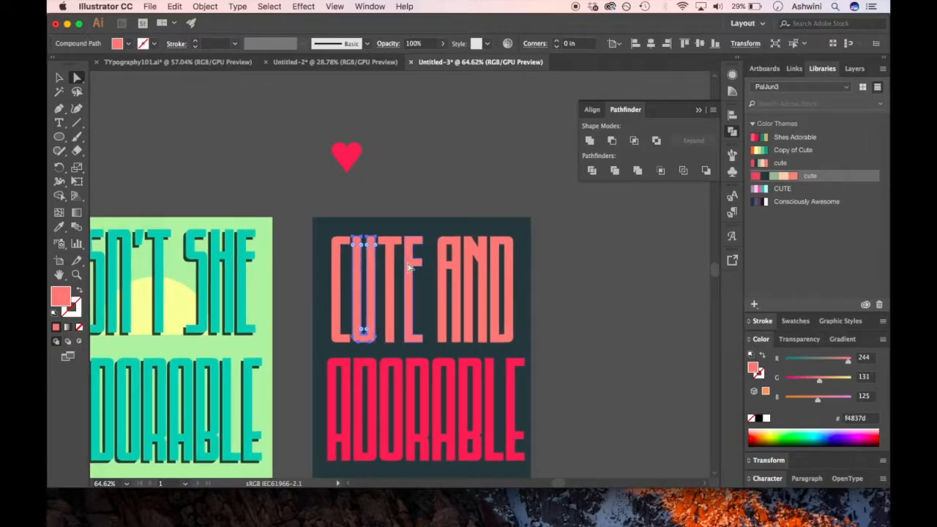
pyautogui.click(219, 63)
pyautogui.scroll(-3, 527, 392)
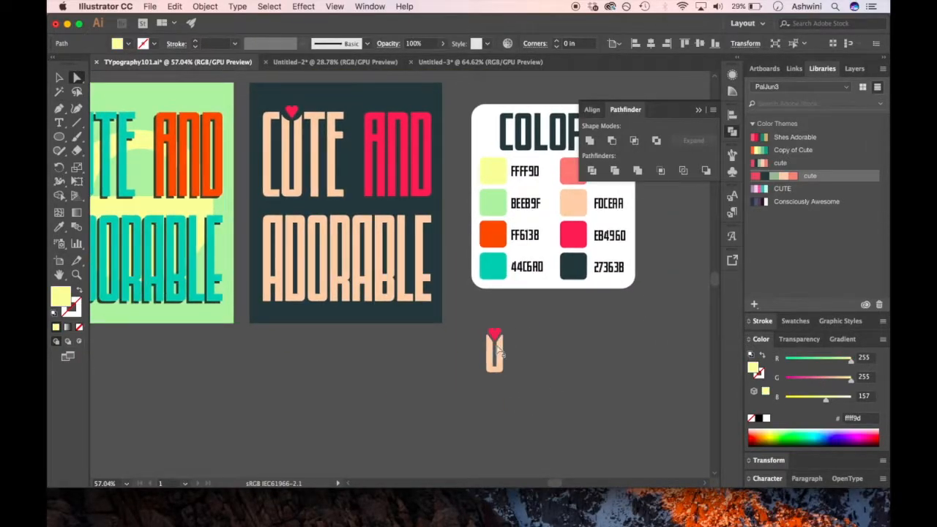
pyautogui.scroll(5, 495, 343)
pyautogui.click(498, 63)
pyautogui.scroll(-1, 377, 187)
# - Duplicate the heart beside itself and move the original over the top of the U in CUTE
pyautogui.click(341, 147)
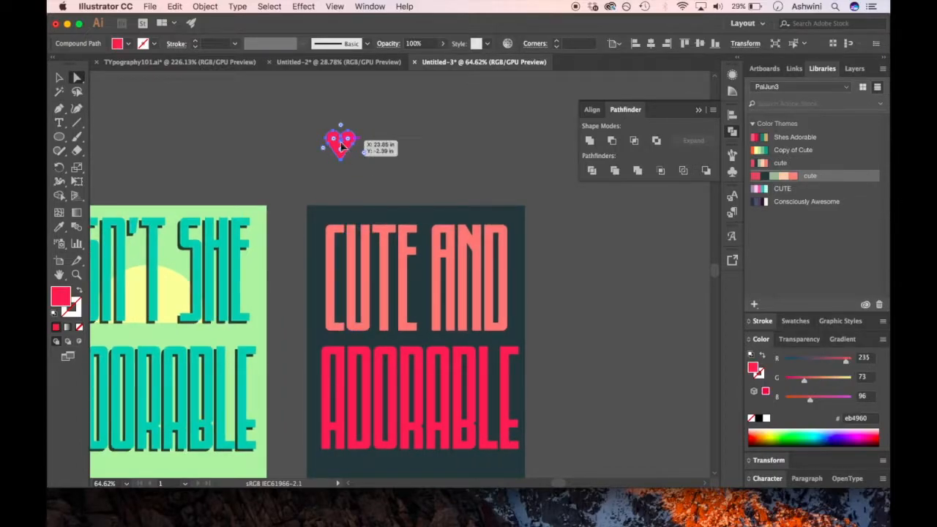
pyautogui.moveTo(341, 147); pyautogui.dragTo(400, 152)
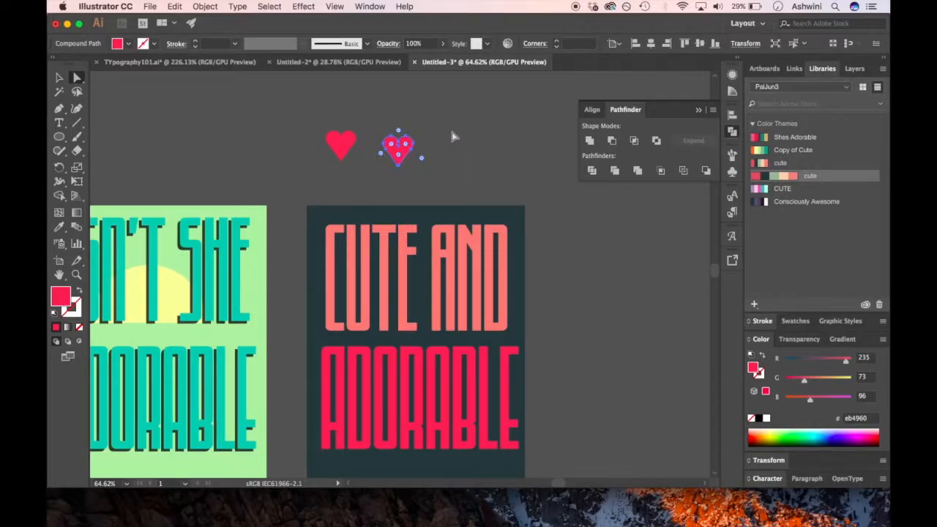
pyautogui.moveTo(341, 144); pyautogui.dragTo(359, 221)
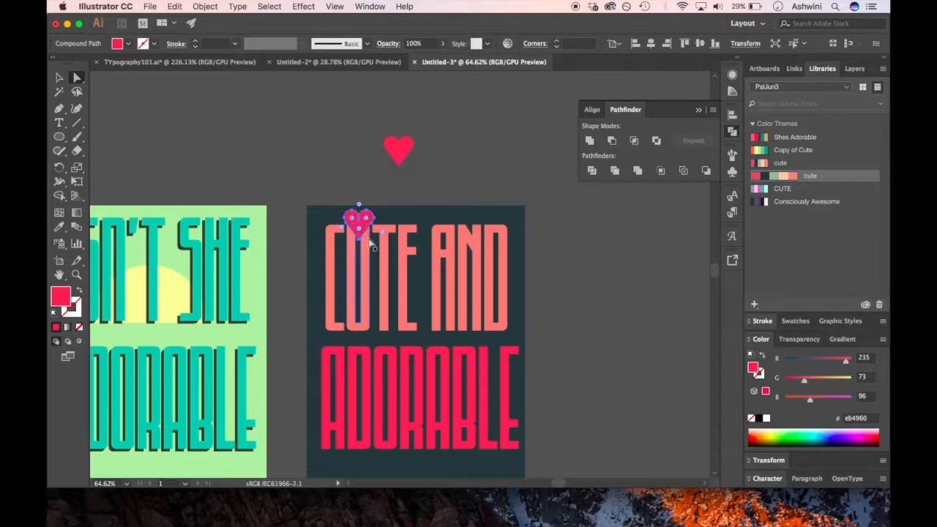
# - Subtract the overlapping heart from the letter U with Minus Front and deselect the letter
pyautogui.keyDown('shift'); pyautogui.click(369, 253); pyautogui.keyUp('shift')
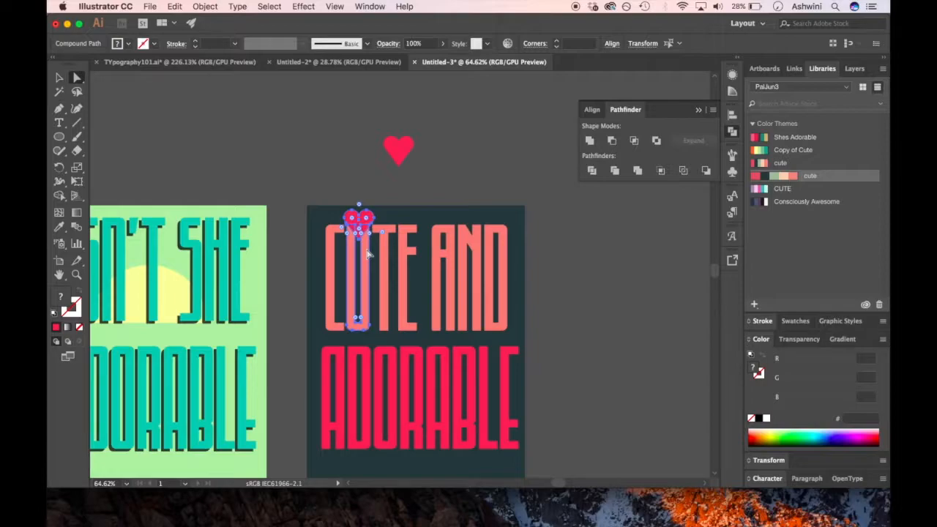
pyautogui.click(612, 141)
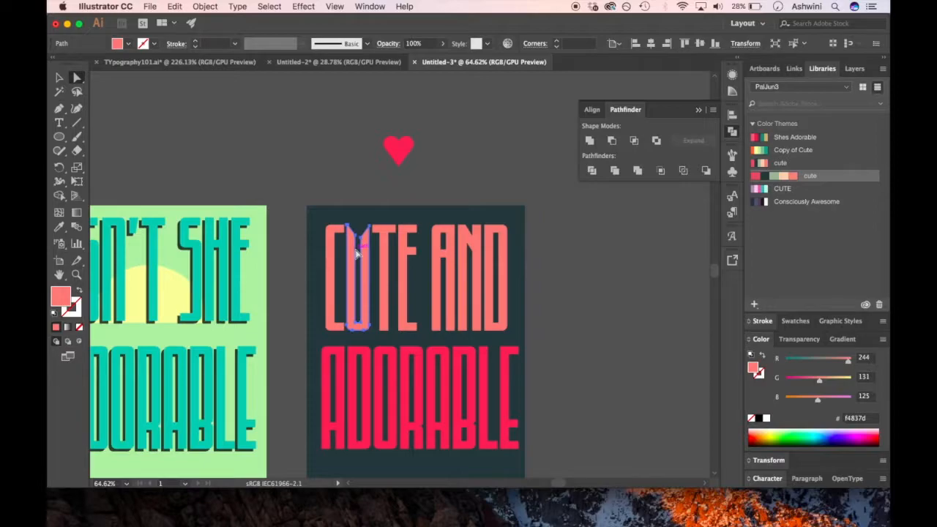
pyautogui.click(342, 146)
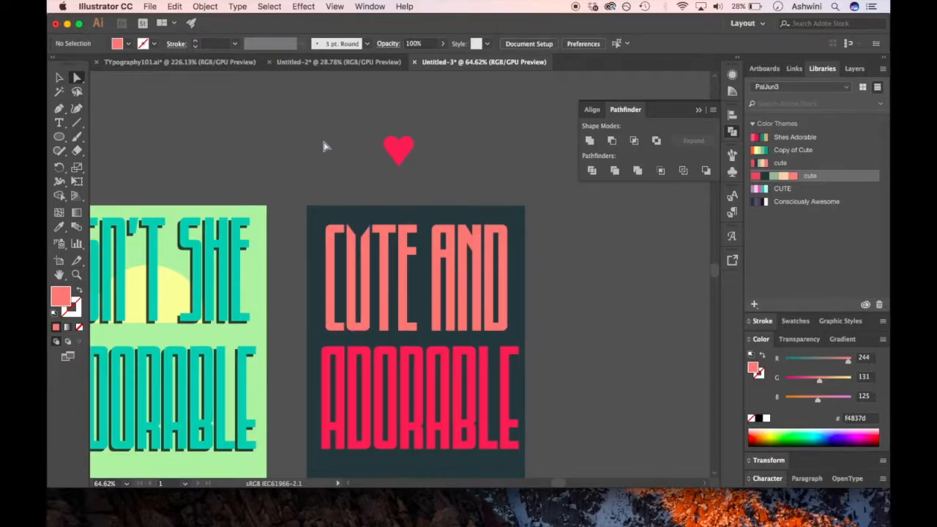
# - Shrink the remaining heart slightly and place it in the notch at the top of the U
pyautogui.click(60, 78)
pyautogui.click(400, 148)
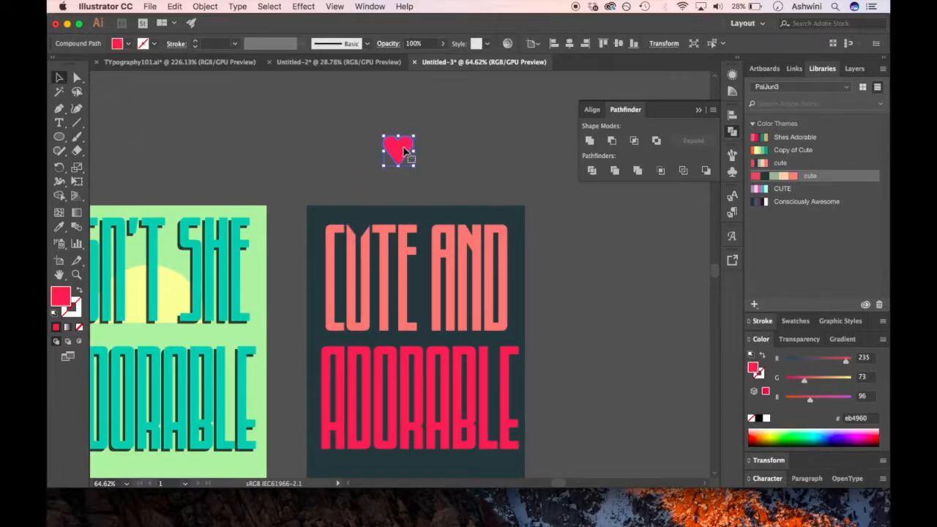
pyautogui.moveTo(415, 167); pyautogui.dragTo(360, 226)
pyautogui.click(435, 174)
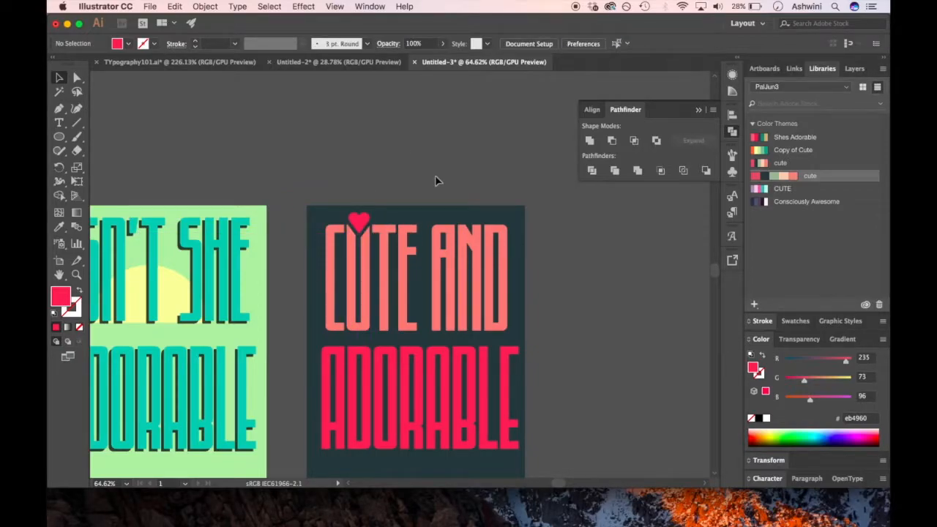
# - Draw a large circle on the first ISN'T SHE ADORABLE poster and center it horizontally and vertically on the artboard
pyautogui.scroll(-3, 597, 350)
pyautogui.scroll(-2, 596, 356)
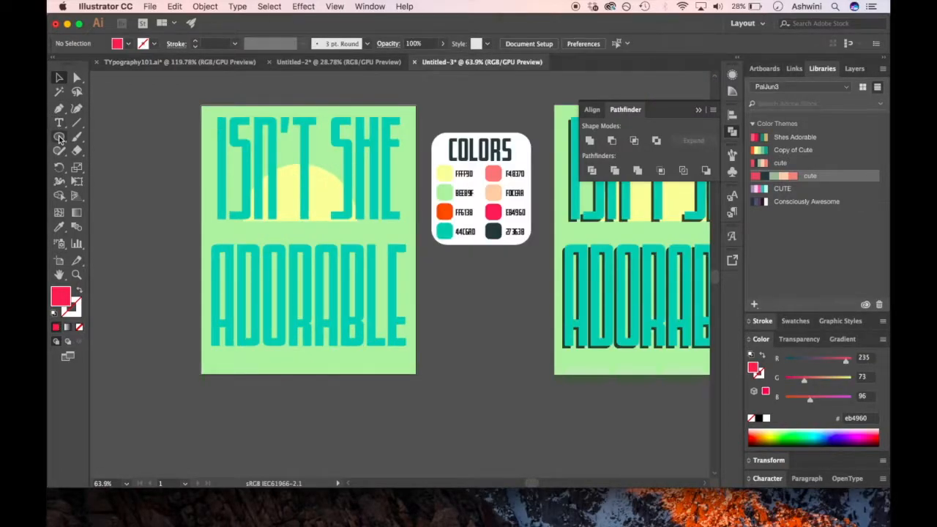
pyautogui.click(60, 139)
pyautogui.click(106, 164)
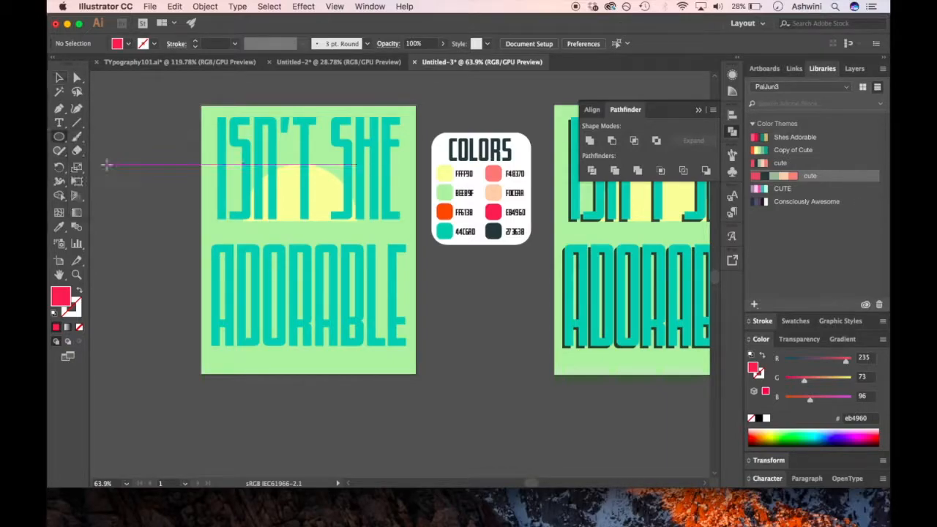
pyautogui.moveTo(160, 190); pyautogui.dragTo(313, 379)
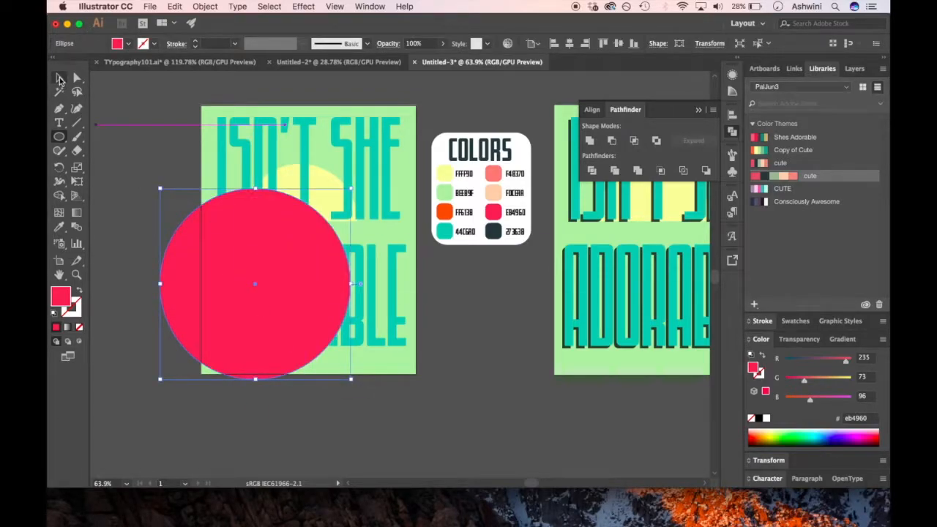
pyautogui.click(569, 44)
pyautogui.click(617, 44)
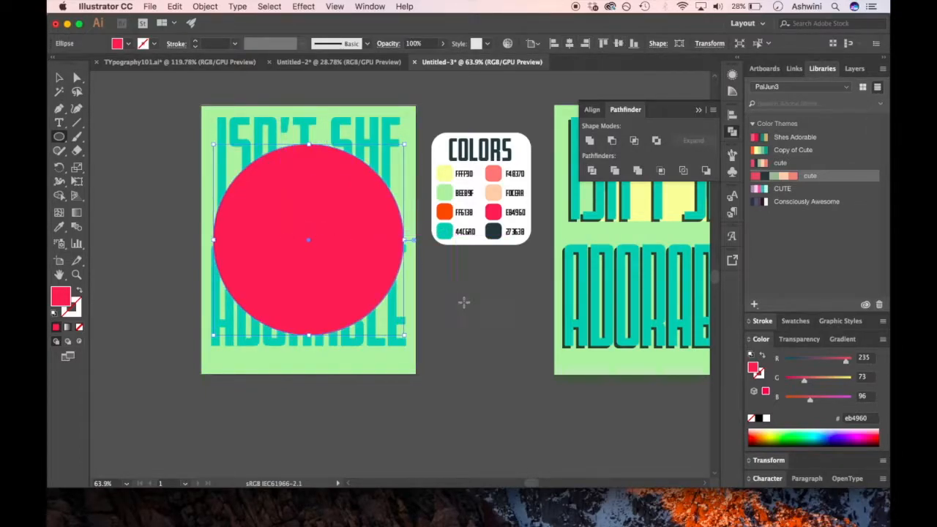
# - Fill the large circle with the FFFF9D yellow sampled from the palette card
pyautogui.press('i')
pyautogui.click(444, 174)
pyautogui.press('v')
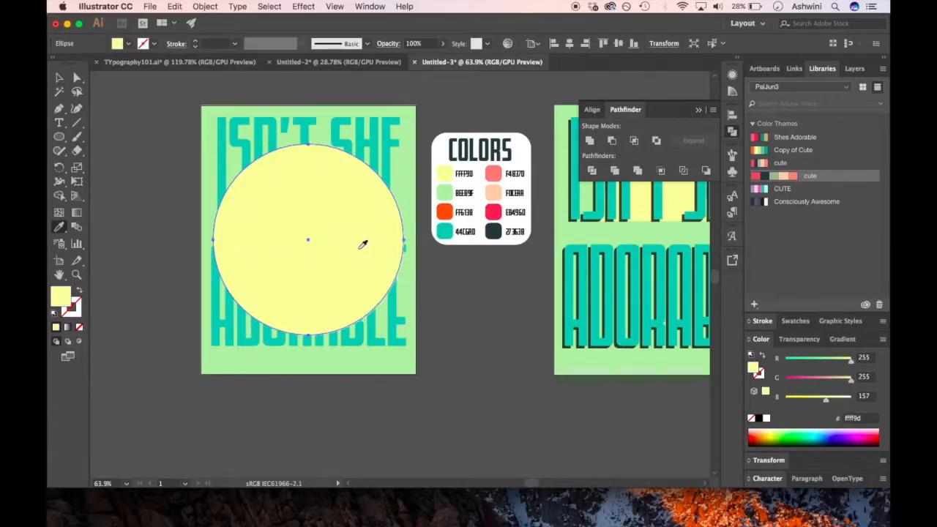
# - Rearrange the stacking so the yellow circle sits behind the lettering but in front of the green background
pyautogui.rightClick(362, 244)
pyautogui.moveTo(425, 432)
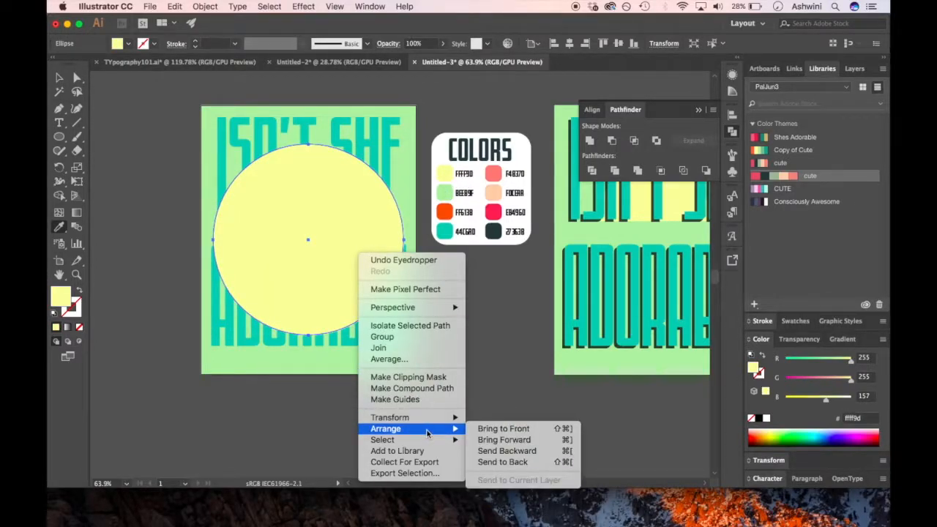
pyautogui.click(496, 462)
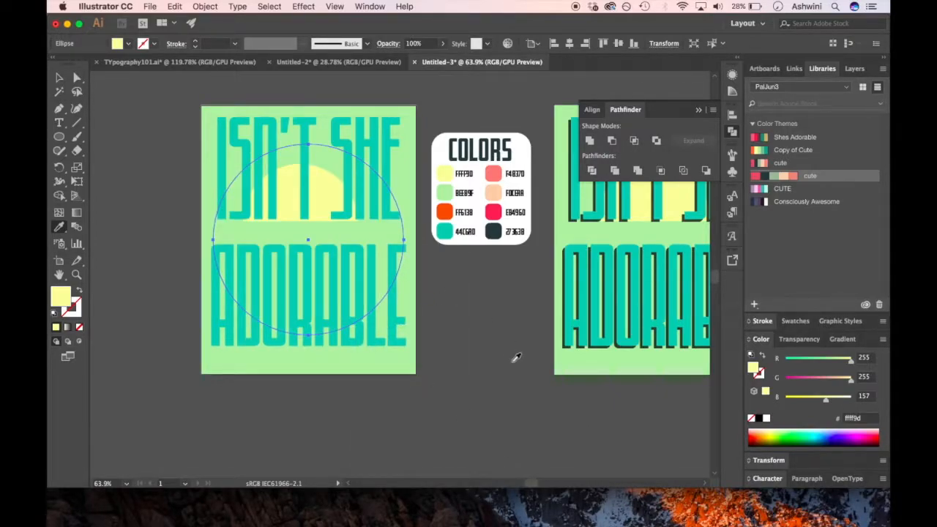
pyautogui.press('super')
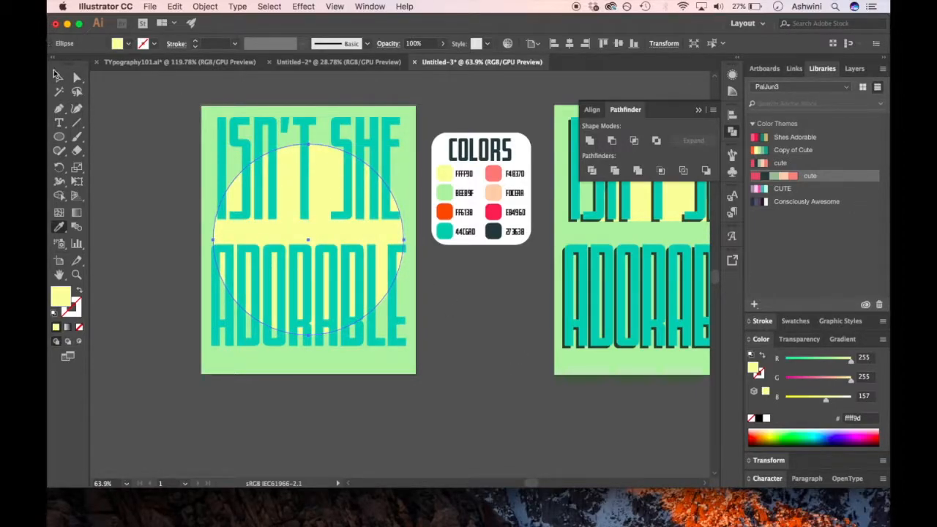
# - Copy the yellow circle, paste it in front, and scale the copy from its center to about three quarters size
pyautogui.click(57, 75)
pyautogui.click(374, 188)
pyautogui.press('super+c')
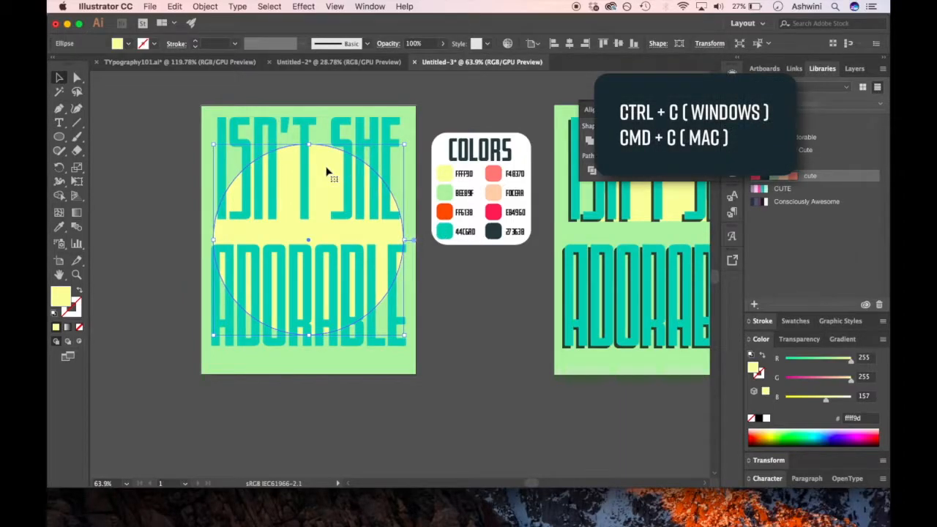
pyautogui.press('super+c')
pyautogui.press('super+f')
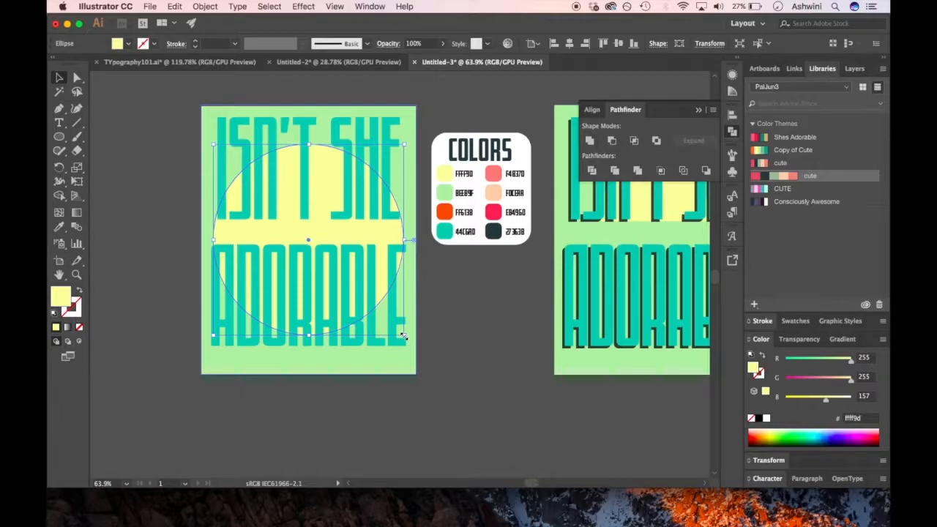
pyautogui.moveTo(402, 335); pyautogui.dragTo(385, 313)
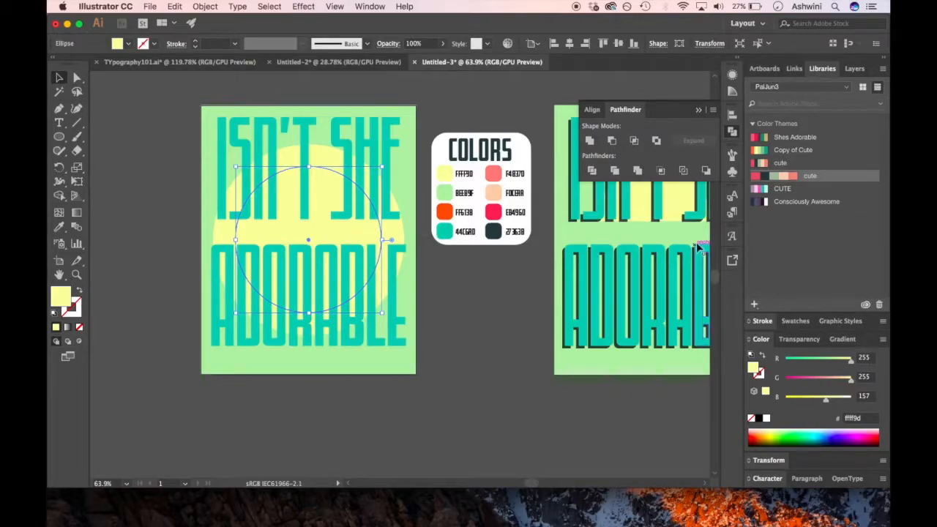
# - Fill the smaller circle with the BEEB9F green sampled from the palette card and deselect it
pyautogui.press('i')
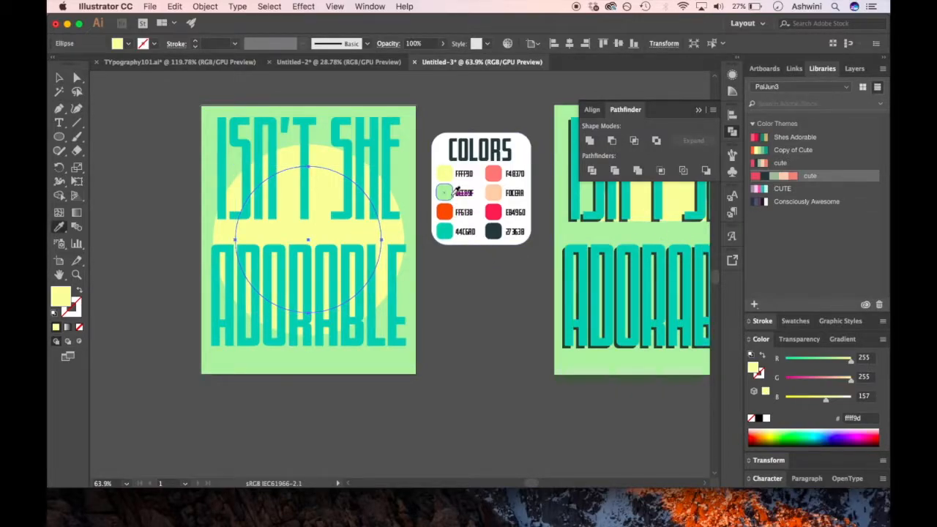
pyautogui.click(444, 192)
pyautogui.click(60, 77)
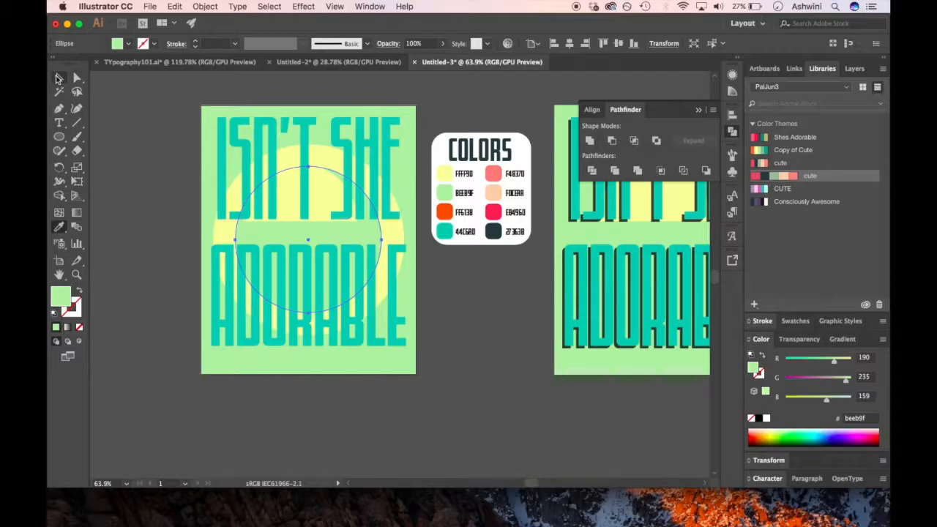
pyautogui.click(113, 148)
# - Center the yellow half circle in the upper half of the green circle, copy it and paste the copy in front
pyautogui.click(327, 193)
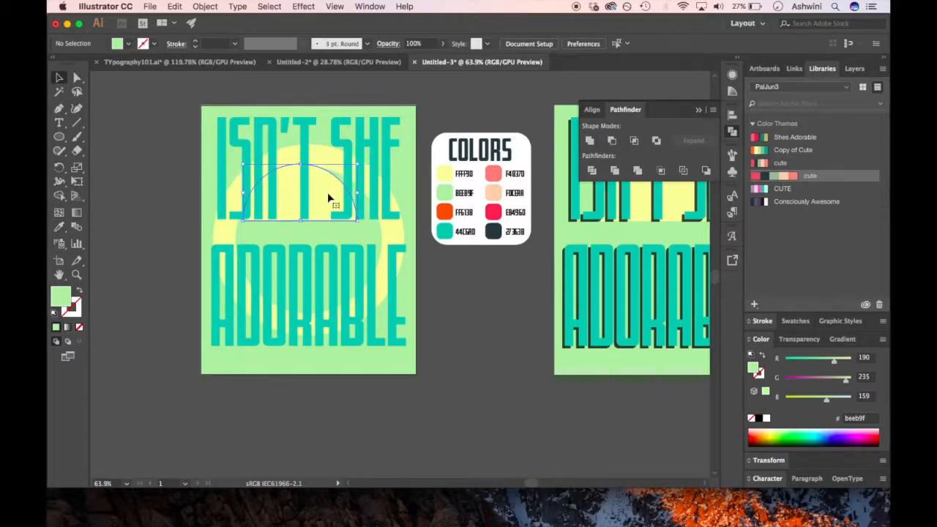
pyautogui.moveTo(325, 199); pyautogui.dragTo(336, 216)
pyautogui.press('super+c')
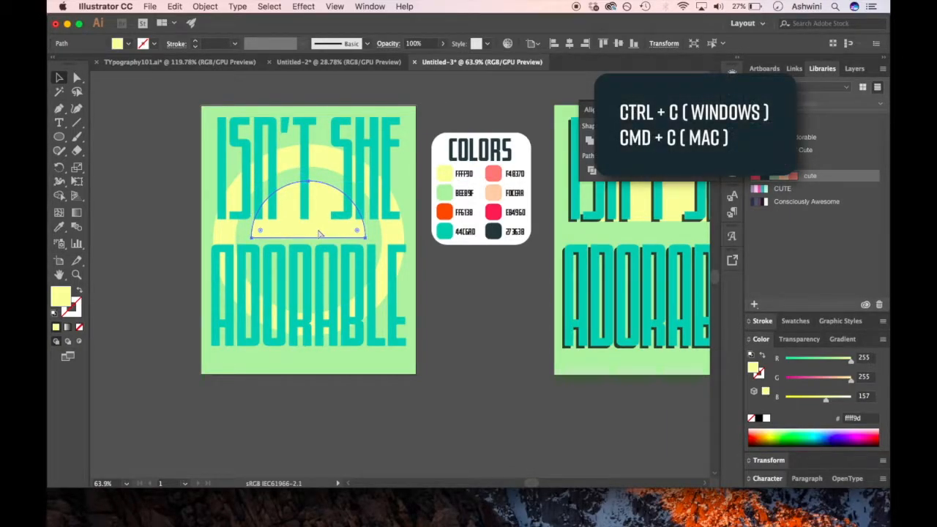
pyautogui.press('super+f')
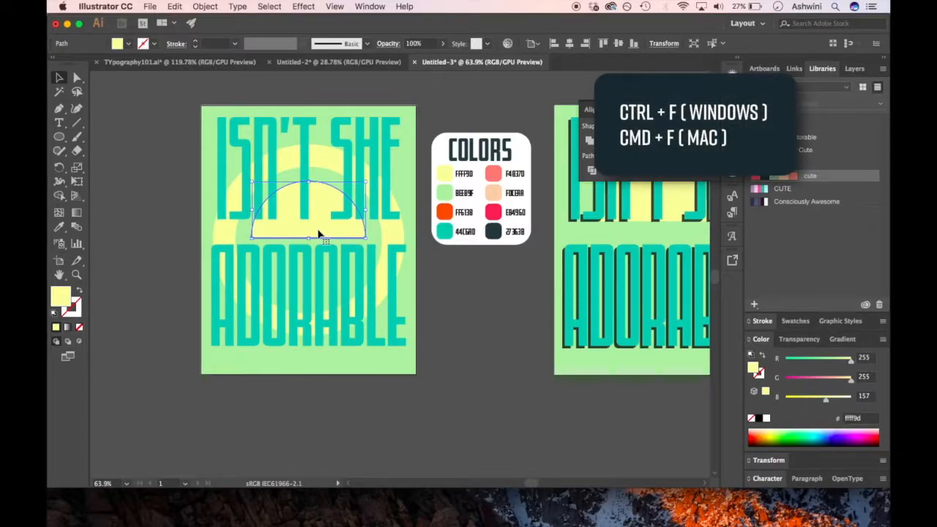
# - Rotate the pasted half circle 180° and move it down behind ADORABLE to mirror the upper half, and clear the selection
pyautogui.rightClick(319, 233)
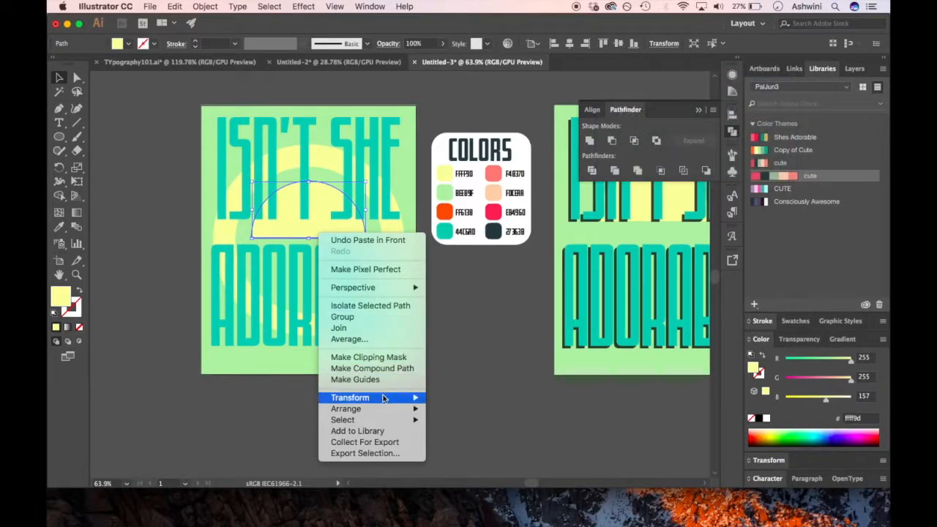
pyautogui.moveTo(381, 397)
pyautogui.click(461, 427)
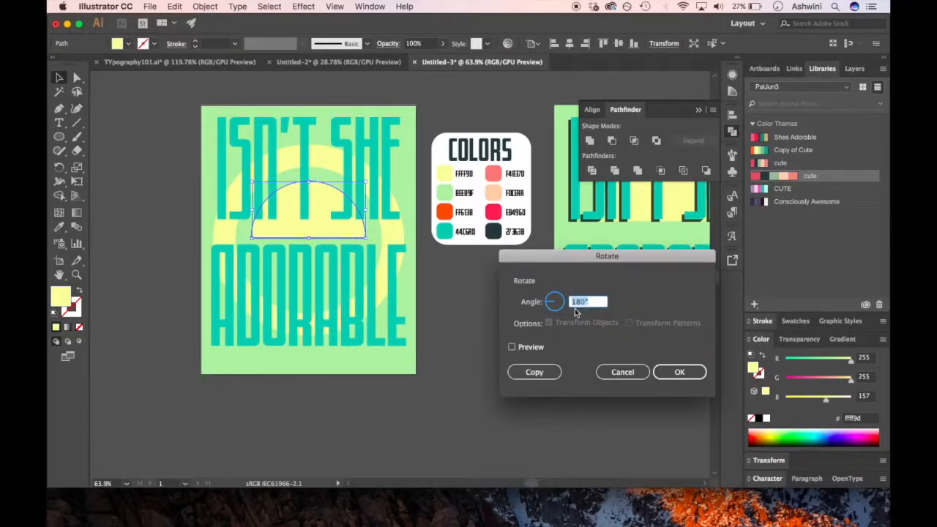
pyautogui.click(511, 347)
pyautogui.click(680, 372)
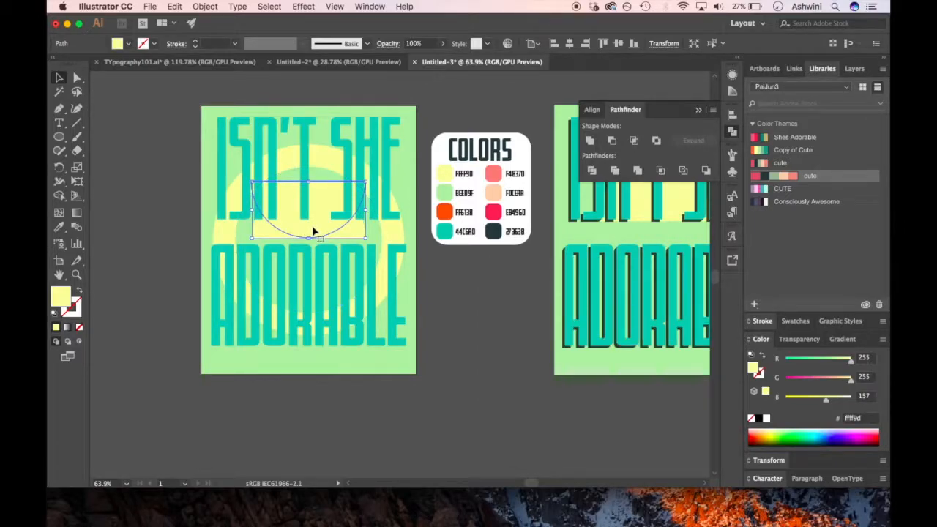
pyautogui.moveTo(312, 231); pyautogui.dragTo(310, 299)
pyautogui.press('super+shift+a')
# - Switch to the TYpography101.ai document and examine the background circles on its finished posters for comparison
pyautogui.click(218, 60)
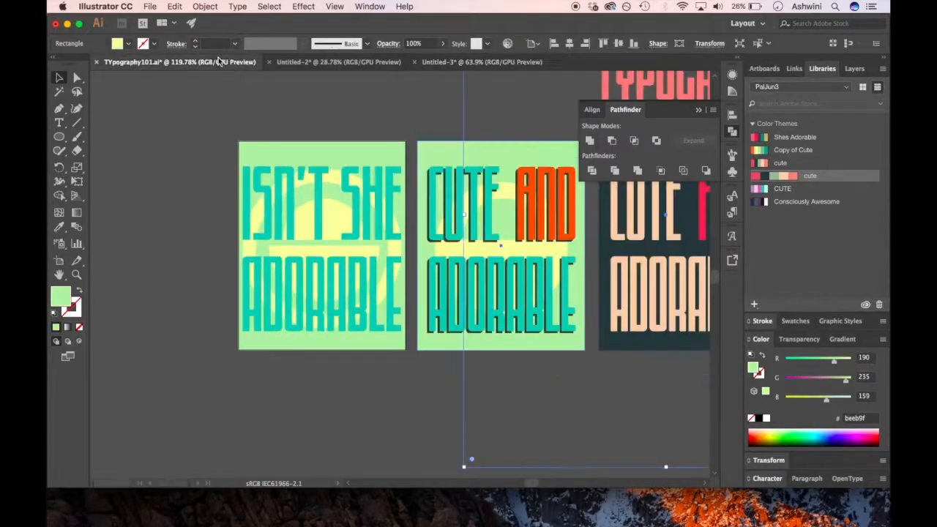
pyautogui.keyDown('alt'); pyautogui.scroll(3, 274, 303); pyautogui.keyUp('alt')
pyautogui.keyDown('alt'); pyautogui.scroll(-3, 280, 194); pyautogui.keyUp('alt')
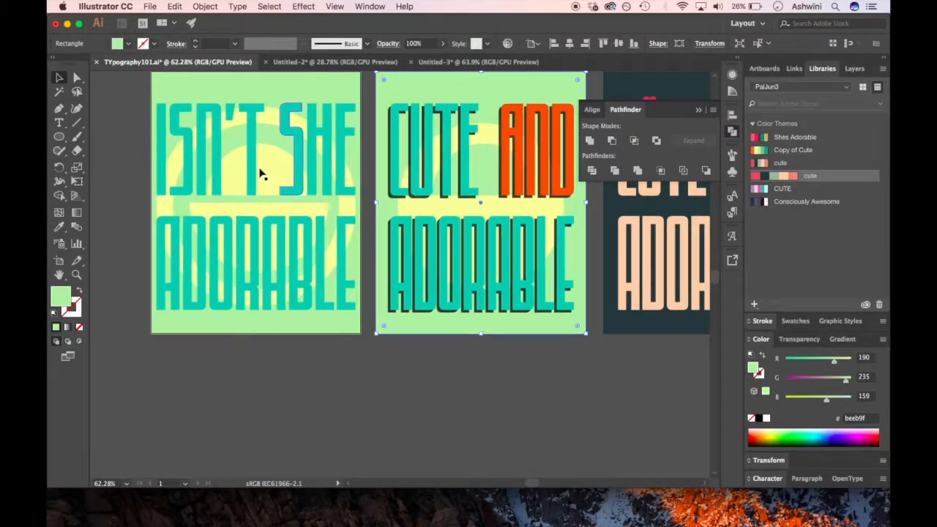
pyautogui.keyDown('alt'); pyautogui.scroll(-4, 287, 219); pyautogui.keyUp('alt')
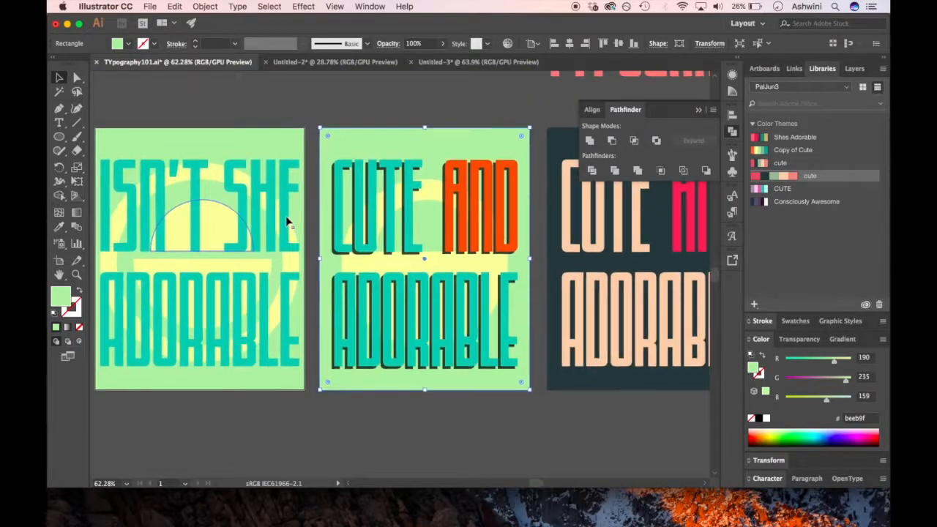
pyautogui.hscroll(2, 286, 220)
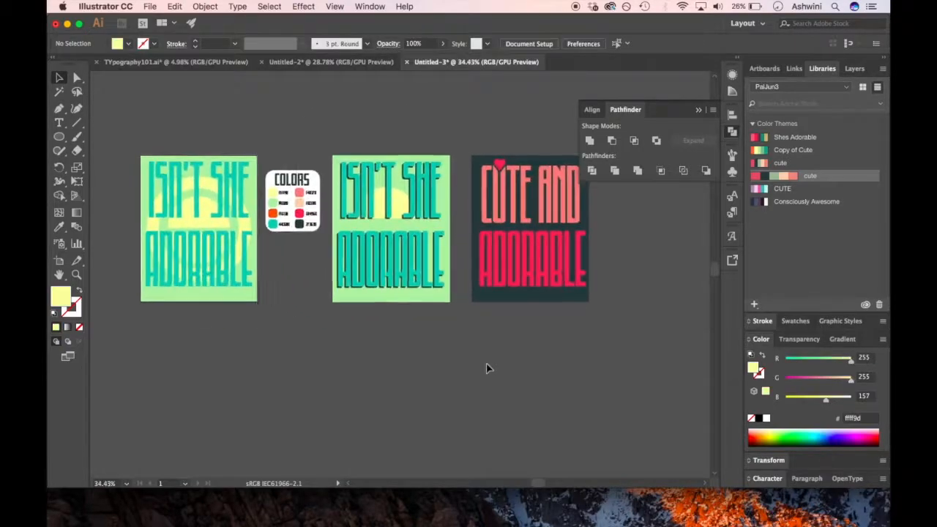
# - Collapse the floating Pathfinder panel in the Untitled-3 document to clear the view of the three posters
pyautogui.keyDown('alt'); pyautogui.scroll(1, 487, 368); pyautogui.keyUp('alt')
pyautogui.scroll(3, 488, 368)
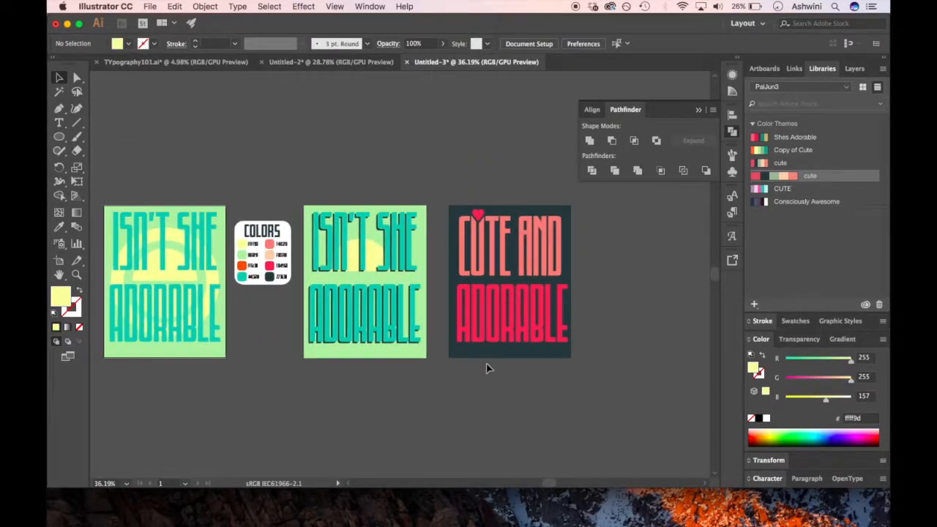
pyautogui.click(699, 111)
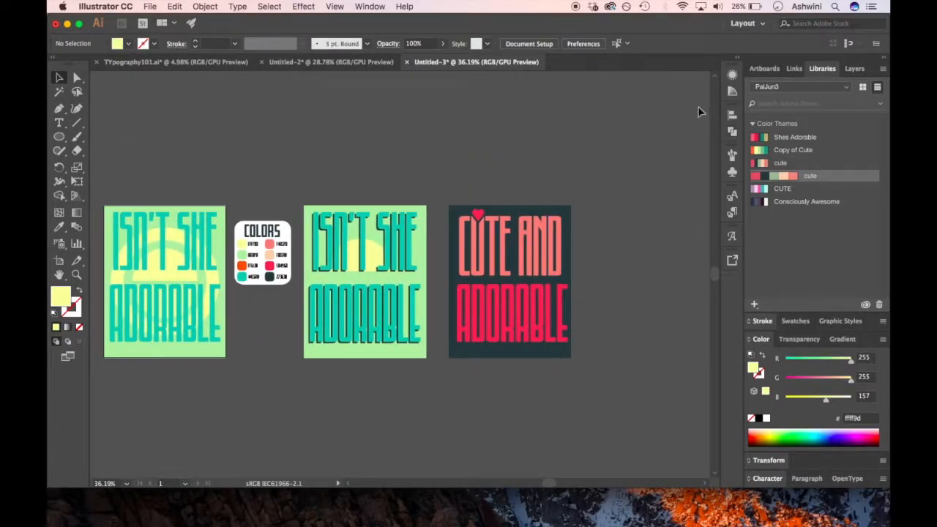
pyautogui.hscroll(-1, 666, 216)
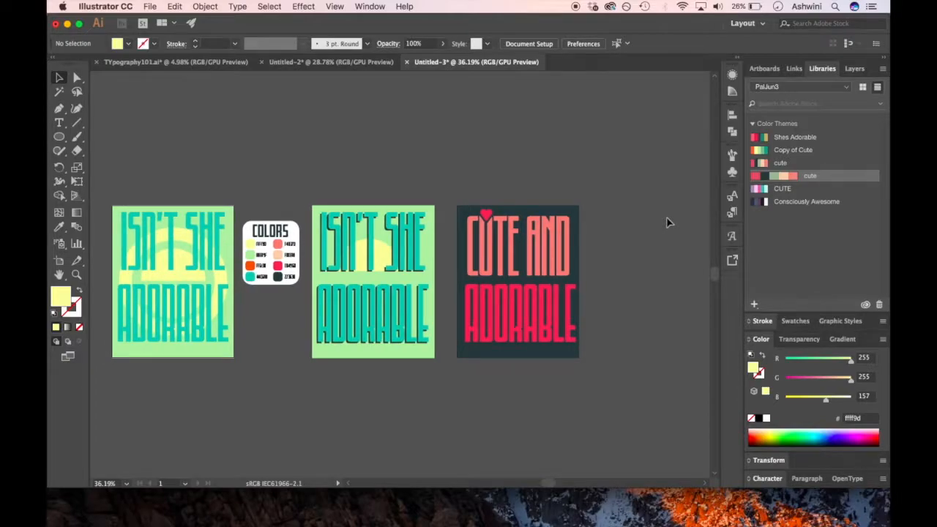